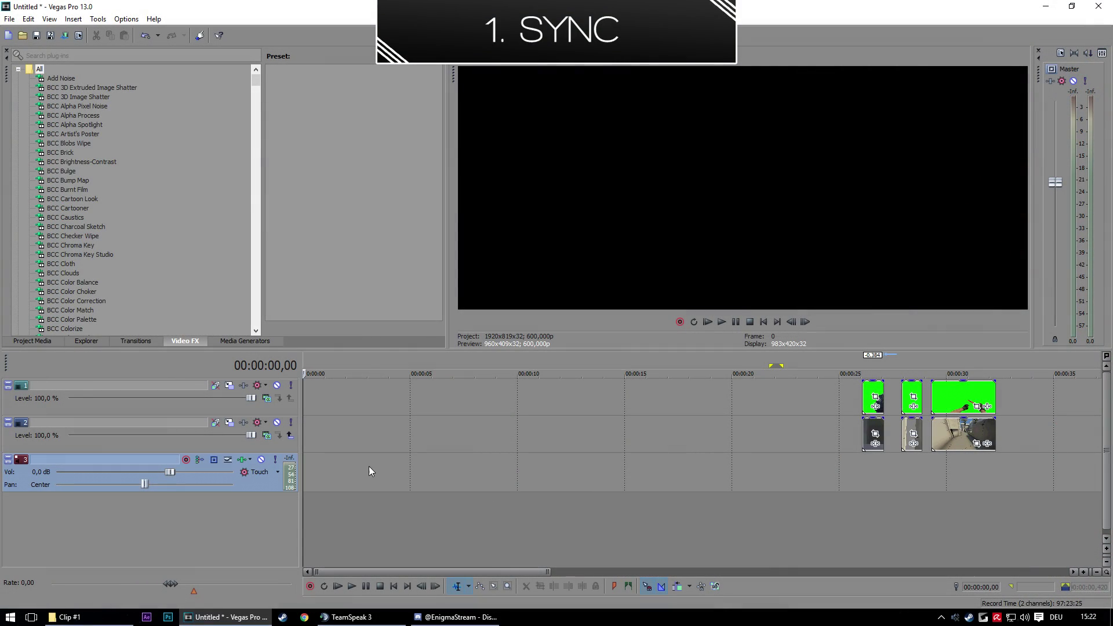
- Split the music clip on the audio track at 00:00:02,511 and delete the part after the cut
left_click(369, 466)
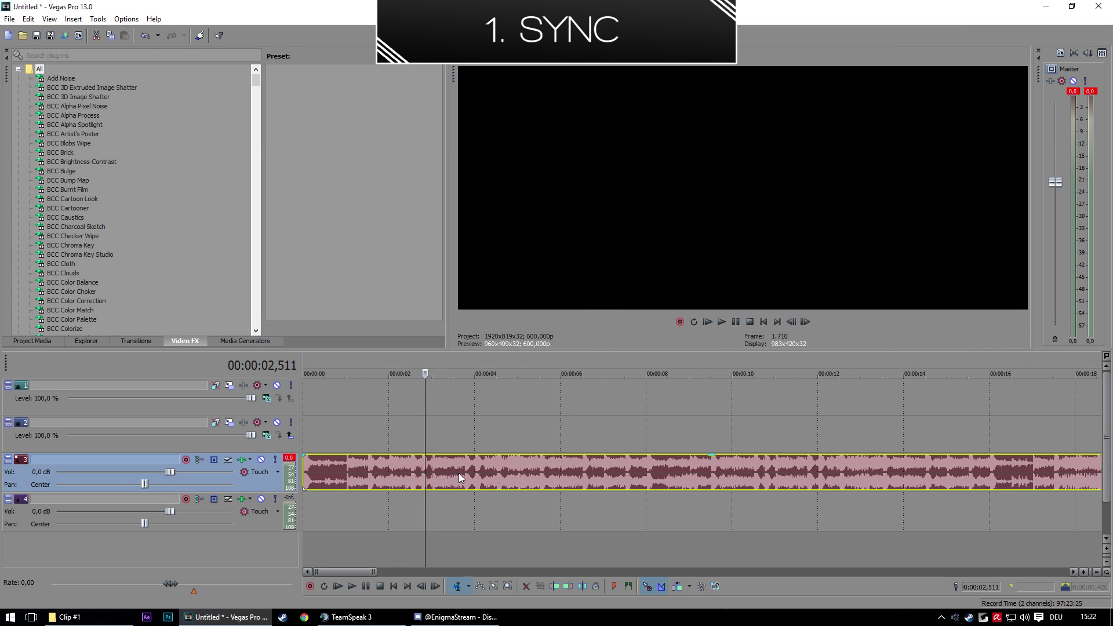
key("s")
left_click(459, 474)
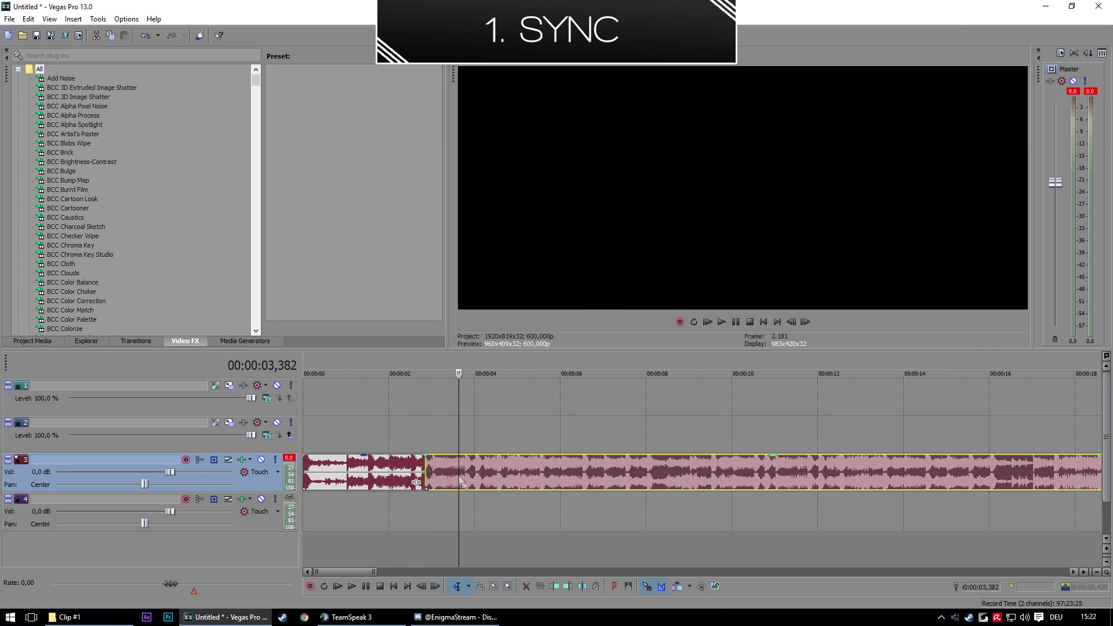
key("Delete")
- Trim the lead-in so the music clip begins on its first beat at the project start, and play it back
left_click(763, 322)
scroll(530, 501, "up", 5)
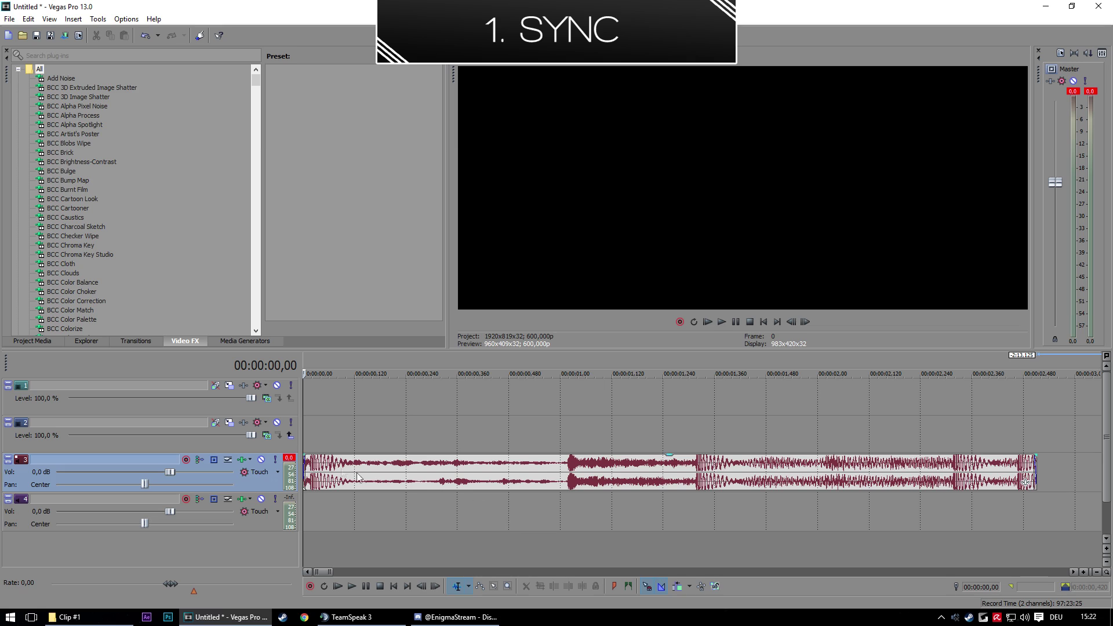
left_click_drag(304, 464, 312, 464)
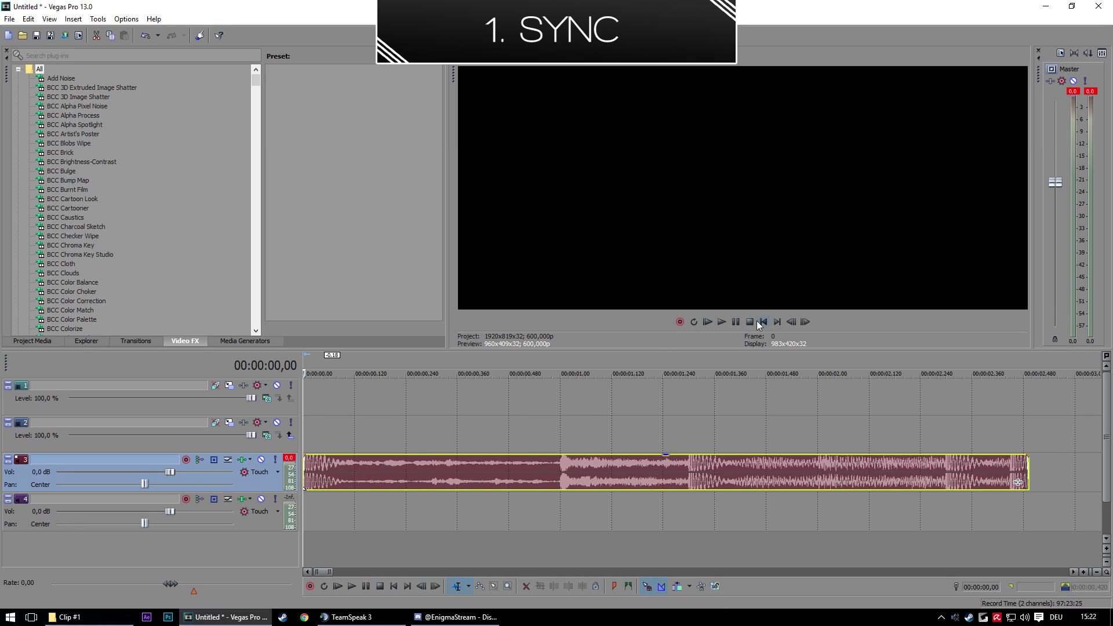
left_click(736, 325)
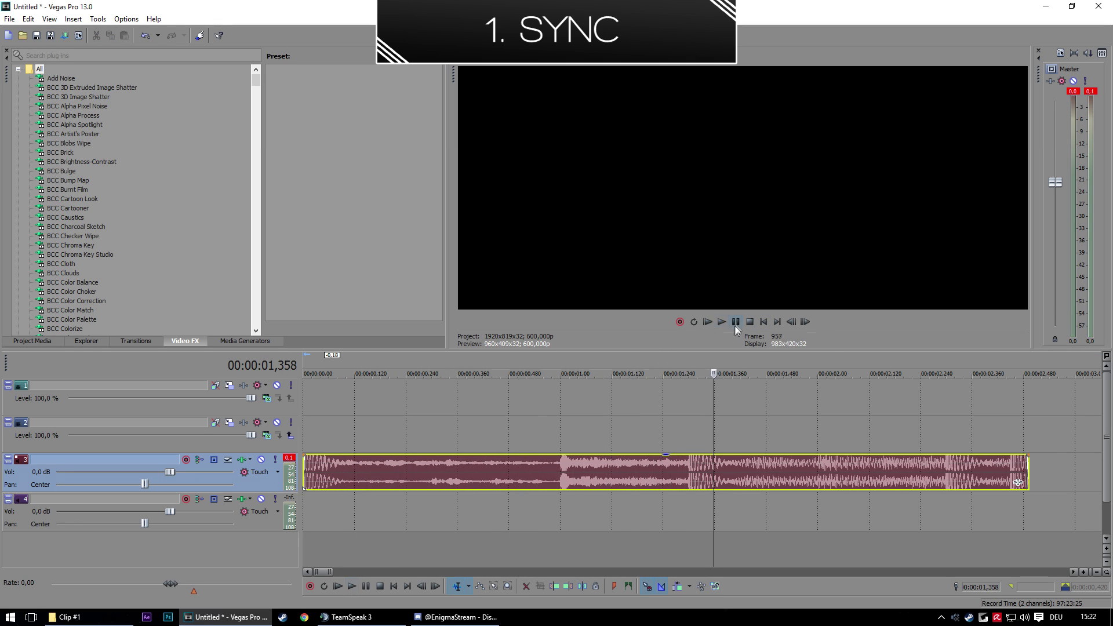
left_click(735, 325)
- Shorten the end of the music clip by about 0,132 and play the result from the start
left_click(897, 444)
left_click_drag(1028, 464, 972, 463)
left_click(508, 372)
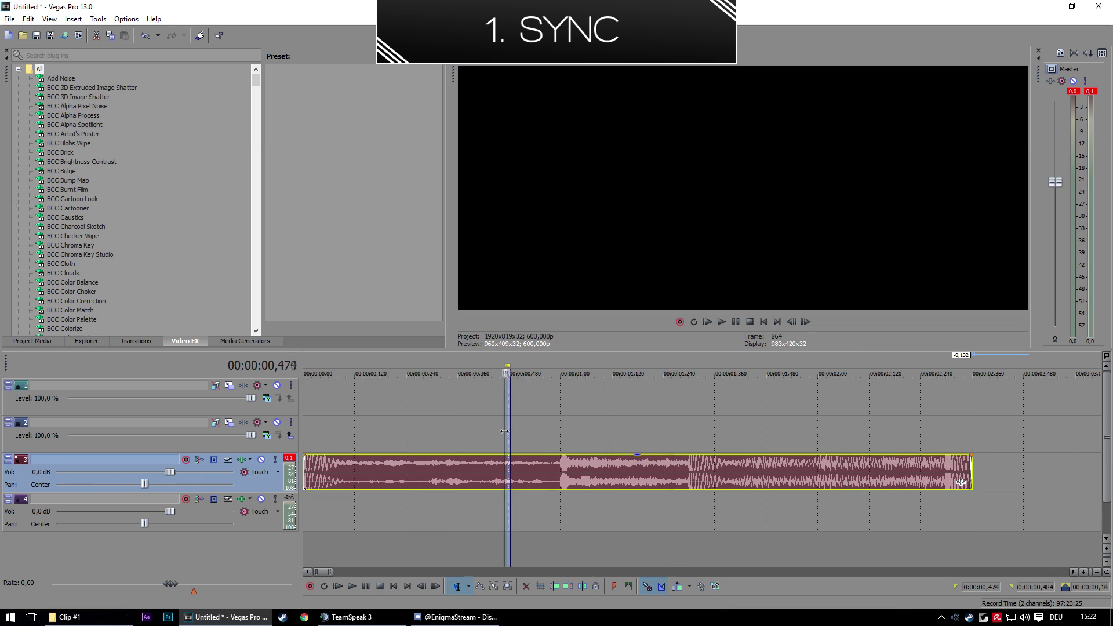
left_click(764, 323)
left_click(735, 324)
left_click(342, 438)
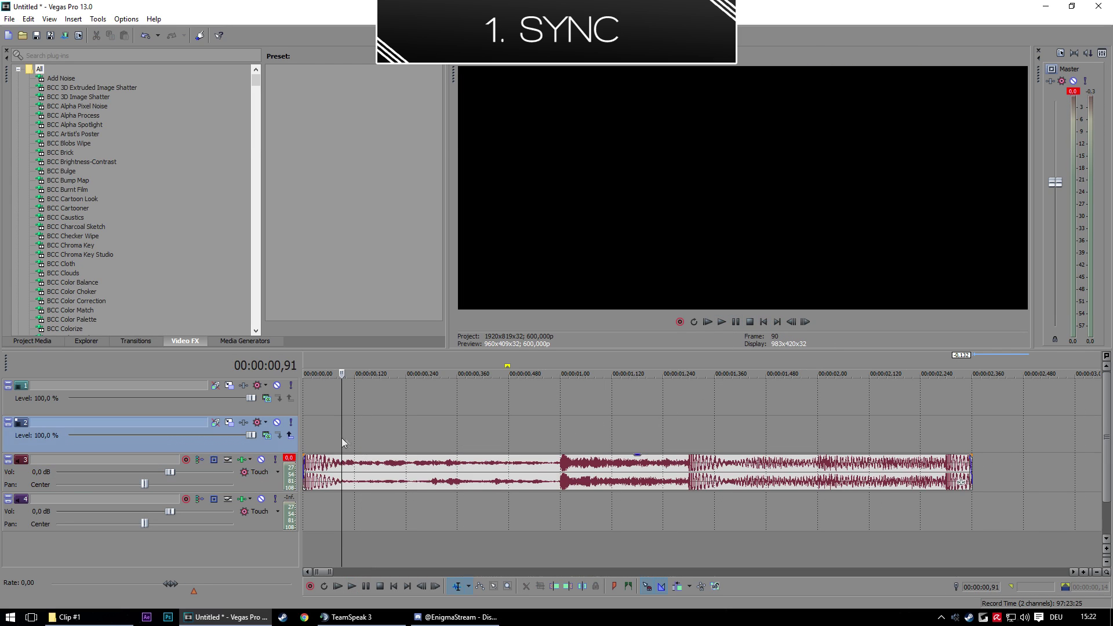
- Place a marker at the very start of the timeline
scroll(363, 432, "down", 1)
left_click_drag(337, 433, 303, 433)
left_click(307, 433)
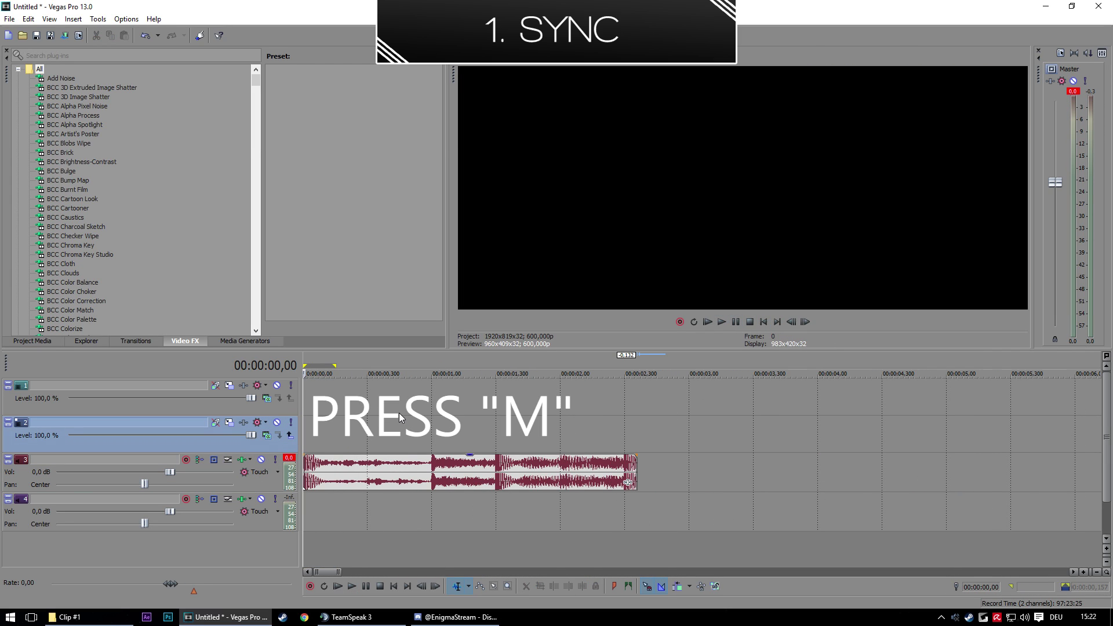
scroll(399, 418, "up", 1)
key("m")
left_click(344, 405)
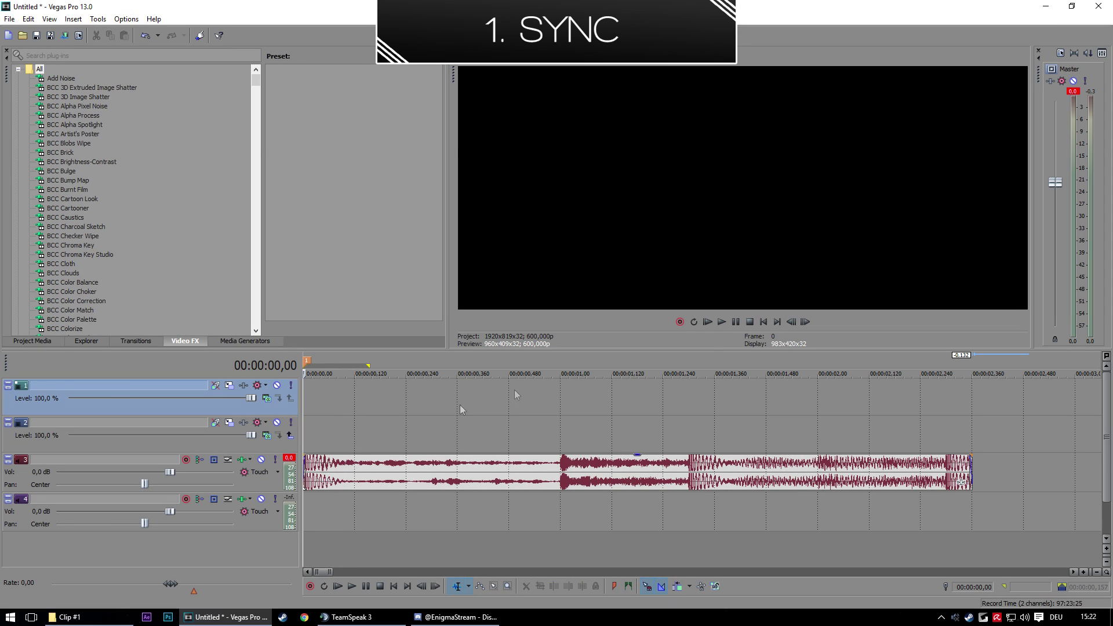
- Play the music clip and place five more markers on its beats during playback
key("space")
key("m")
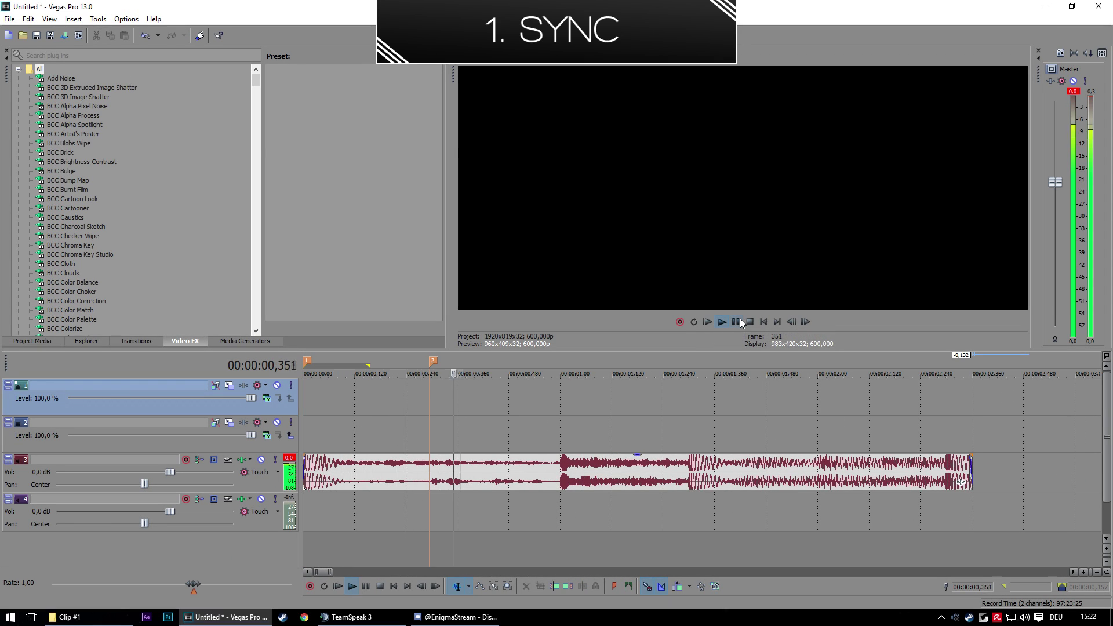
key("m")
key("m")
key("m")
key("m")
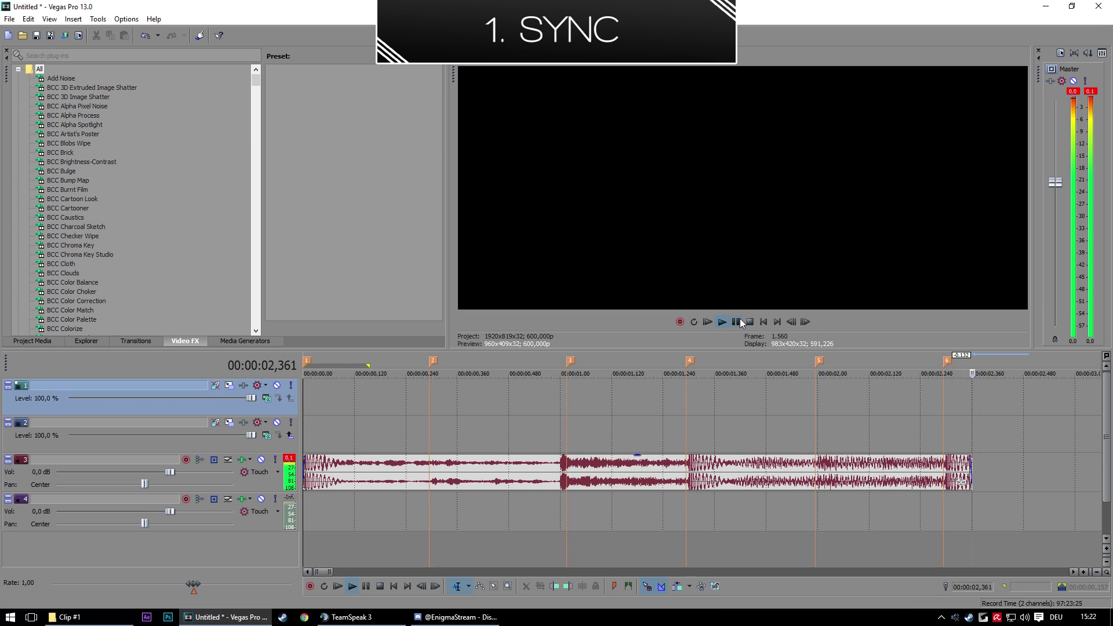
- Play back the music from the start to check the markers against the beats
left_click(841, 467)
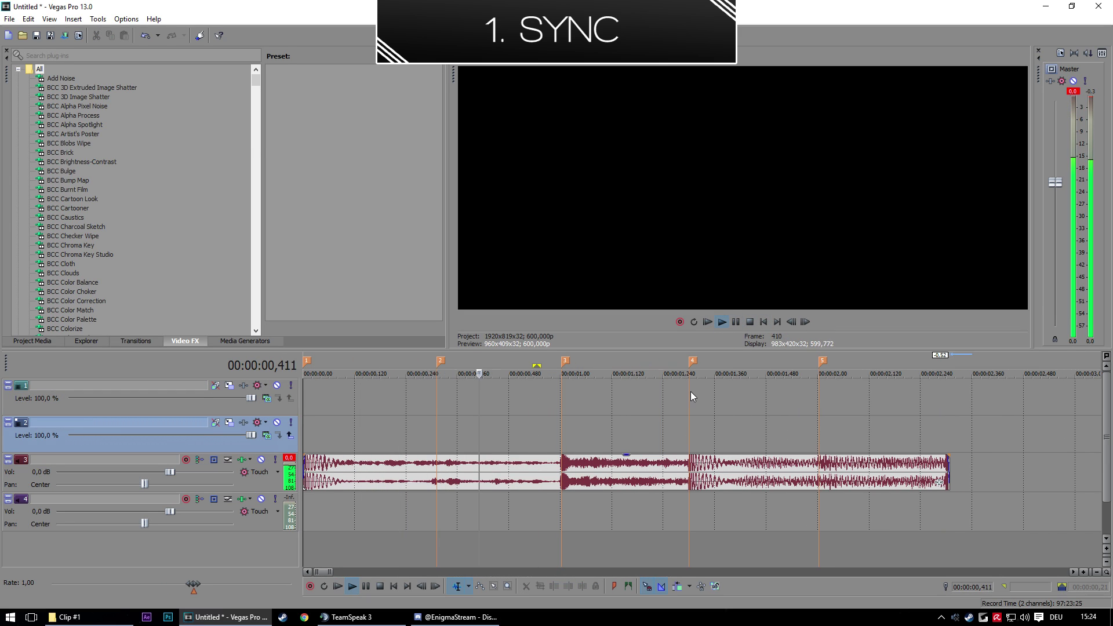
left_click(722, 322)
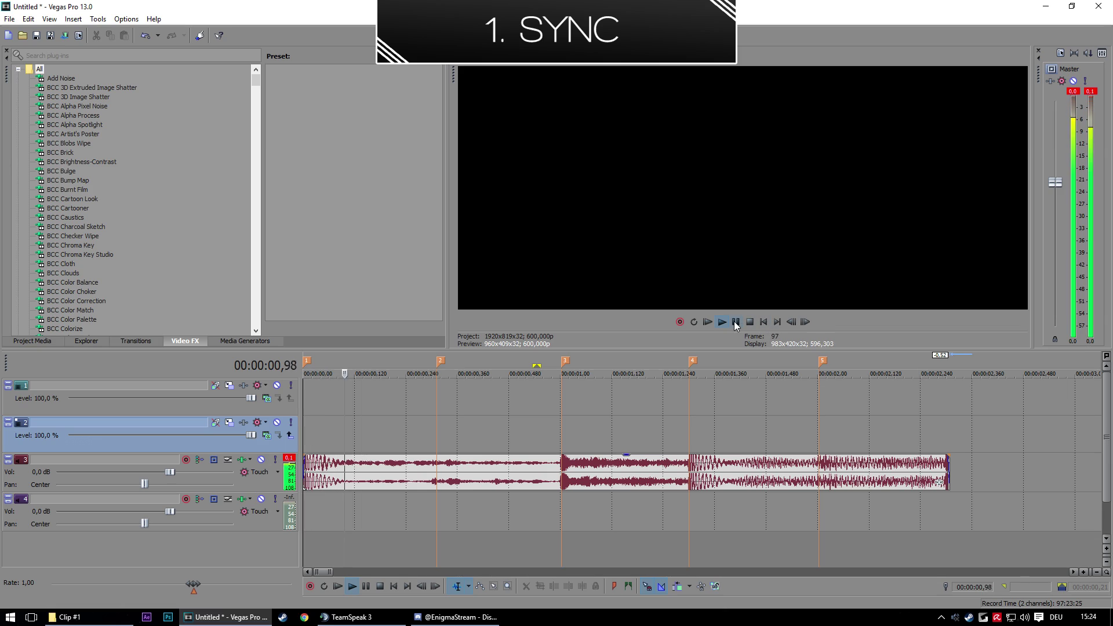
left_click(735, 322)
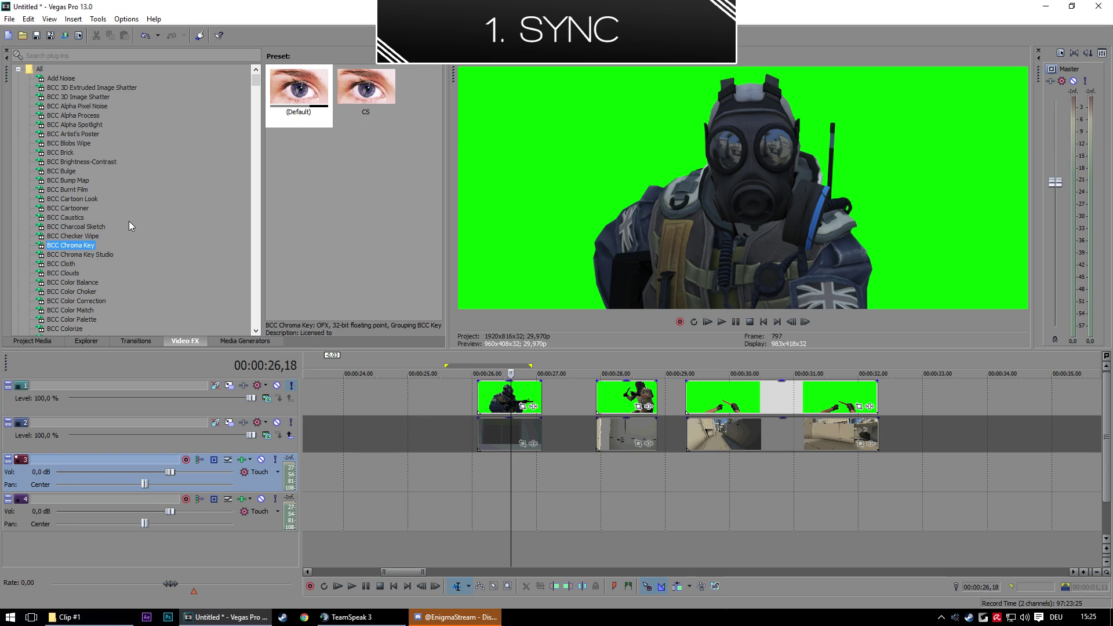
- Apply the BCC Chroma Key effect with the CS preset to the first green-screen clip
scroll(166, 246, "down", 12)
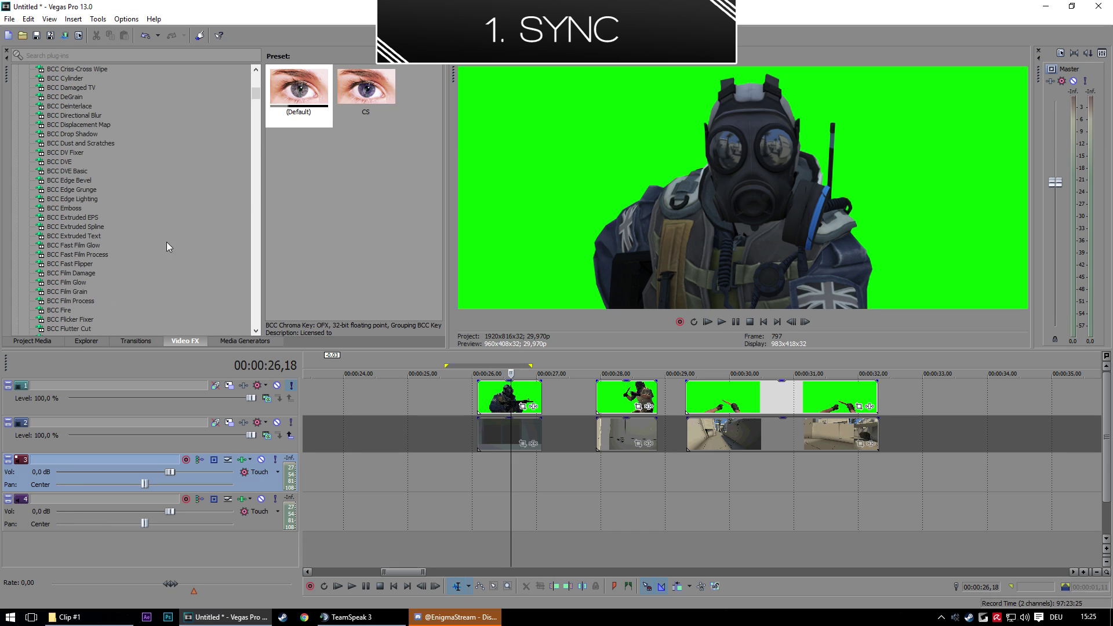
left_click_drag(255, 97, 255, 77)
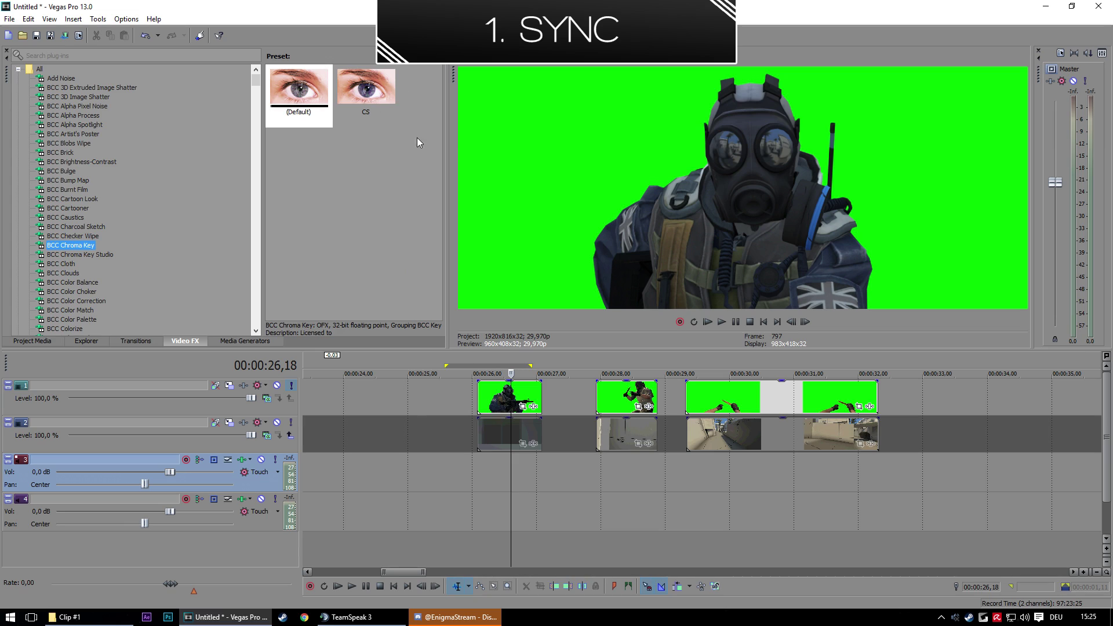
left_click_drag(367, 93, 485, 391)
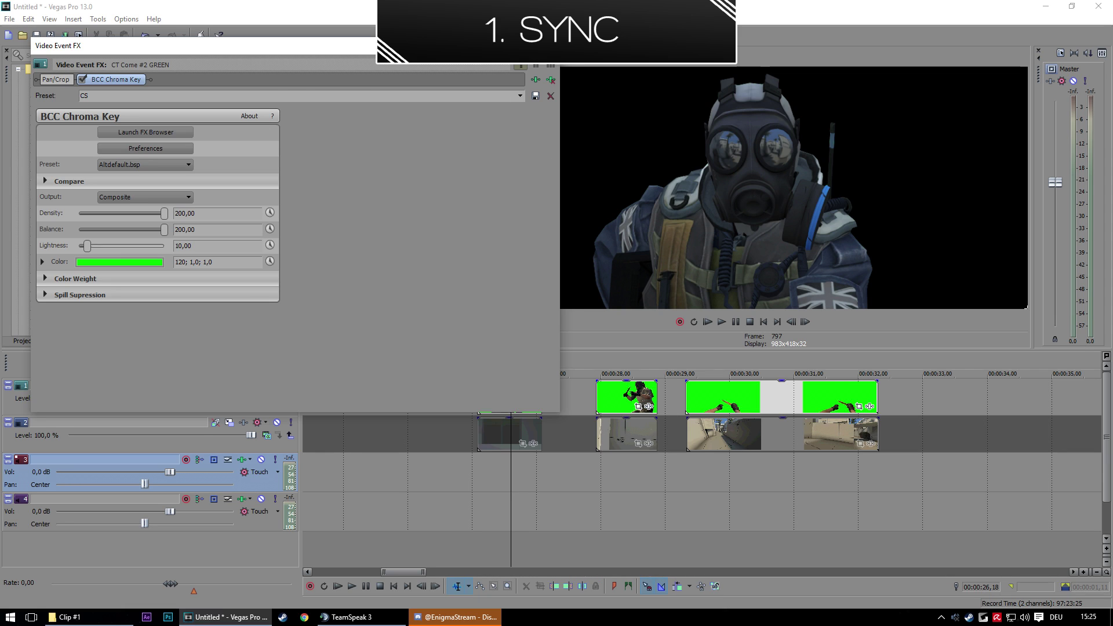
left_click(547, 45)
- Apply the BCC Chroma Key CS preset to the second and third green-screen clips
left_click_drag(367, 93, 463, 196)
left_click_drag(639, 409, 639, 409)
left_click(552, 45)
left_click_drag(743, 392, 743, 391)
left_click(552, 45)
left_click(512, 495)
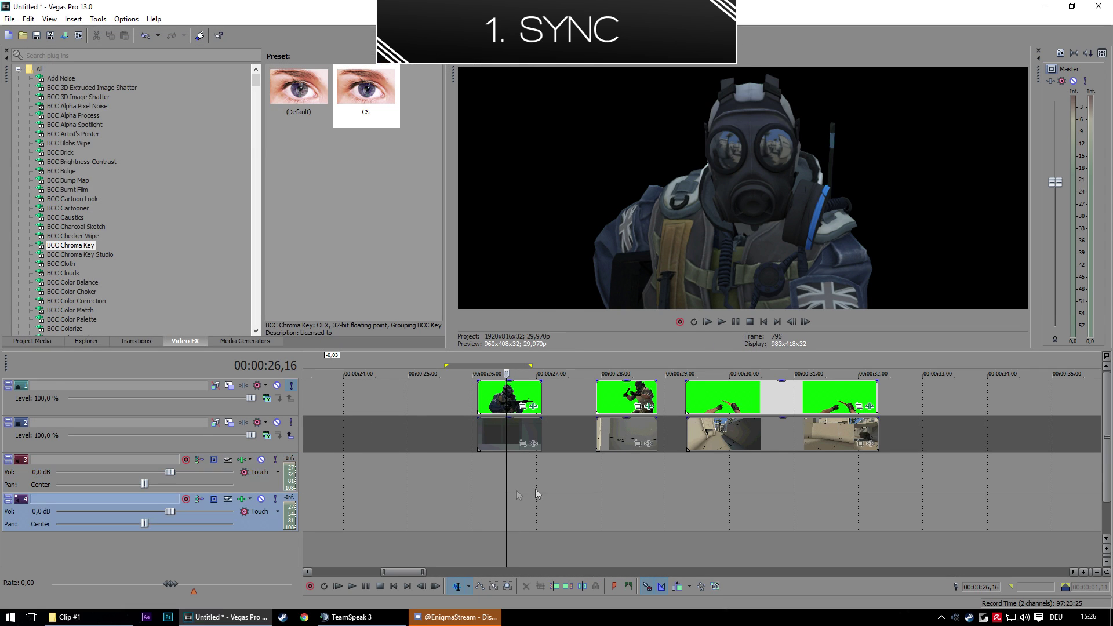
- Turn off solo on the green-screen track so the background track plays with it
left_click(291, 385)
scroll(607, 435, "up", 2)
left_click(543, 483)
scroll(725, 483, "down", 2)
scroll(725, 484, "down", 2)
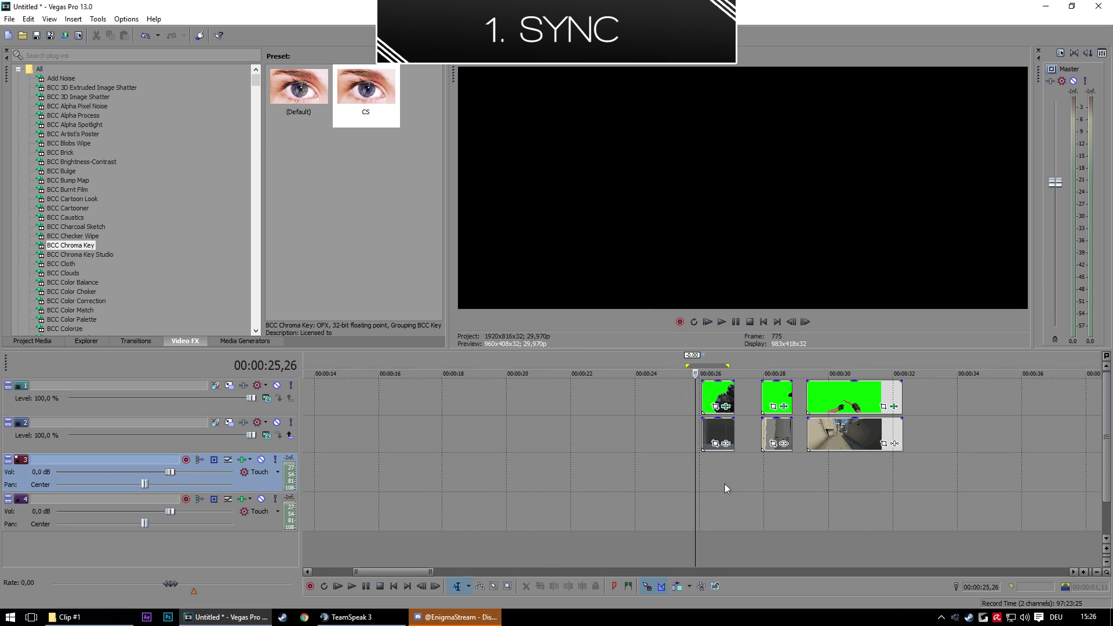
- Create a new group from the first green-screen clip and the background clip beneath it
left_click(735, 485)
scroll(760, 485, "up", 3)
left_click(621, 395)
right_click(630, 401)
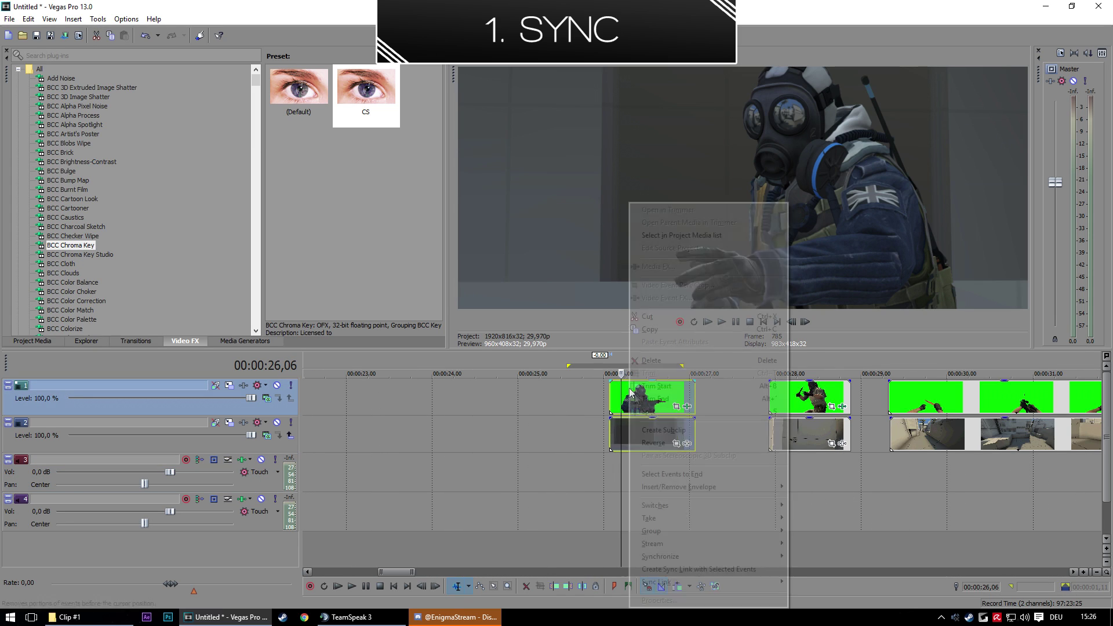
mouse_move(736, 486)
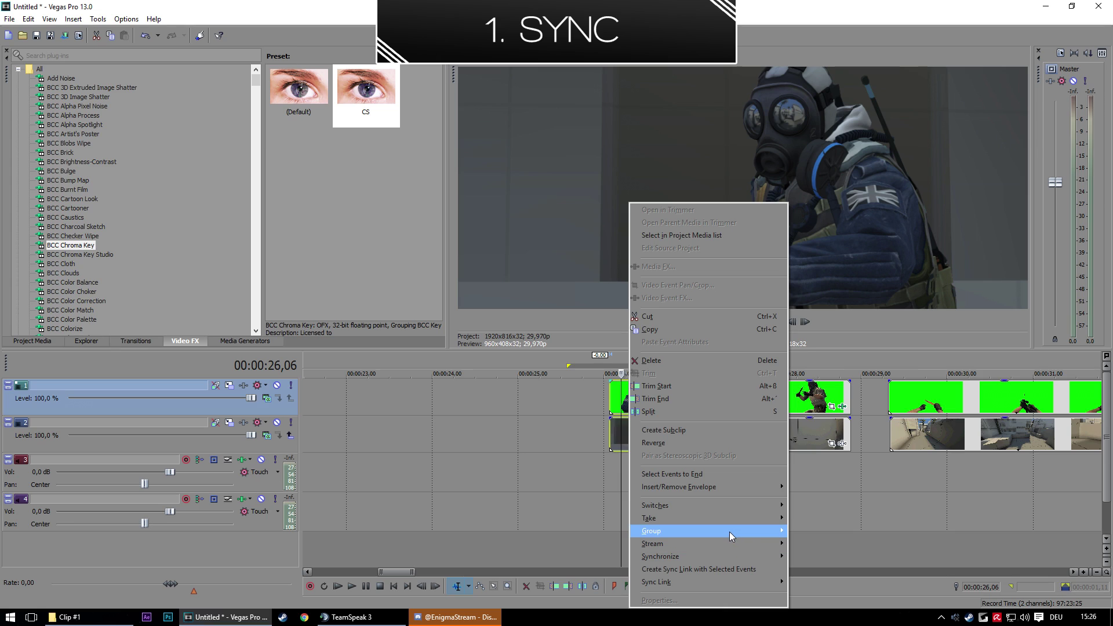
mouse_move(758, 527)
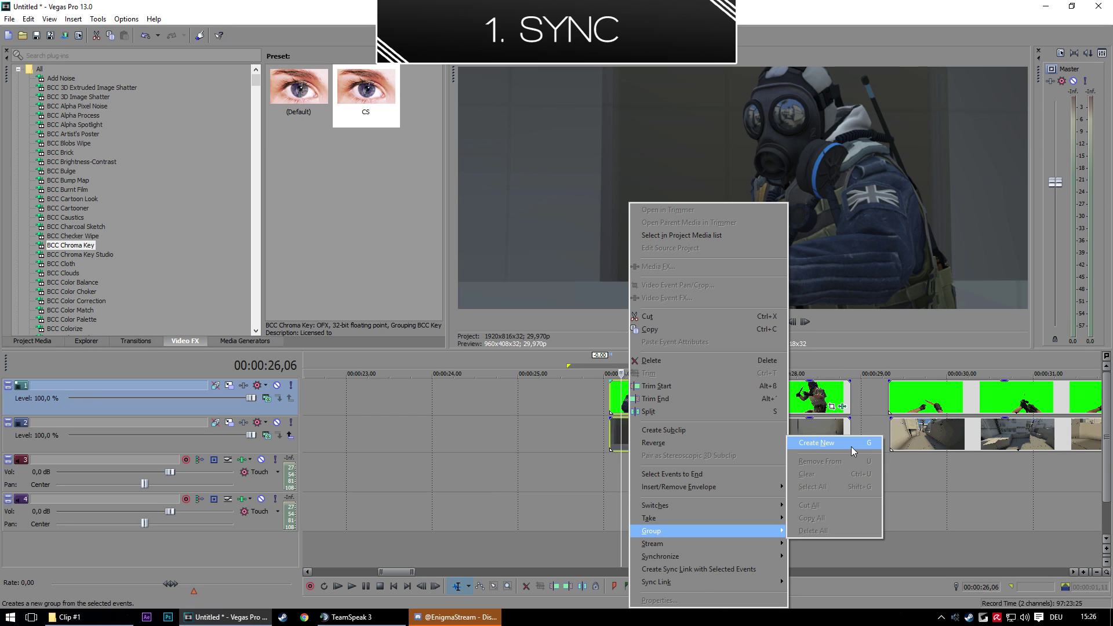
left_click(851, 446)
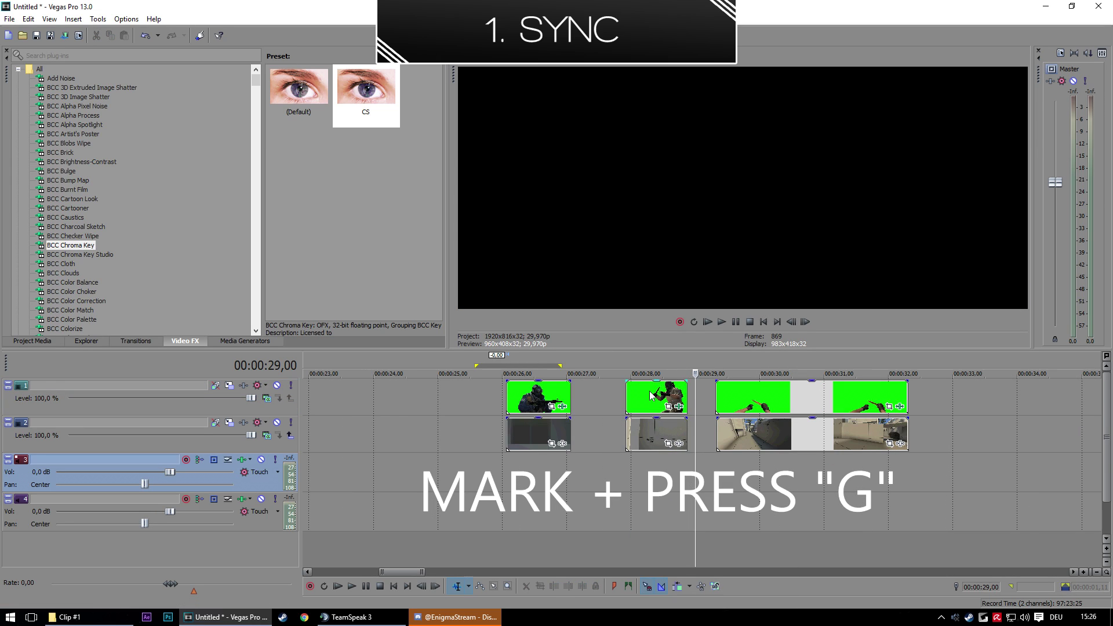
- Group the second green-screen clip with its background clip and move the pair earlier and back on the timeline
left_click(650, 396)
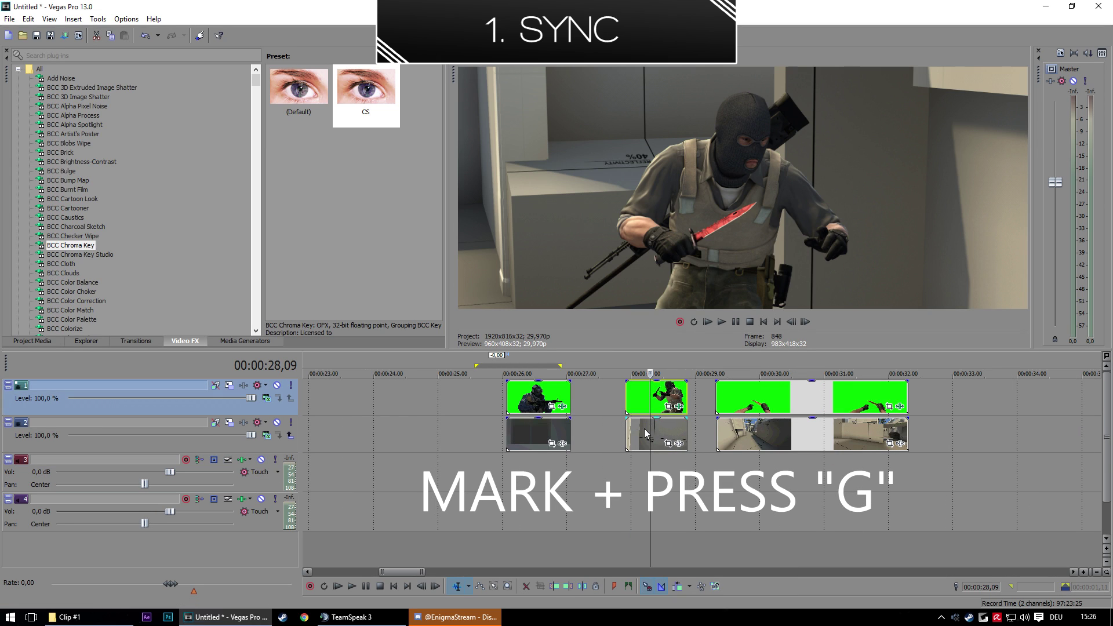
left_click_drag(656, 397, 618, 397)
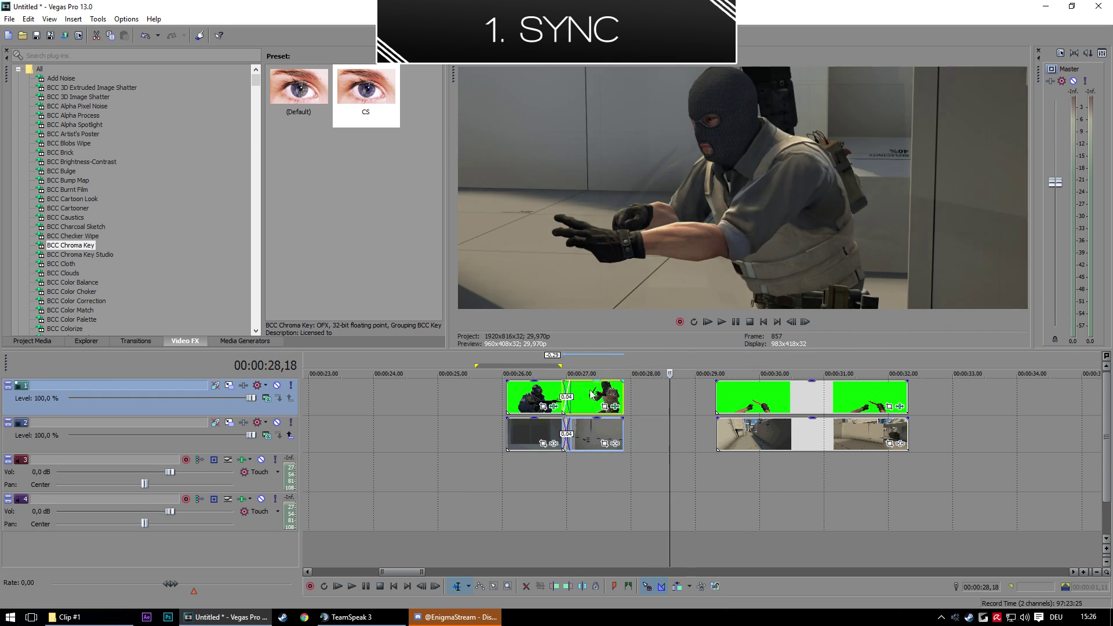
left_click_drag(609, 396, 661, 398)
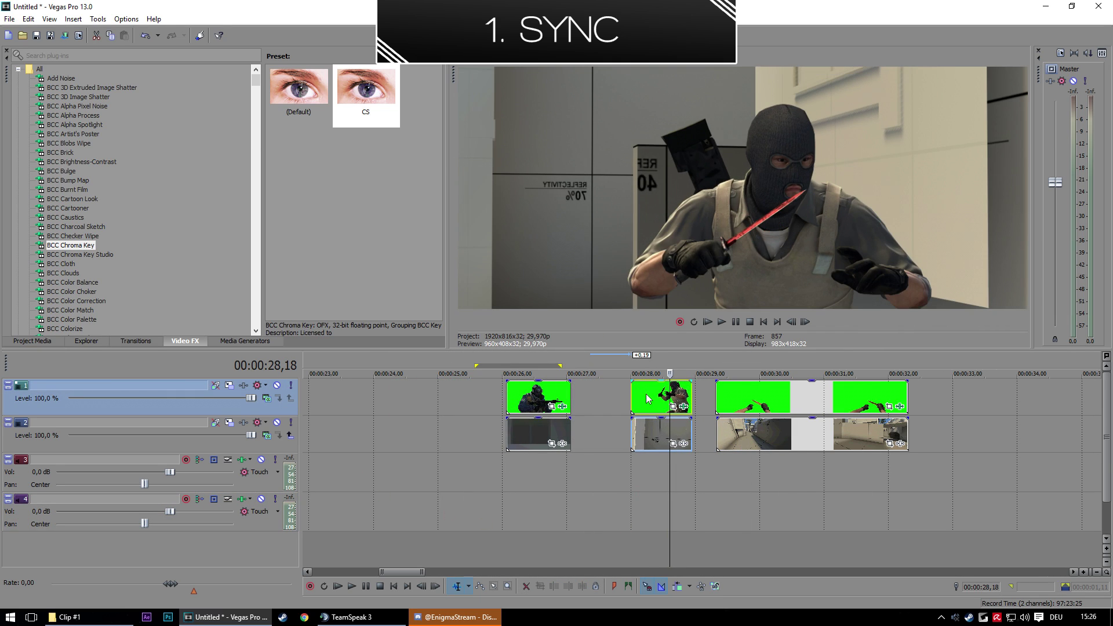
left_click(642, 477)
scroll(674, 481, "down", 1)
scroll(676, 477, "up", 1)
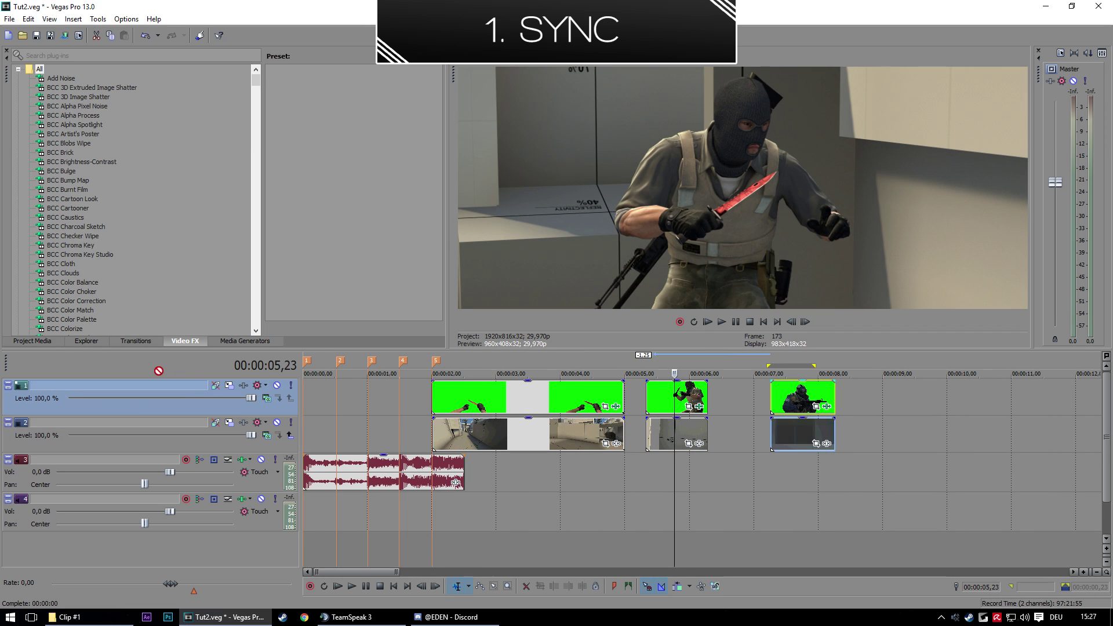
- Move the grouped gas-mask character clips to the start of the timeline at marker 1
left_click_drag(159, 372, 325, 411)
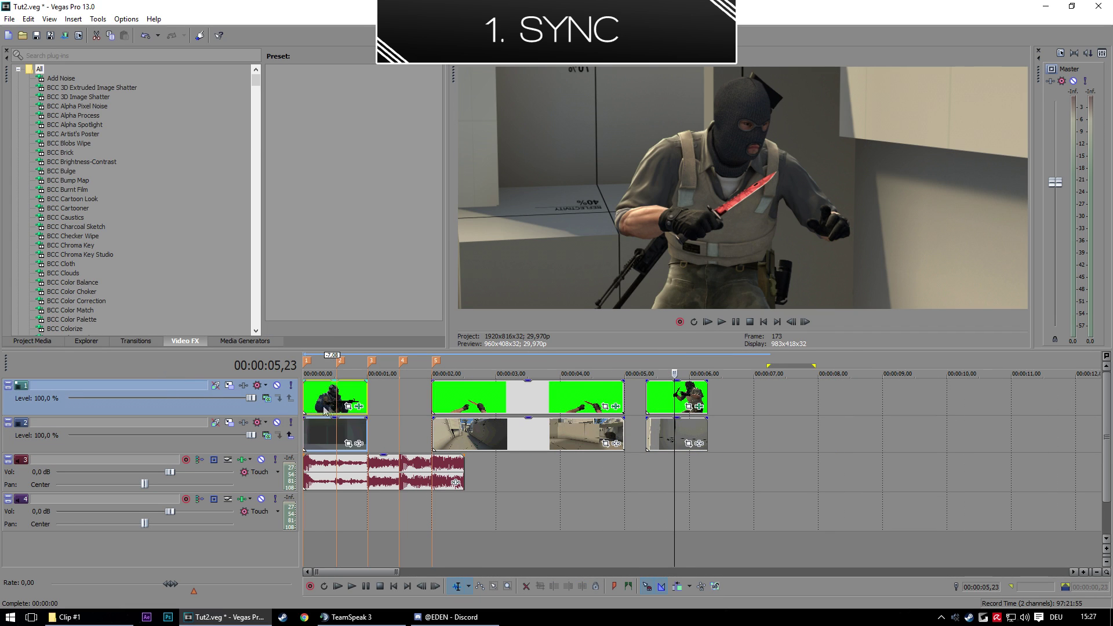
left_click(350, 413)
scroll(391, 416, "up", 1)
left_click(325, 392)
left_click(312, 394)
scroll(476, 414, "up", 1)
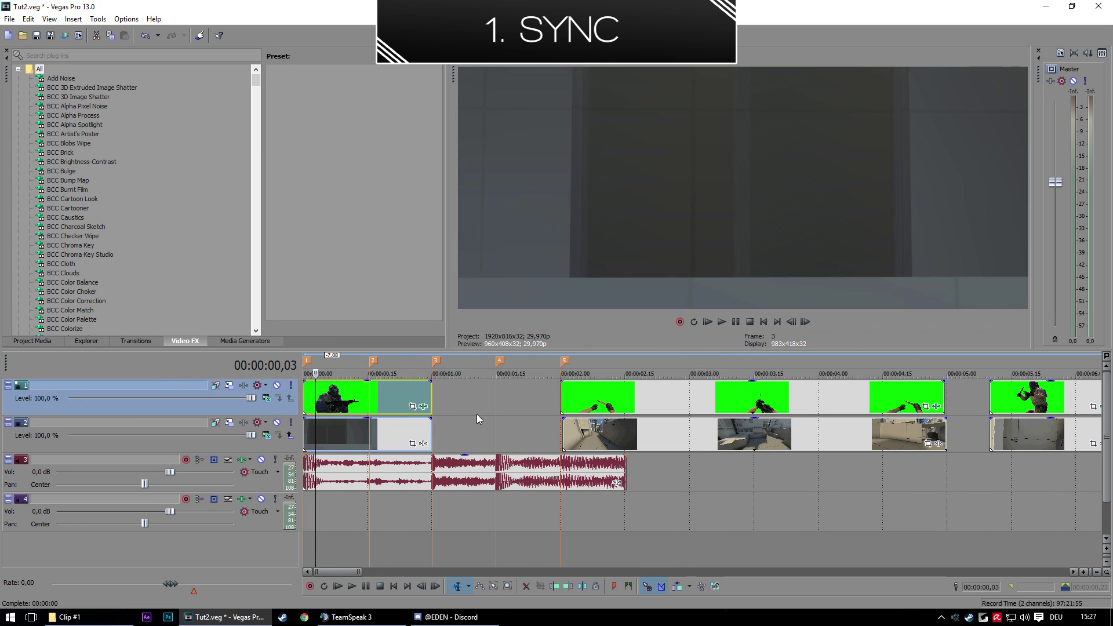
- Split the gas-mask character clips at 00:00:00,17 and delete the part before the cut
left_click(429, 396)
left_click(324, 396)
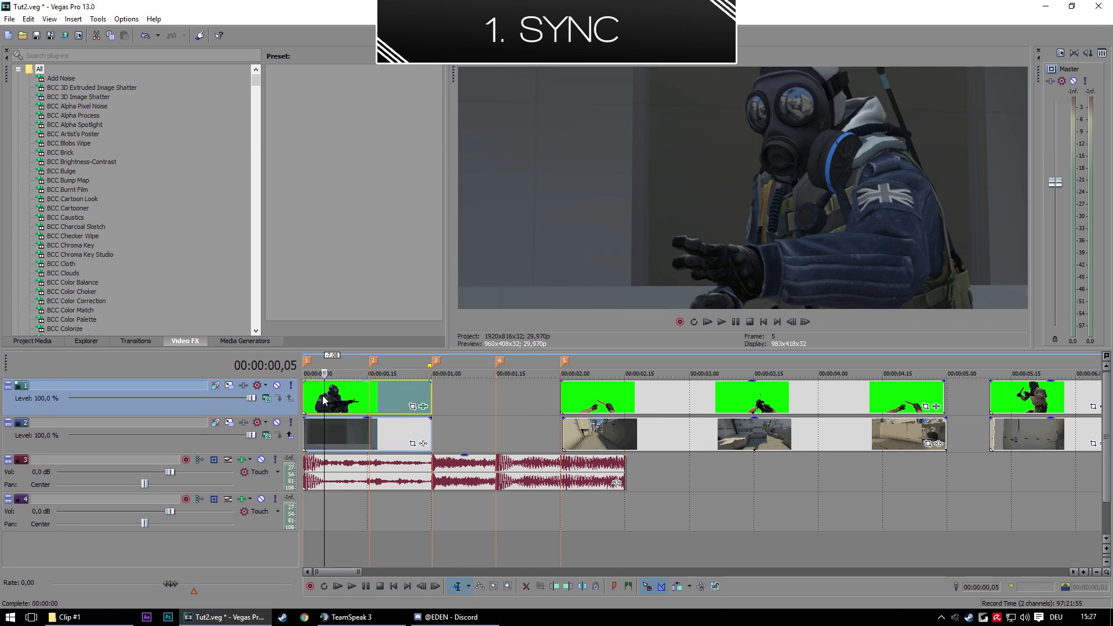
left_click_drag(324, 396, 377, 394)
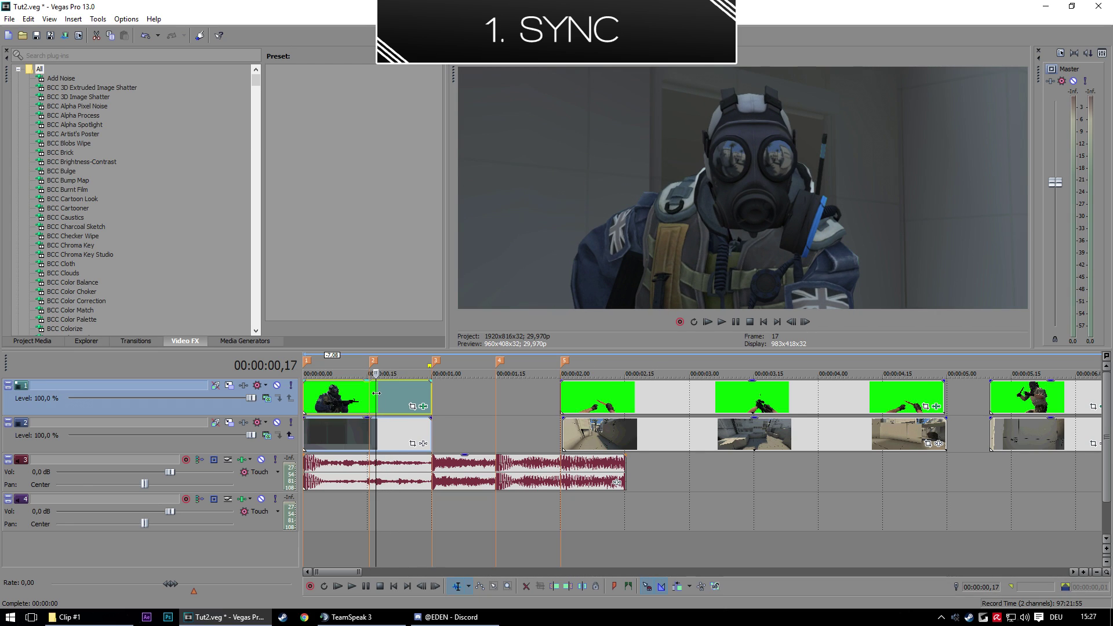
key("s")
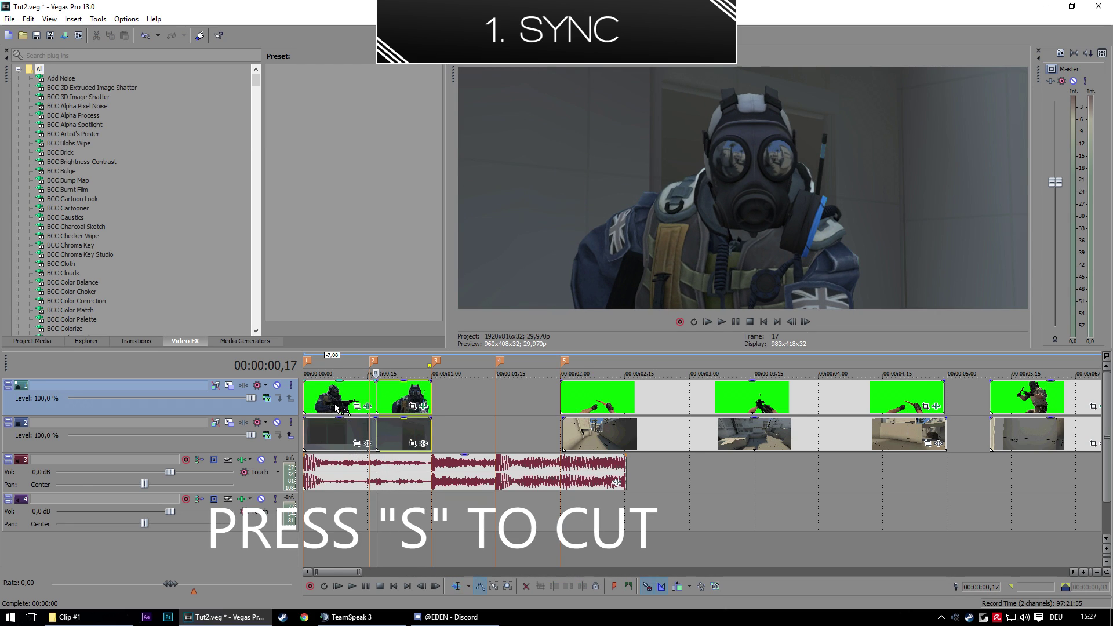
left_click(334, 406)
left_click(354, 401)
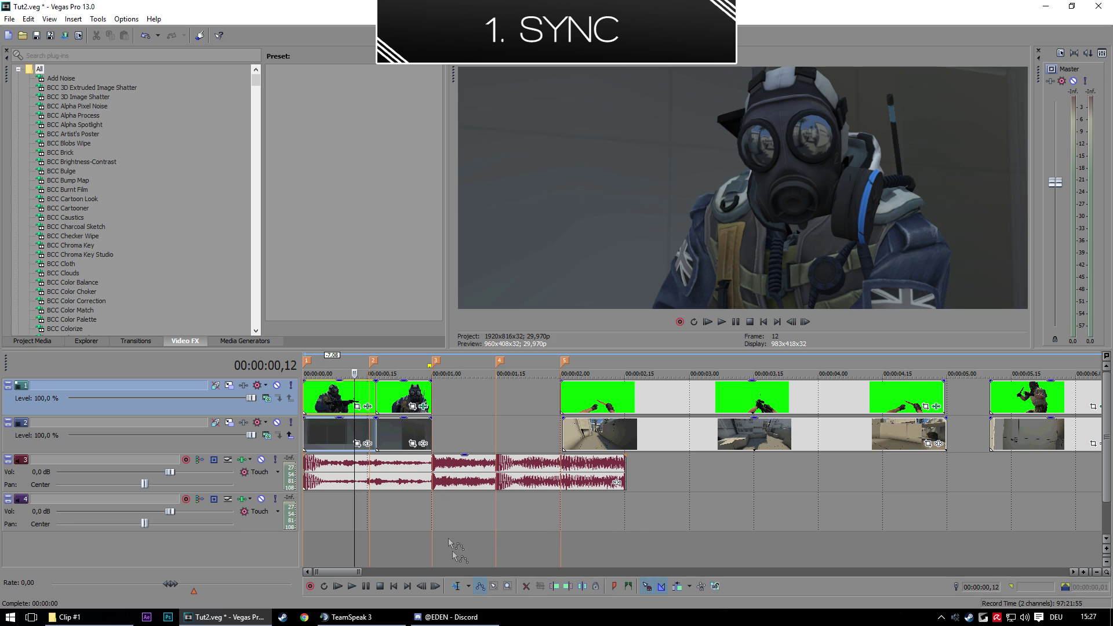
left_click(350, 406)
key("Delete")
- Fit the remaining gas-mask clips between markers 1 and 2, and start the knife character's grouped clips at marker 2
left_click_drag(394, 406, 251, 388)
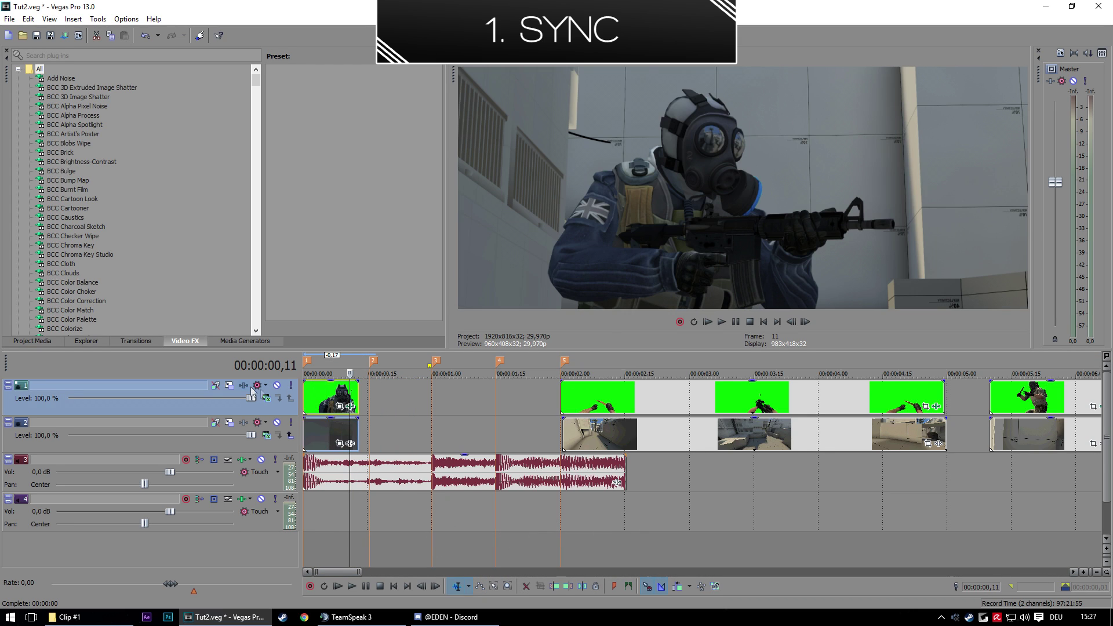
left_click_drag(359, 398, 370, 398)
left_click_drag(690, 398, 381, 398)
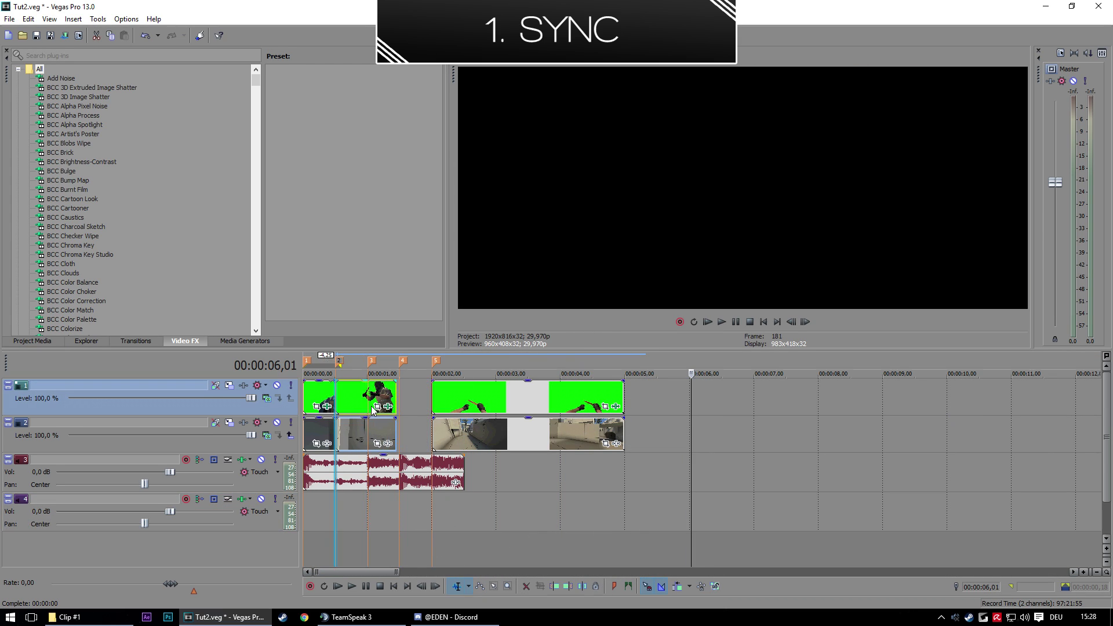
- Split the knife character's grouped clips at 00:00:00,20, delete the part before the cut, and fit the rest between markers 2 and 3
left_click(353, 398)
scroll(554, 461, "up", 4)
scroll(564, 397, "down", 2)
left_click(623, 396)
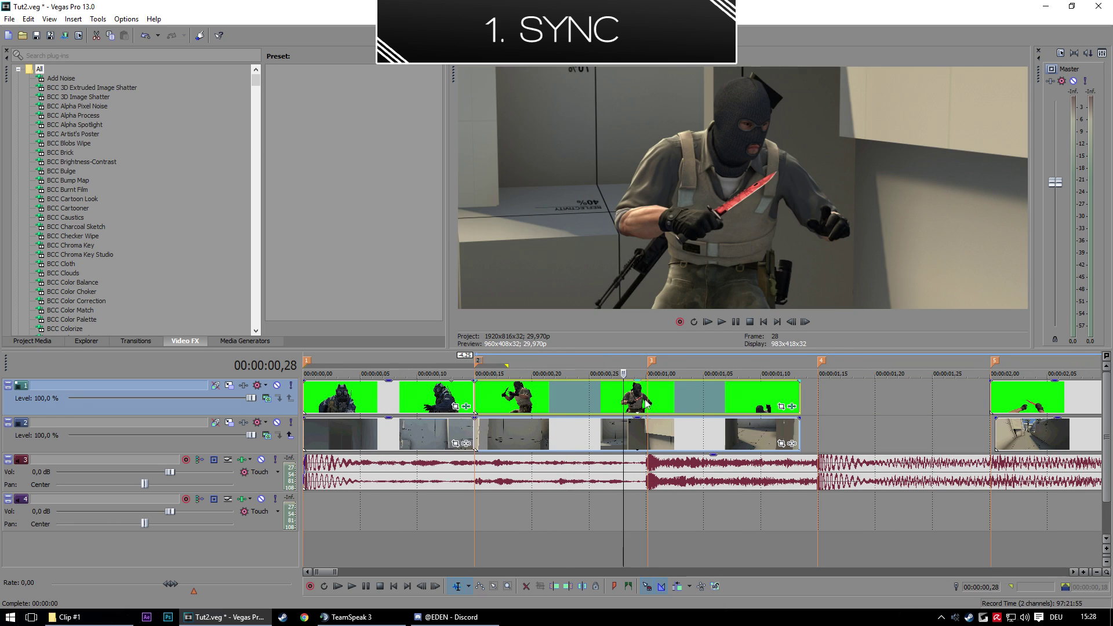
left_click(646, 397)
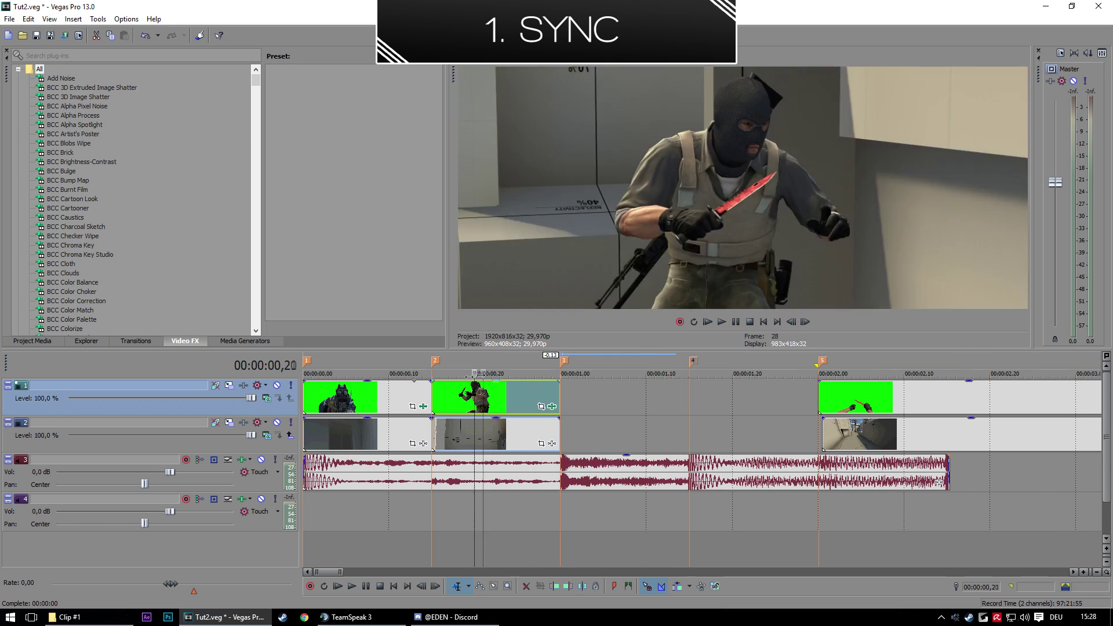
mouse_move(474, 377)
left_mouse_down()
mouse_move(523, 378)
mouse_move(459, 402)
mouse_move(474, 400)
left_mouse_up()
key("s")
left_click(474, 399)
key("Delete")
- Play back the gas-mask and knife character clips to check their cuts against markers 2 and 3
left_click_drag(577, 366, 304, 367)
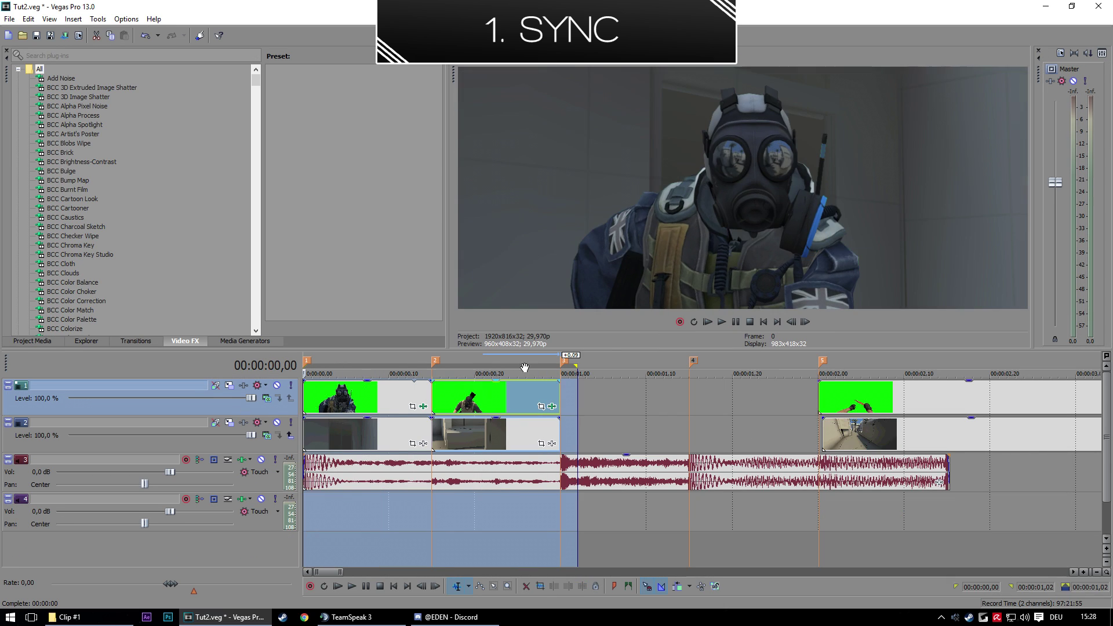
left_click(722, 322)
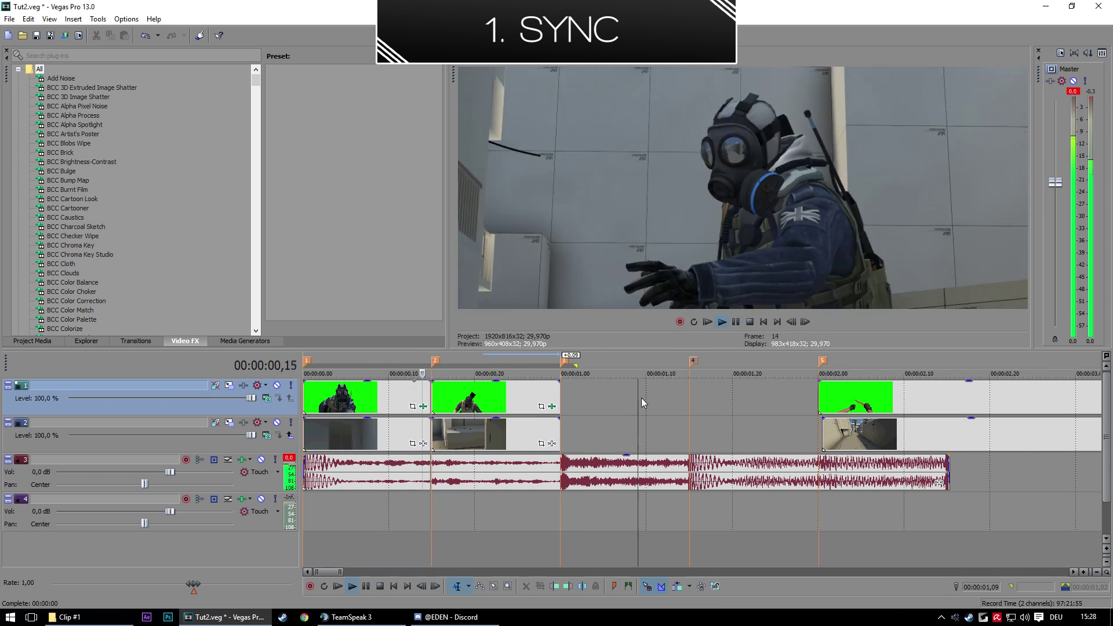
left_click(428, 494)
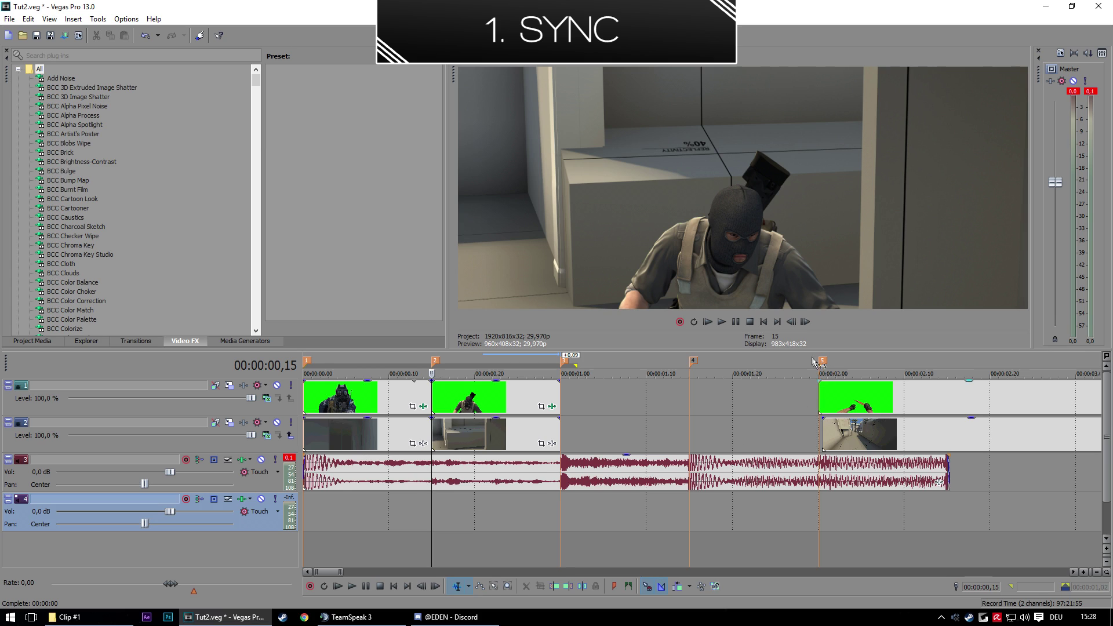
left_click(750, 322)
left_click_drag(577, 366, 303, 366)
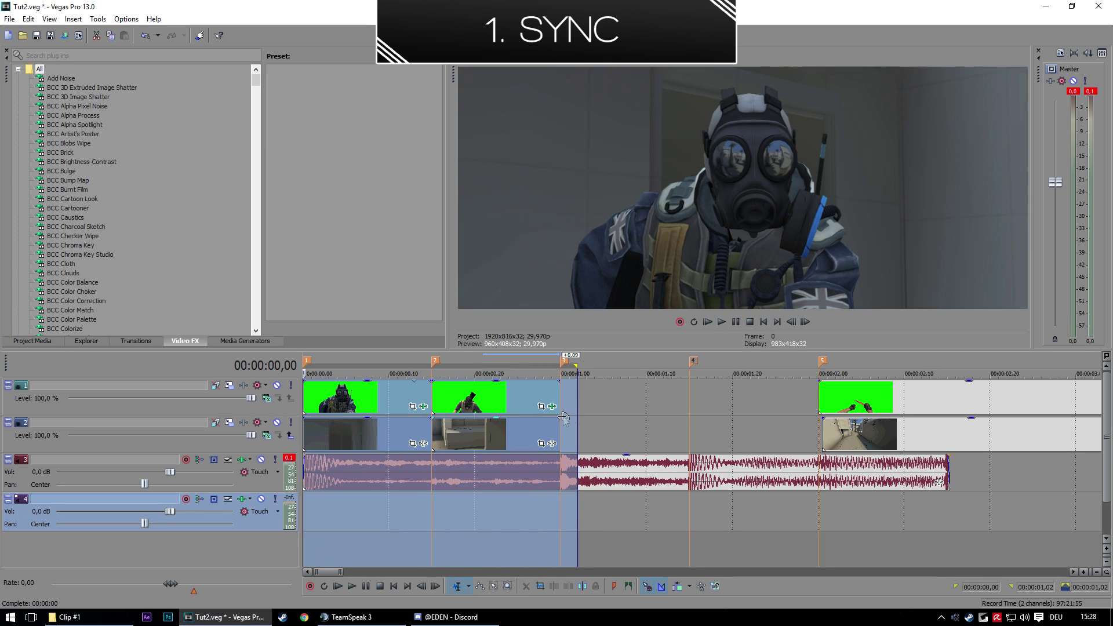
left_click(609, 434)
scroll(385, 554, "down", 2)
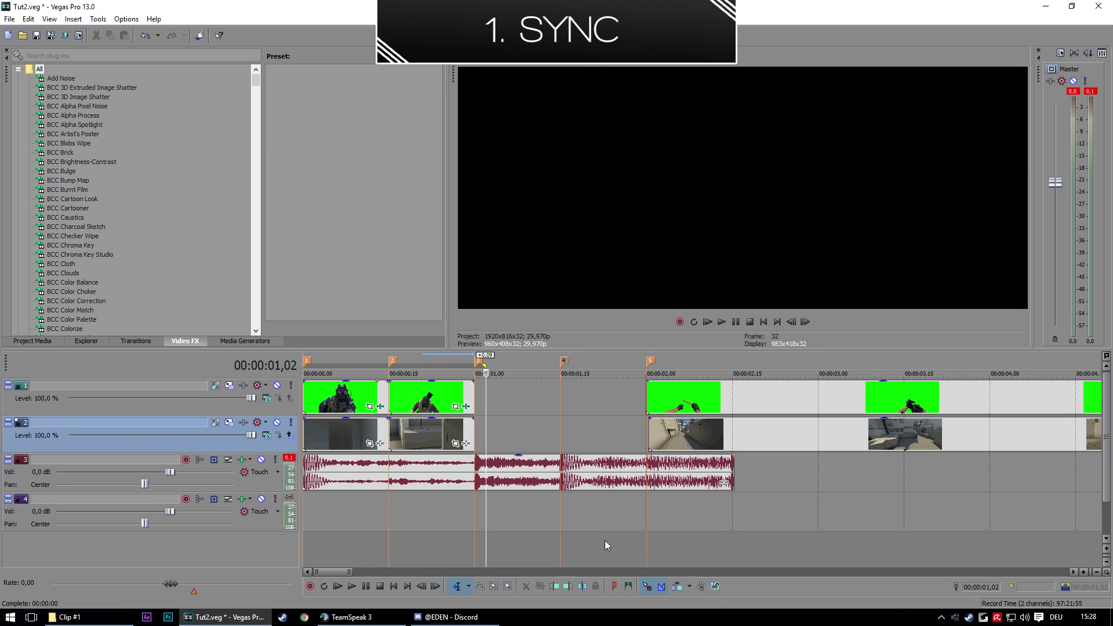
left_click(492, 496)
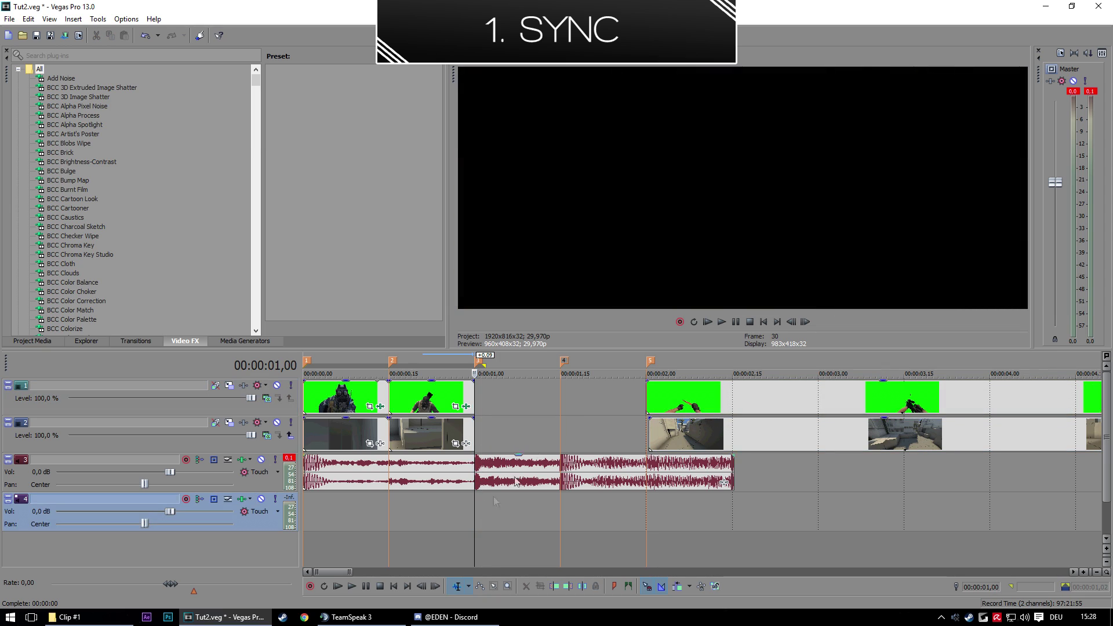
left_click(735, 324)
left_click(457, 535)
- Cut a section from the first-person rifle clips and fit it with its background between markers 3 and 4
left_click(733, 390)
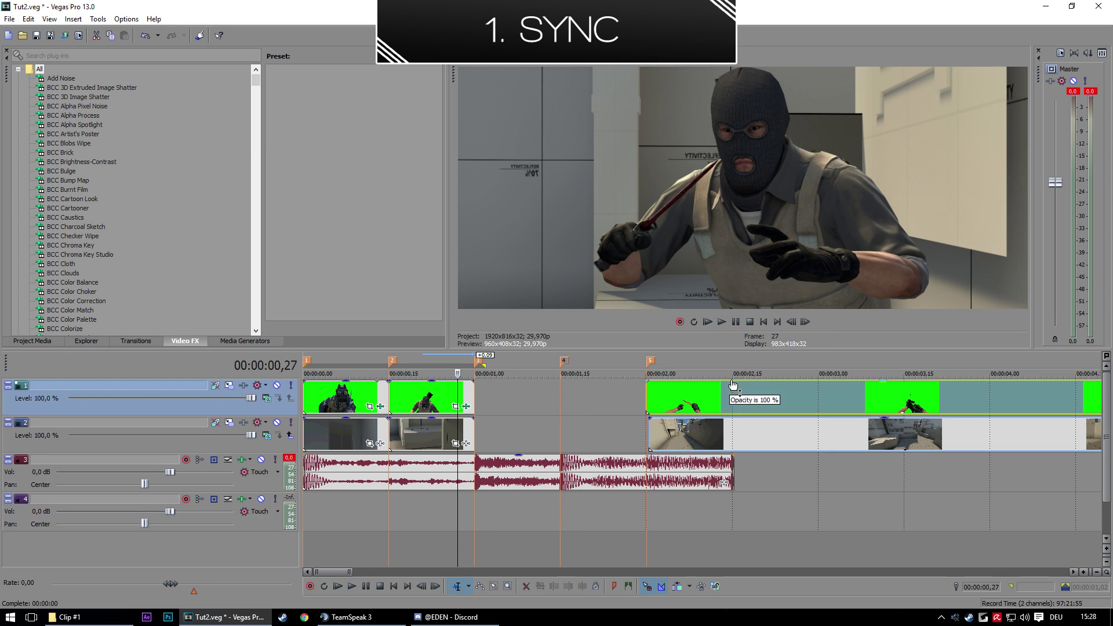
left_click(852, 404)
scroll(853, 404, "down", 1)
left_click(631, 404)
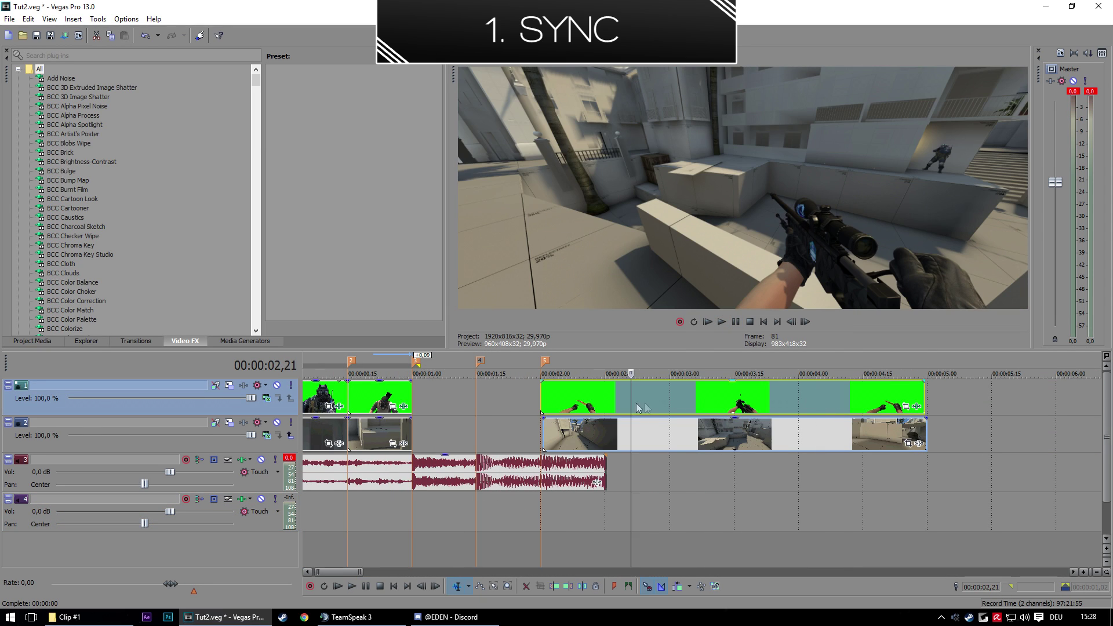
left_click(649, 398)
left_click_drag(649, 399, 467, 401)
left_click(479, 415)
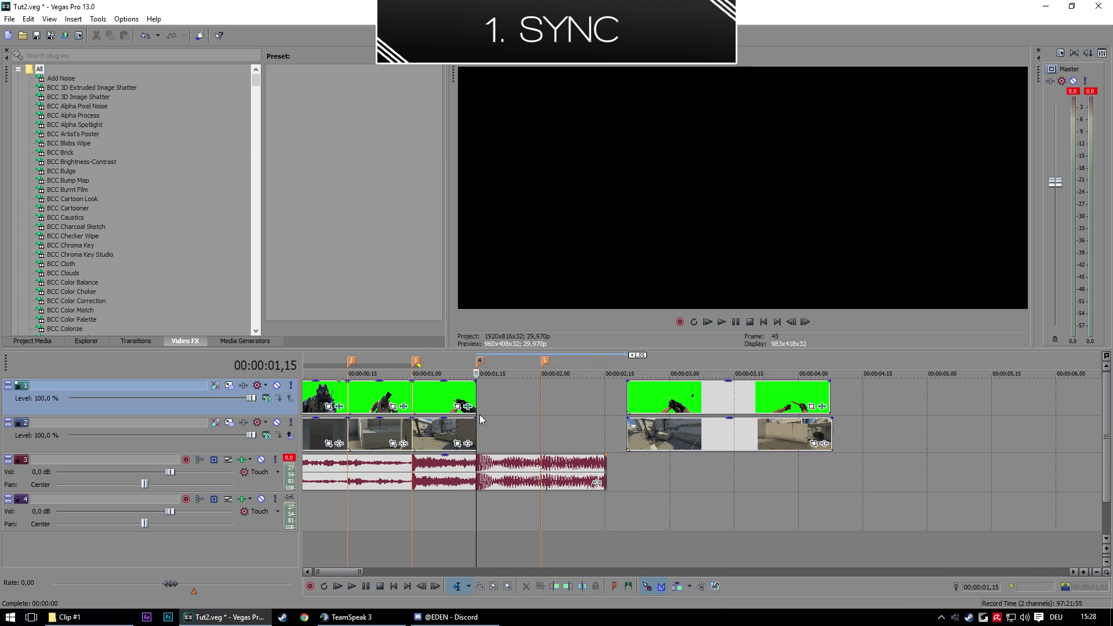
- Play the rifle section from marker 3 to check its cut at marker 4
left_click(454, 545)
left_click(414, 548)
left_click(722, 322)
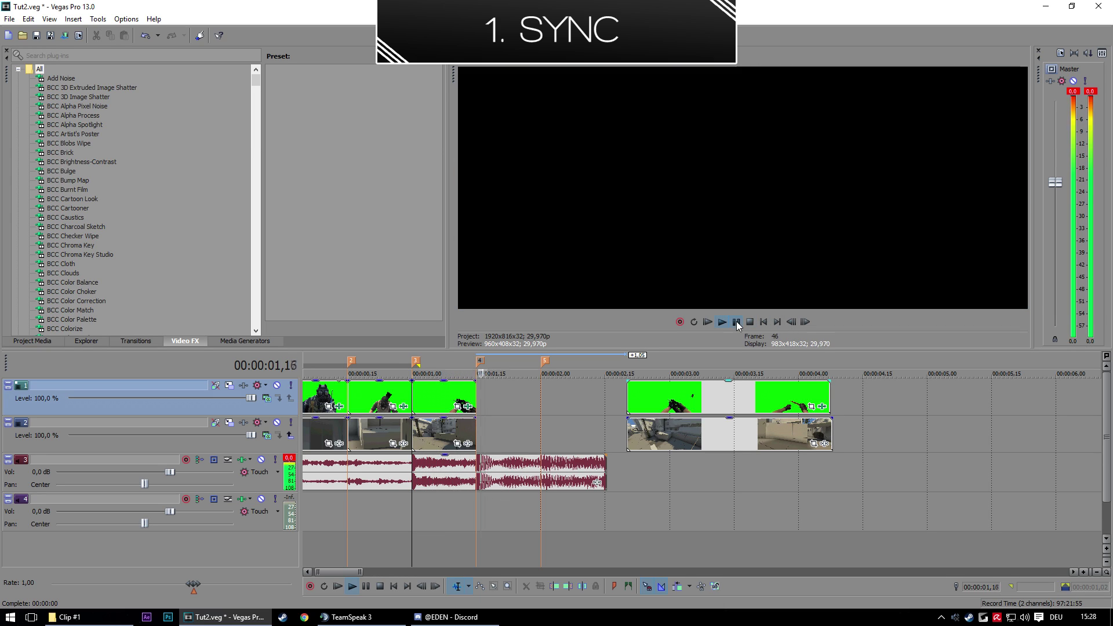
left_click(736, 322)
left_click(479, 510)
left_click(630, 479)
left_click(707, 464)
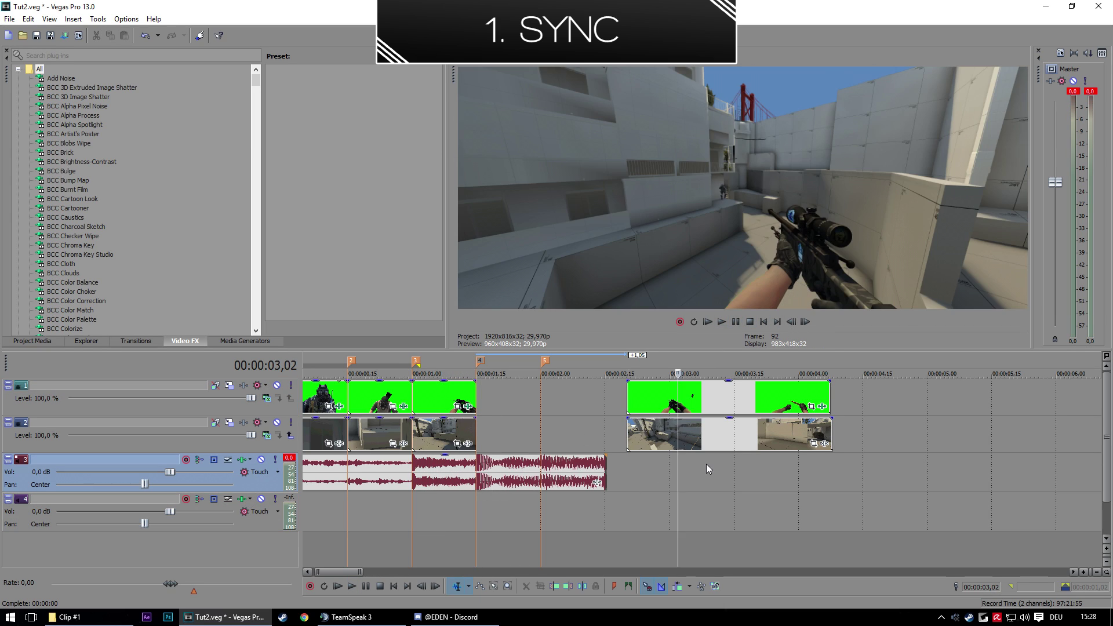
- Split the remaining first-person clips, delete the part before the cut, and fit the rest between markers 4 and 5
left_click(696, 396)
mouse_move(696, 397)
left_mouse_down()
mouse_move(756, 405)
mouse_move(517, 399)
mouse_move(542, 392)
mouse_move(541, 426)
left_mouse_up()
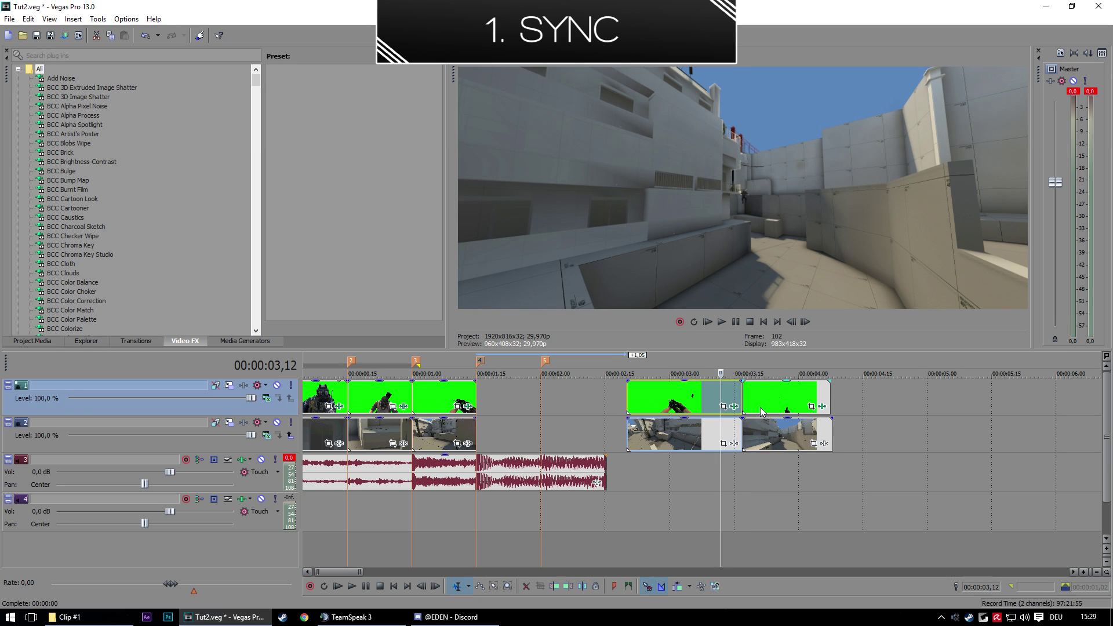
key("Delete")
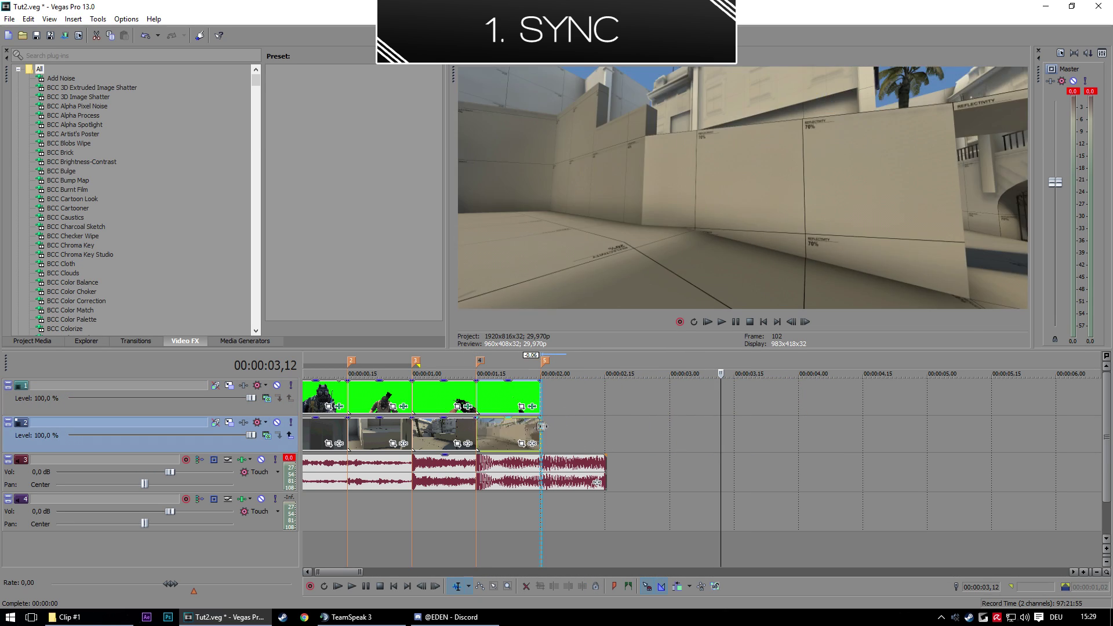
left_click(515, 401)
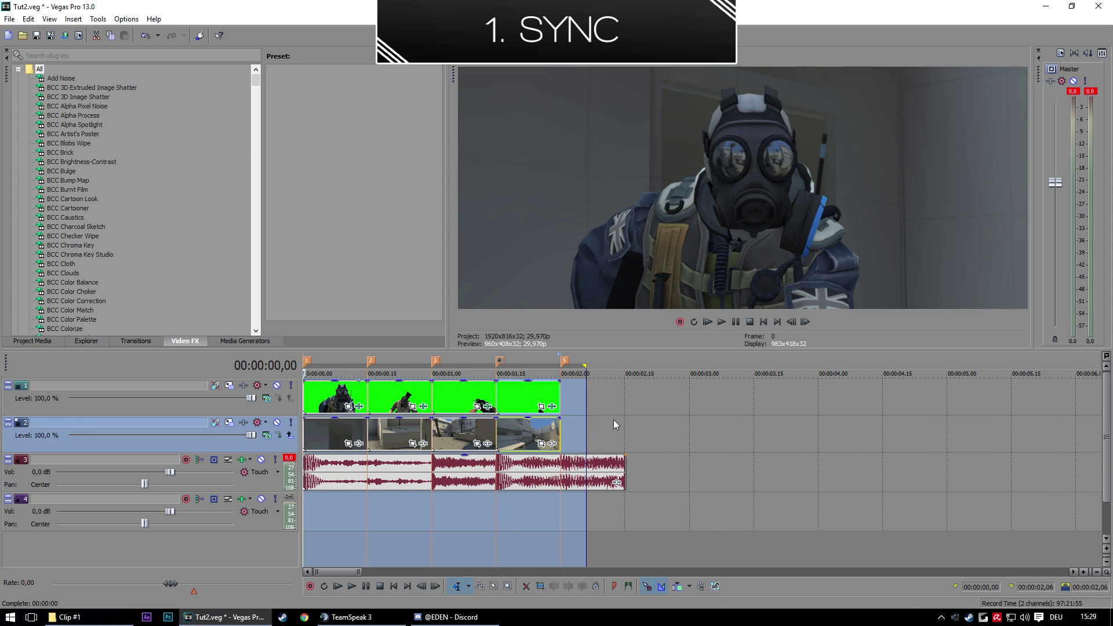
- Play back the synced sequence from the start and shorten the end of the music clip to just past marker 5
key("shift+b")
left_click(722, 322)
left_click(698, 398)
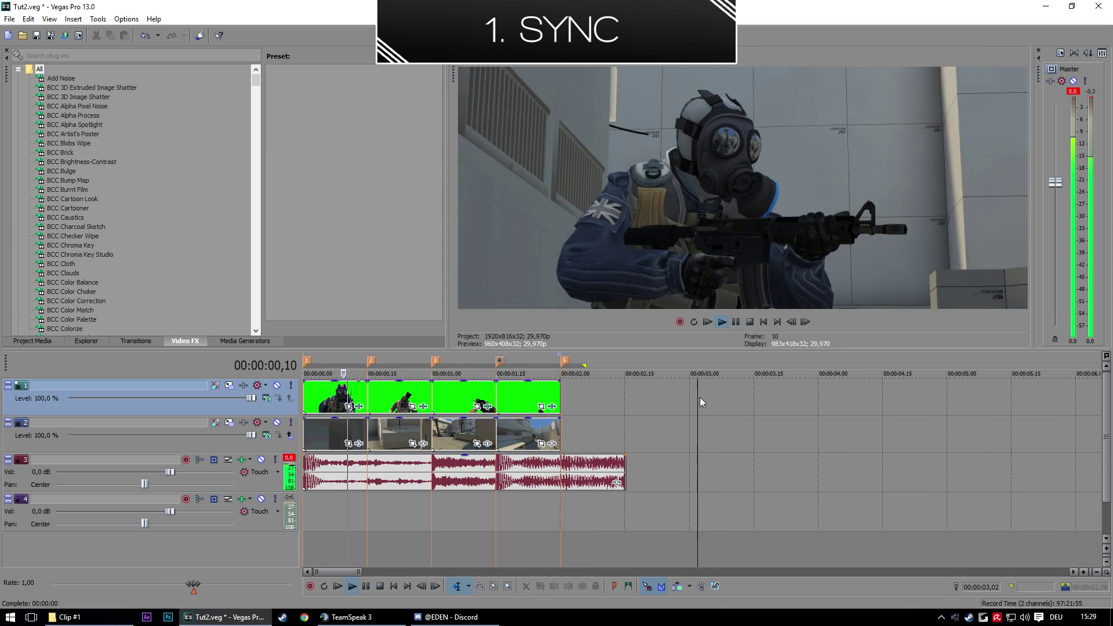
left_click(736, 322)
left_click(513, 520)
left_click_drag(625, 466, 577, 493)
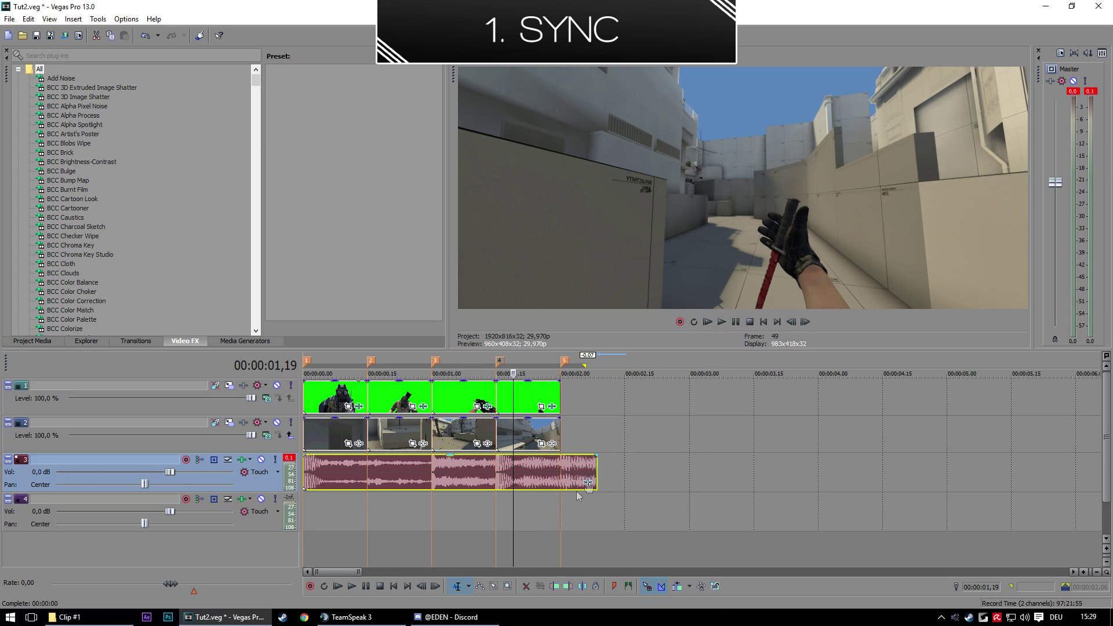
left_click(481, 534)
- Mute the background video track and insert a Velocity envelope on the first gas-mask green-screen clip
scroll(491, 531, "up", 1)
scroll(547, 510, "up", 2)
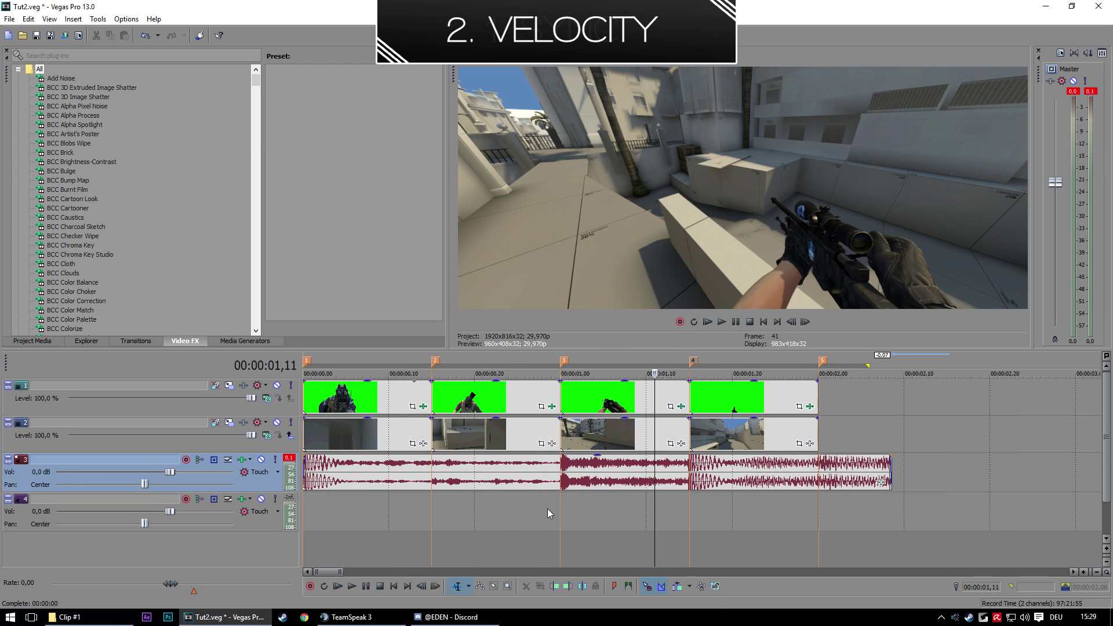
left_click(416, 432)
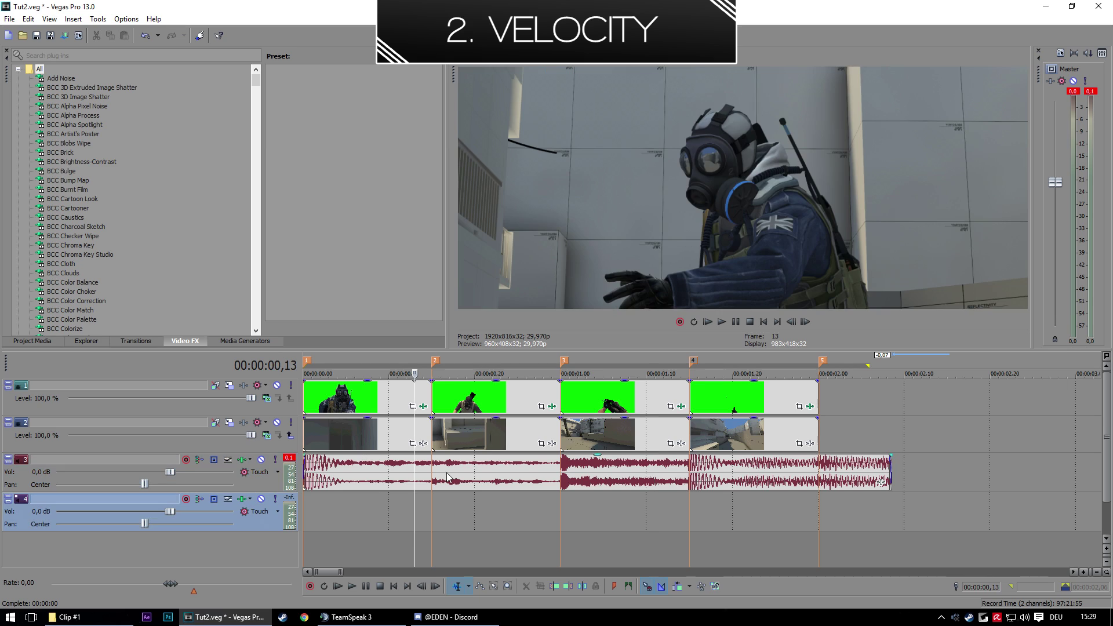
left_click(277, 423)
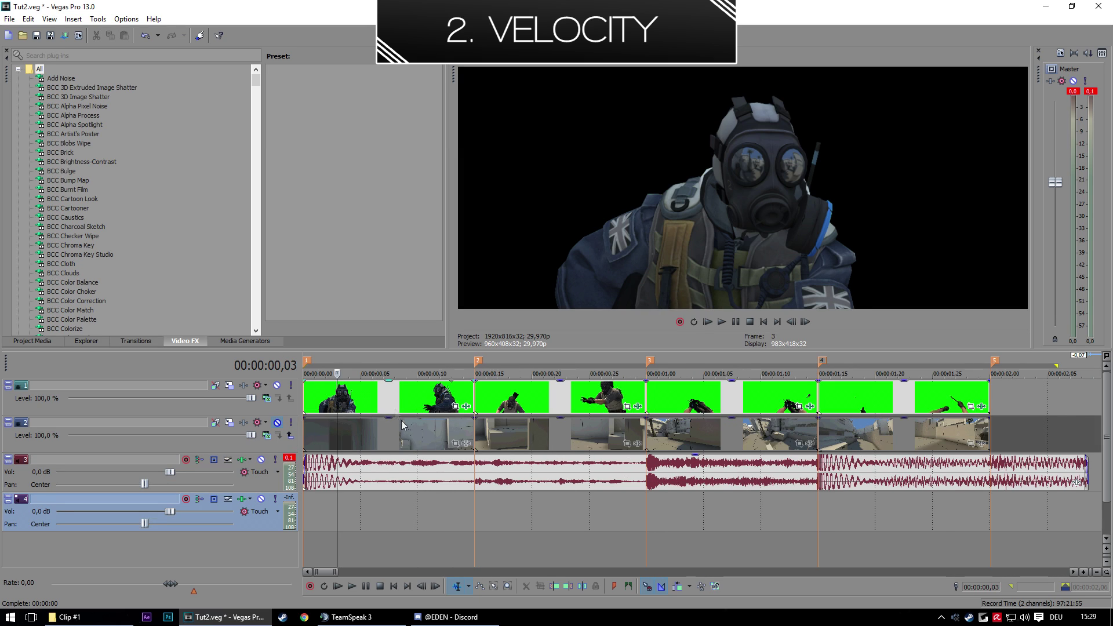
right_click(355, 397)
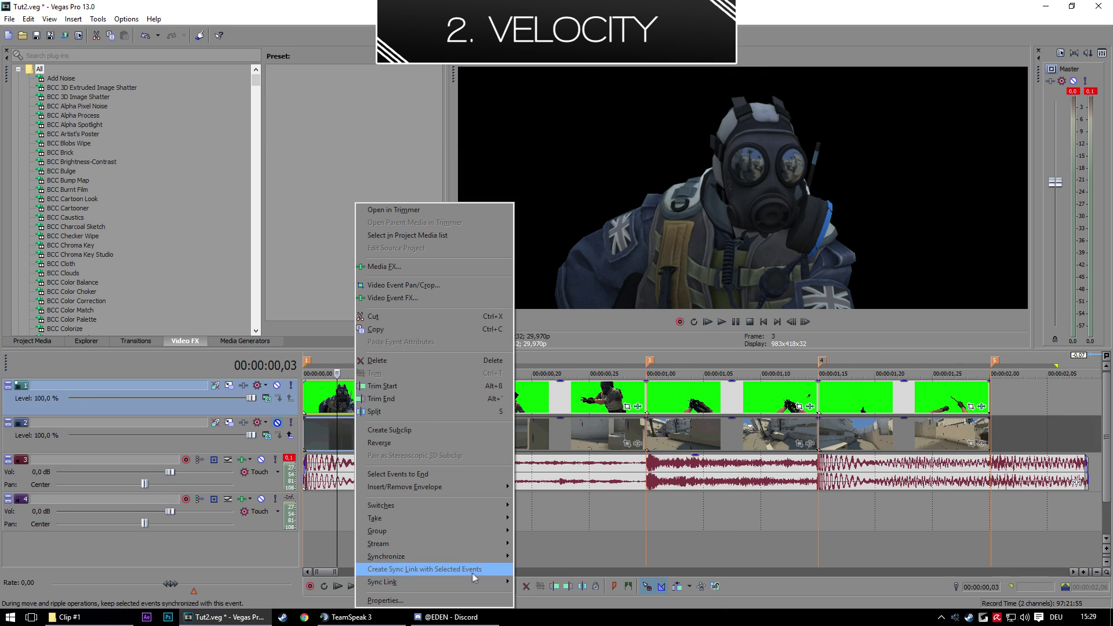
mouse_move(435, 488)
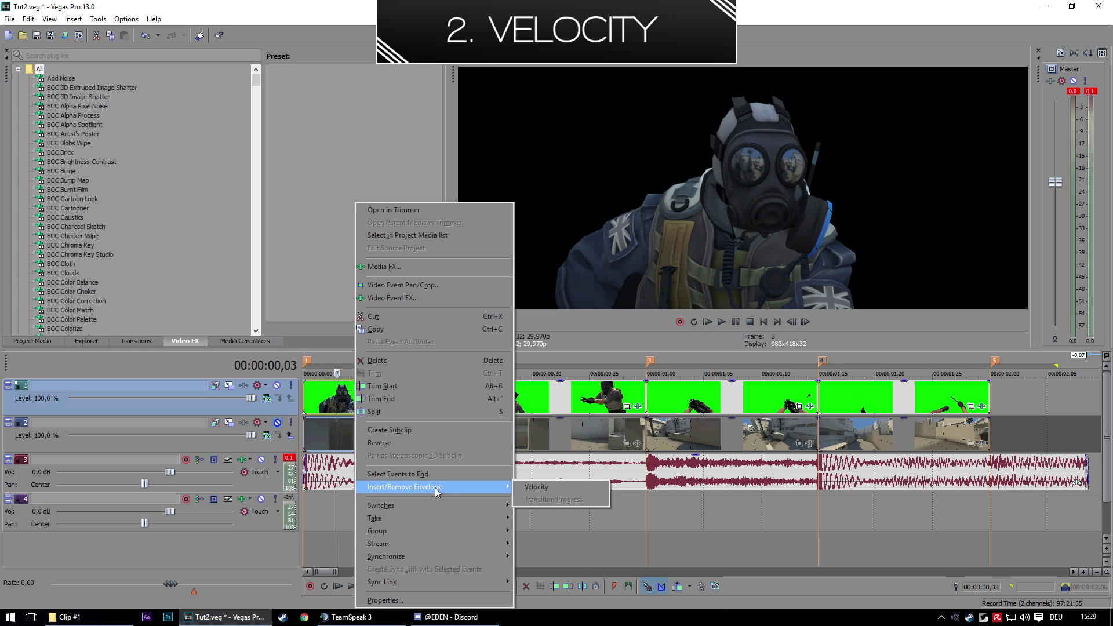
left_click(536, 487)
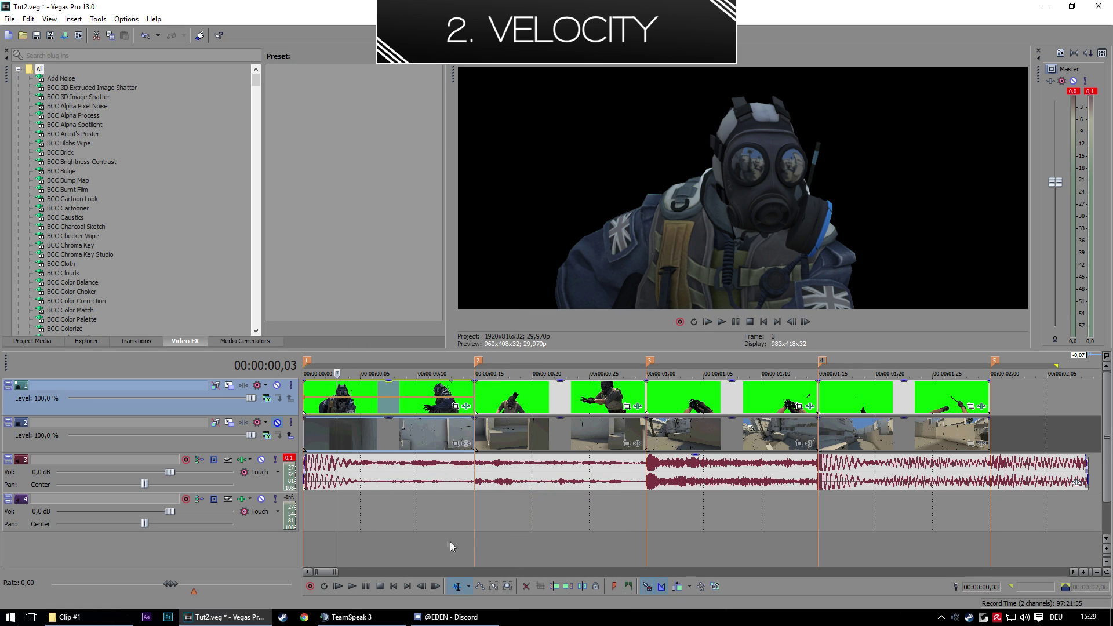
key("space")
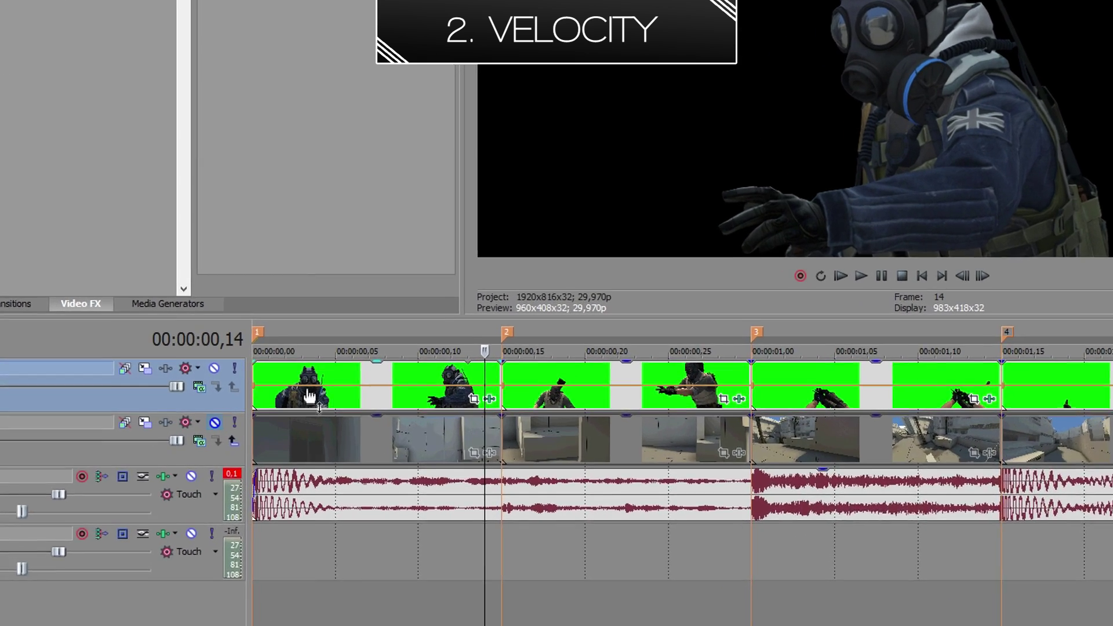
- Add two velocity points inside the gas-mask clip and one at its end at 00:00:00,15, moving the middle point slightly later
right_click(341, 397)
left_click(355, 405)
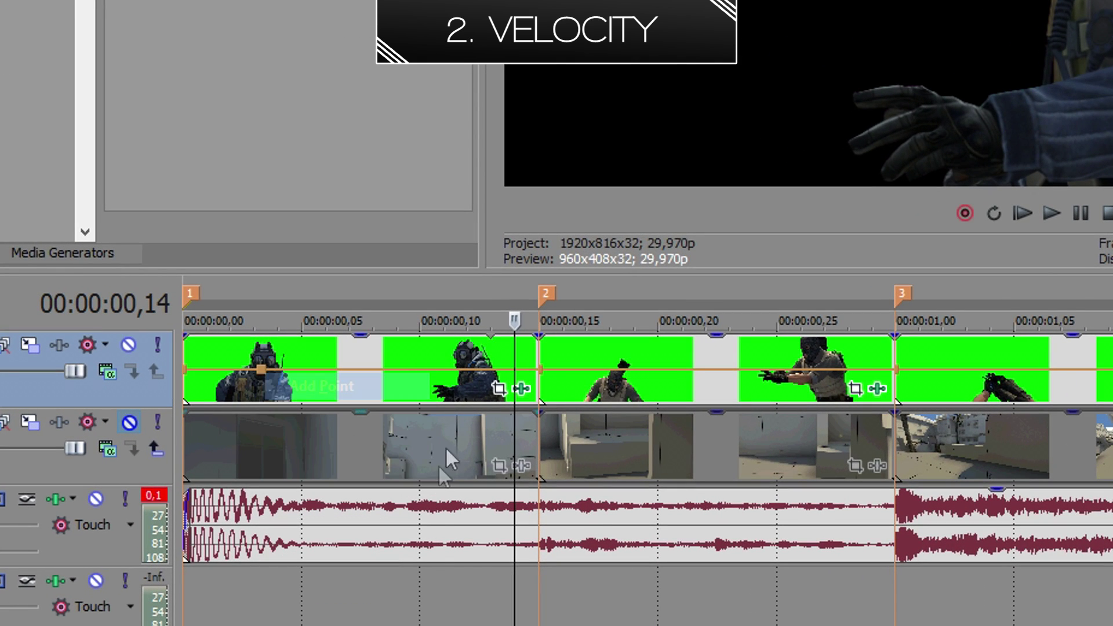
right_click(421, 397)
left_click(440, 394)
right_click(526, 370)
left_click(539, 385)
left_click_drag(525, 369, 539, 369)
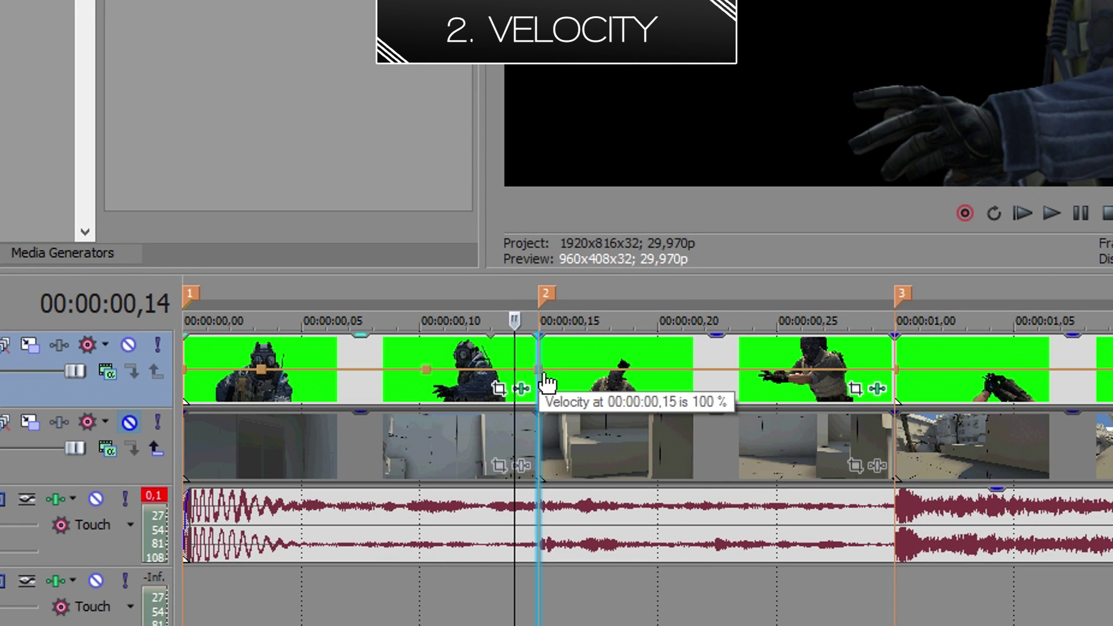
left_click_drag(434, 377, 436, 378)
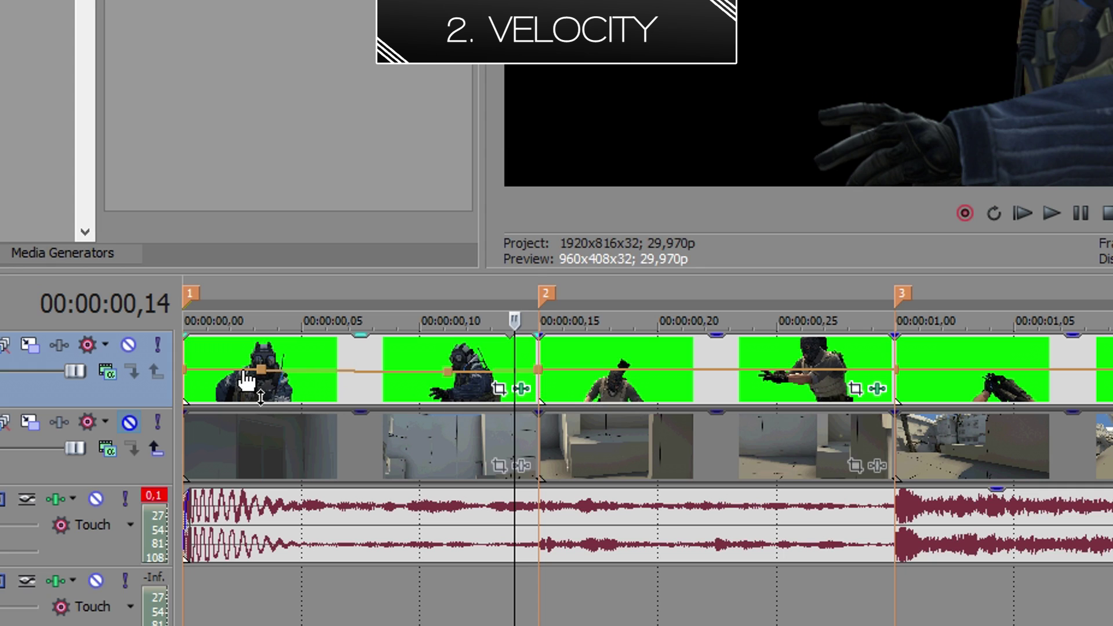
- Set the gas-mask clip's first inner velocity point to 0 % and lower the second inner point to a similar level
right_click(260, 369)
left_click(336, 48)
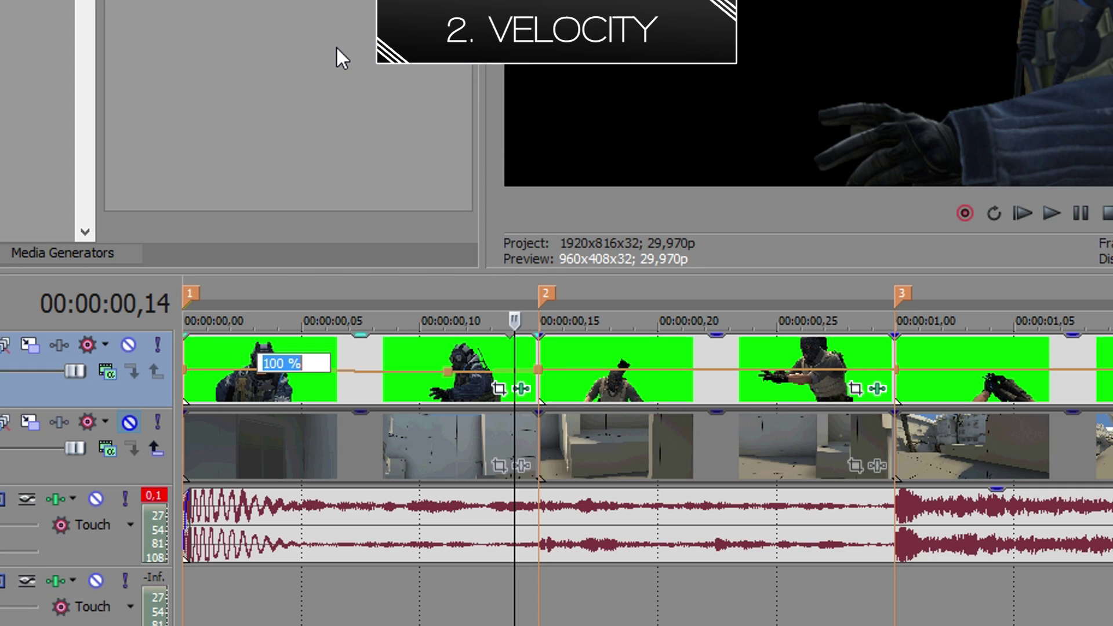
type("0")
key("Return")
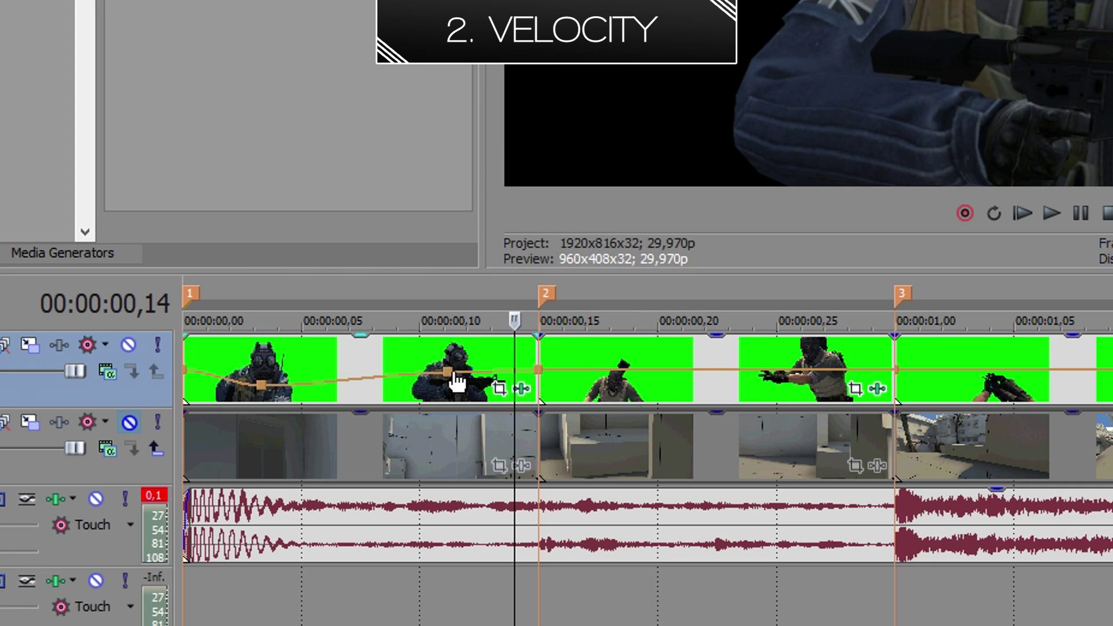
mouse_move(458, 381)
left_mouse_down()
mouse_move(456, 398)
mouse_move(455, 352)
mouse_move(461, 398)
mouse_move(457, 386)
left_mouse_up()
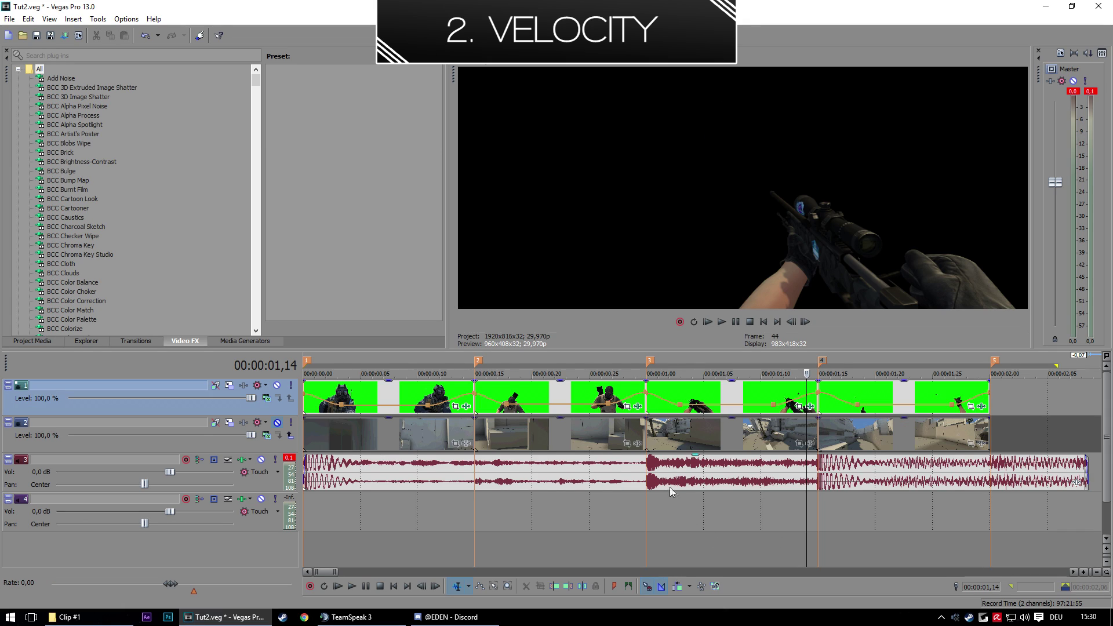
- Play back the clips from marker 1 to marker 5 to check their velocity curves against the beat
left_click_drag(1002, 530, 94, 542)
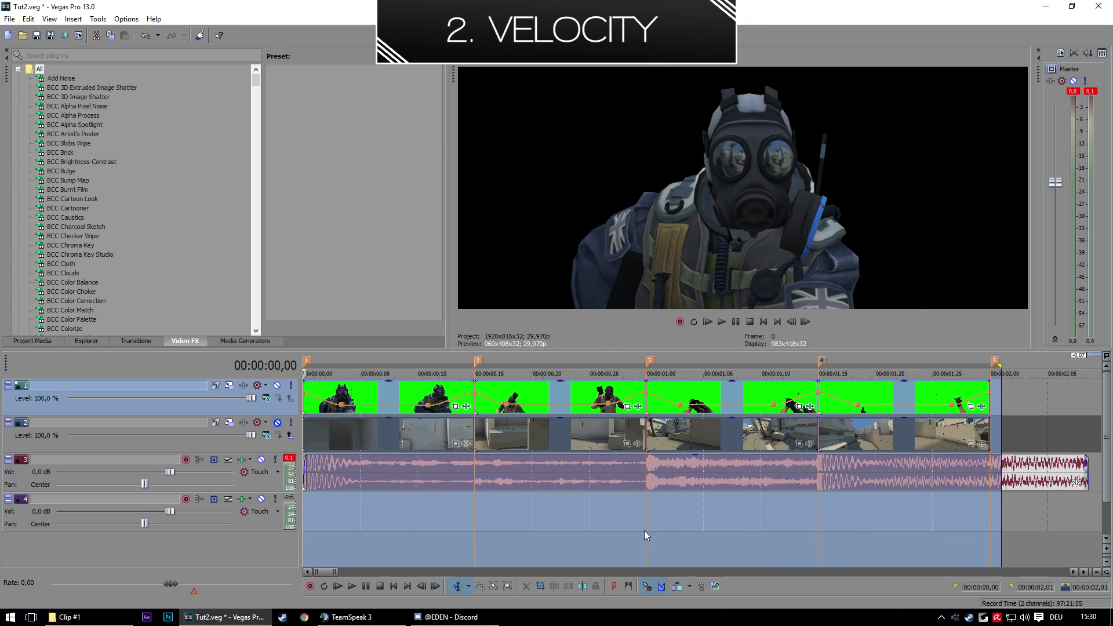
key("space")
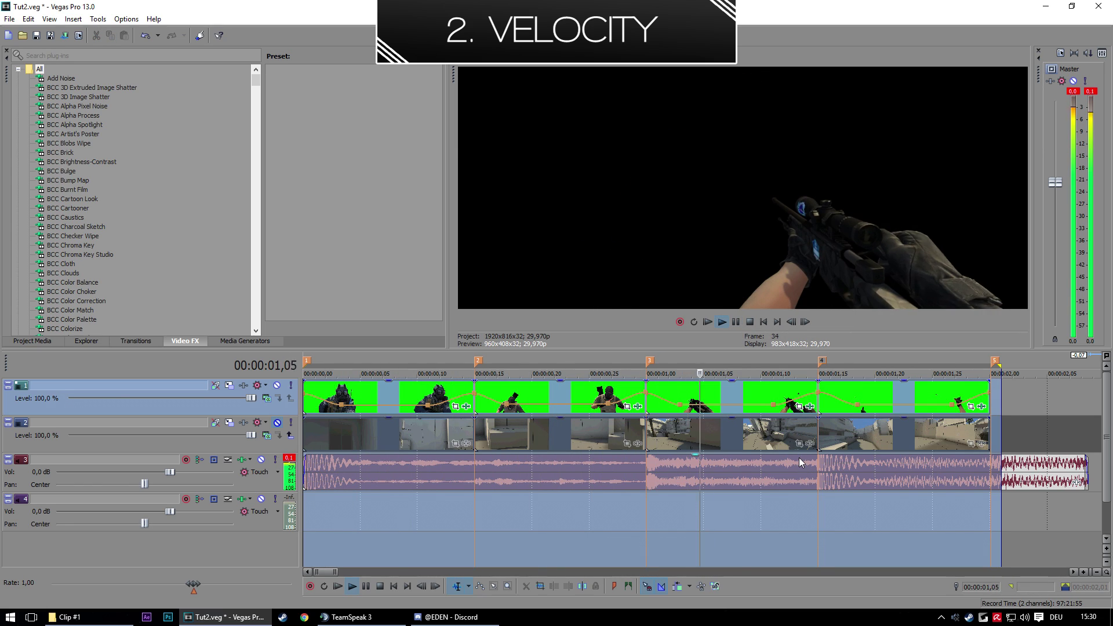
left_click(669, 512)
left_click_drag(1001, 531, 303, 548)
left_click_drag(761, 559, 773, 556)
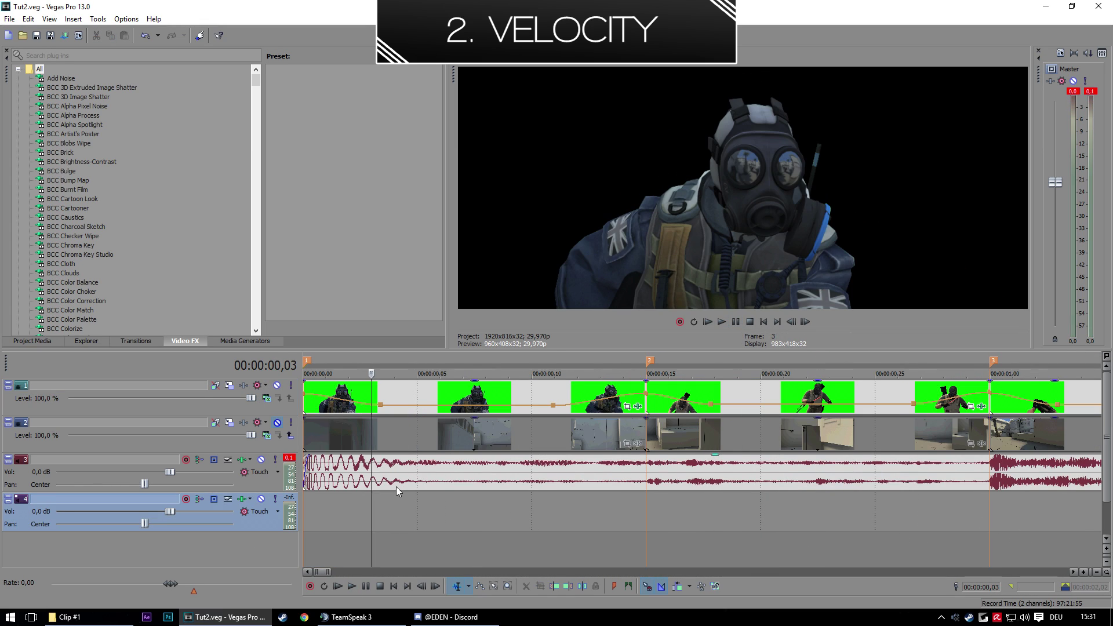
scroll(398, 497, "up", 1)
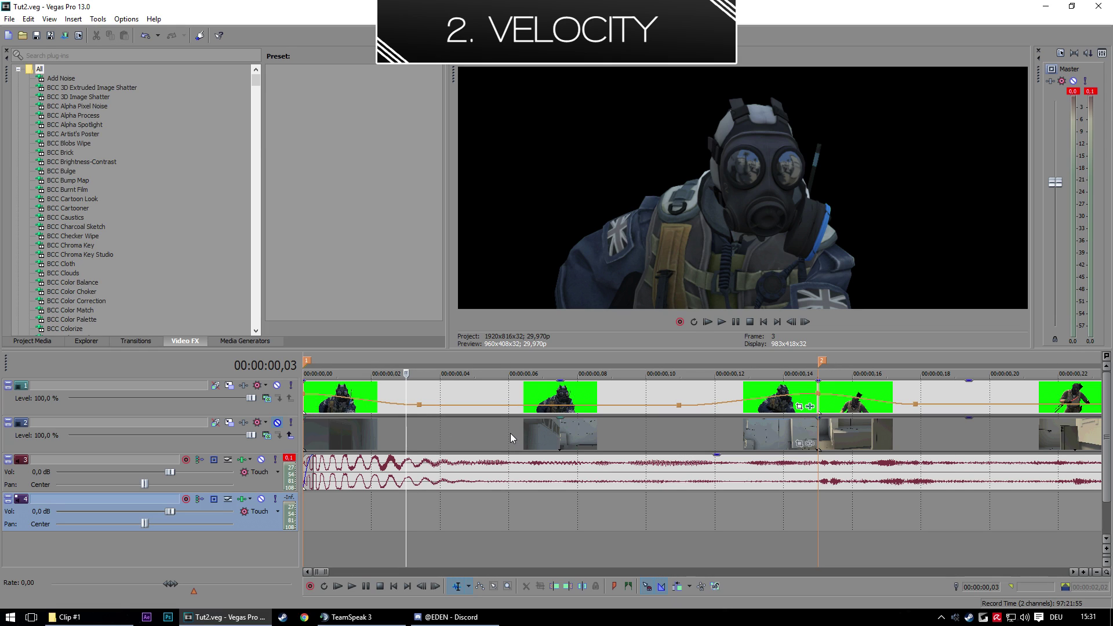
- Adjust the velocity level of the gas-mask clip's first envelope point
right_click(307, 395)
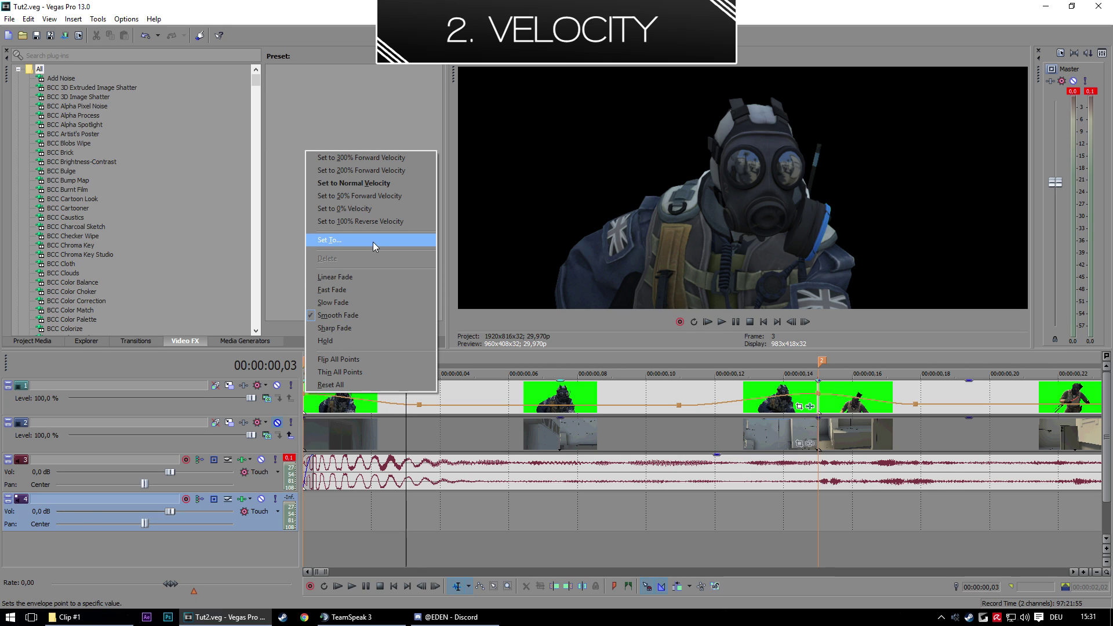
left_click(374, 242)
left_click(328, 409)
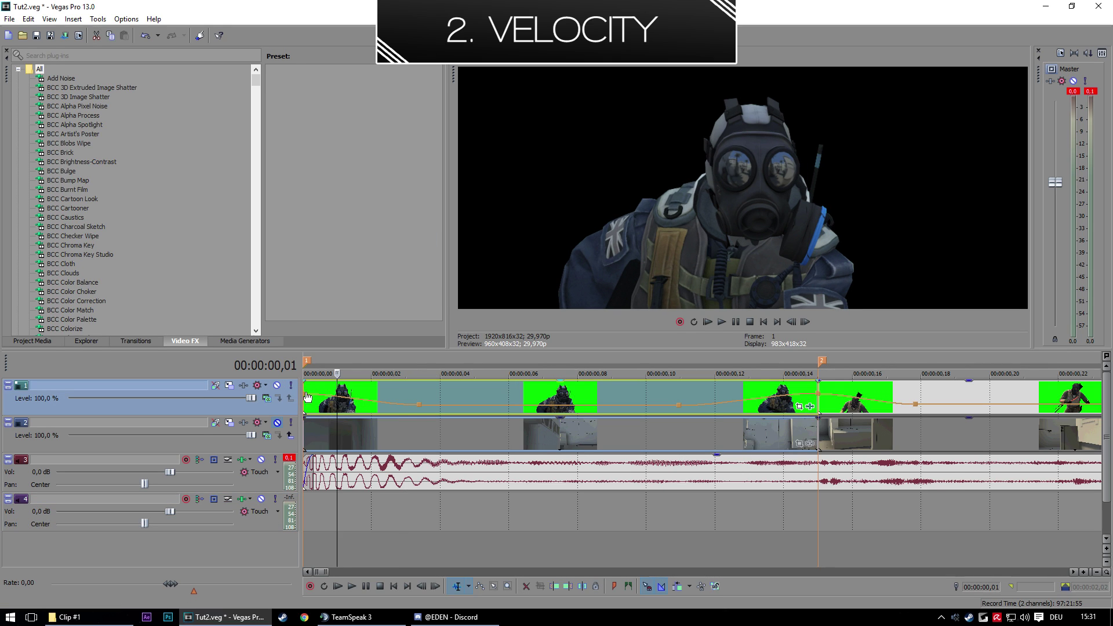
left_click_drag(307, 393, 311, 399)
- Set the velocity segment between the gas-mask clip's first two points to Fast Fade
right_click(348, 400)
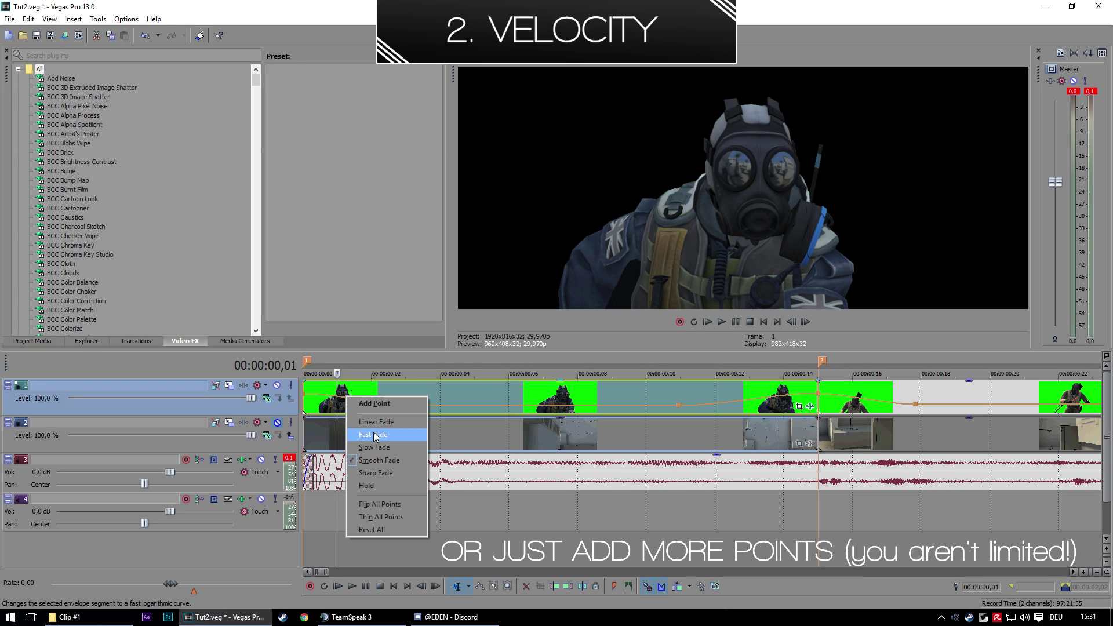
left_click(377, 435)
right_click(350, 400)
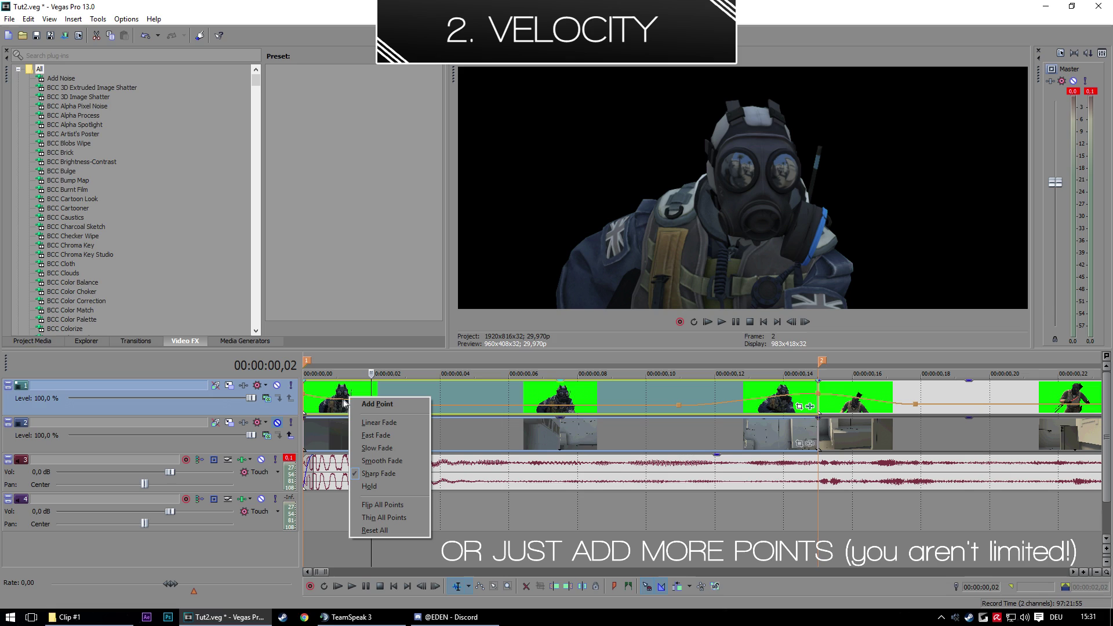
left_click(329, 394)
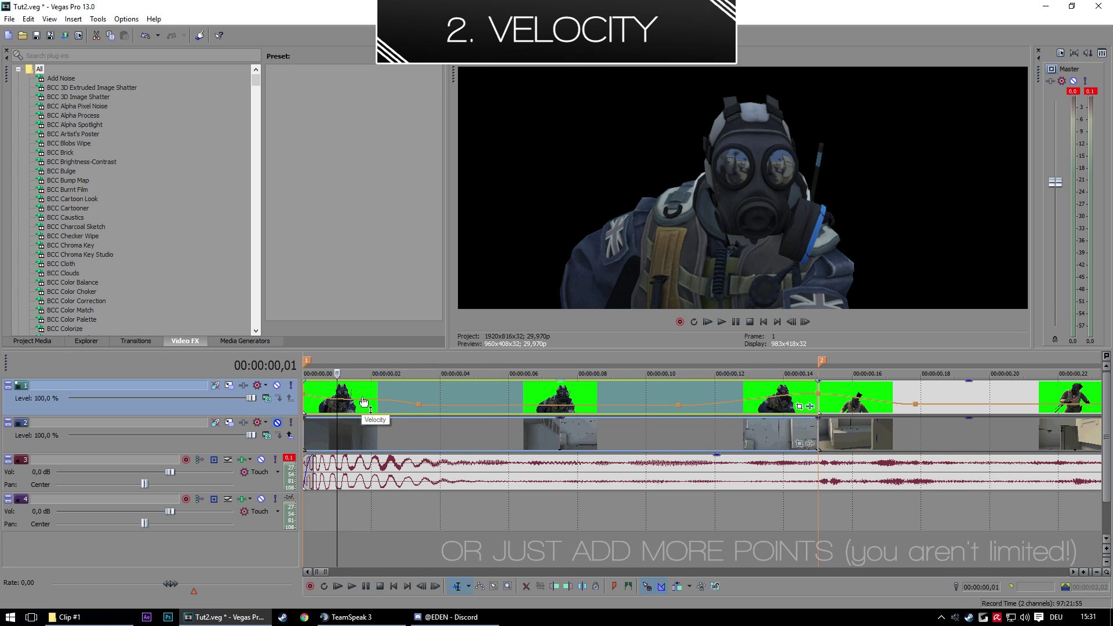
right_click(363, 397)
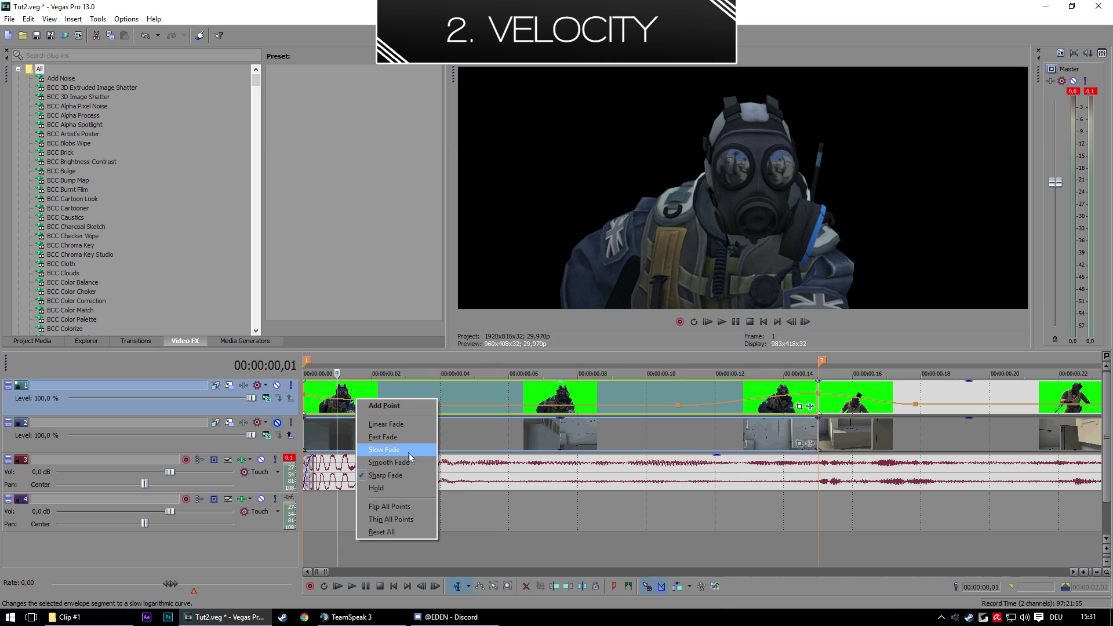
left_click(405, 436)
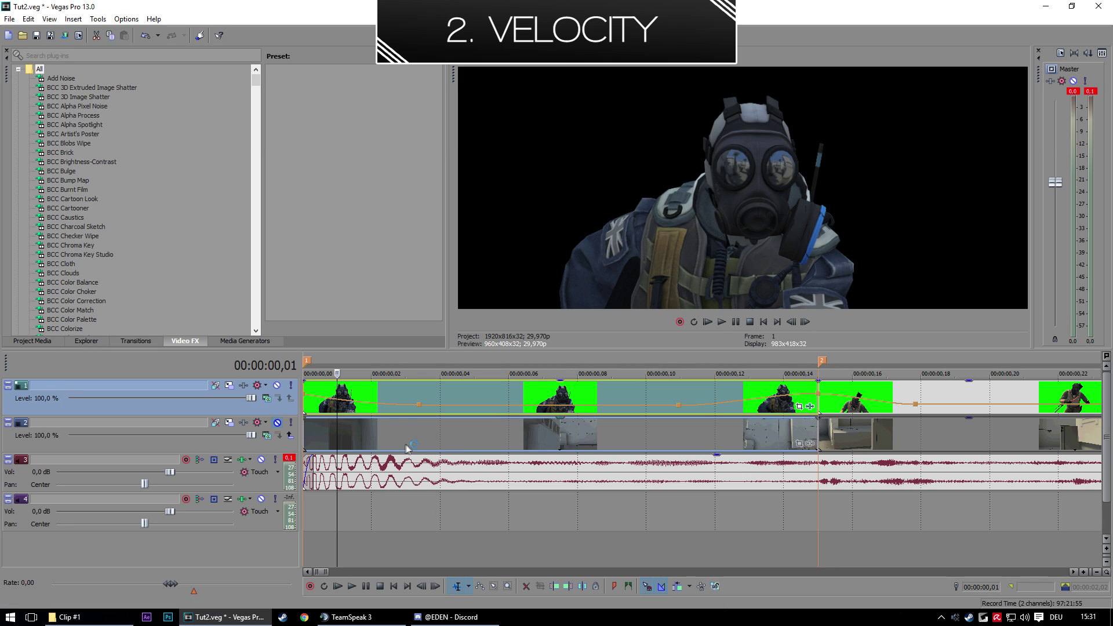
- Set the gas-mask clip's closing velocity segment, leading up to marker 2, to Slow Fade
left_click(734, 390)
right_click(771, 401)
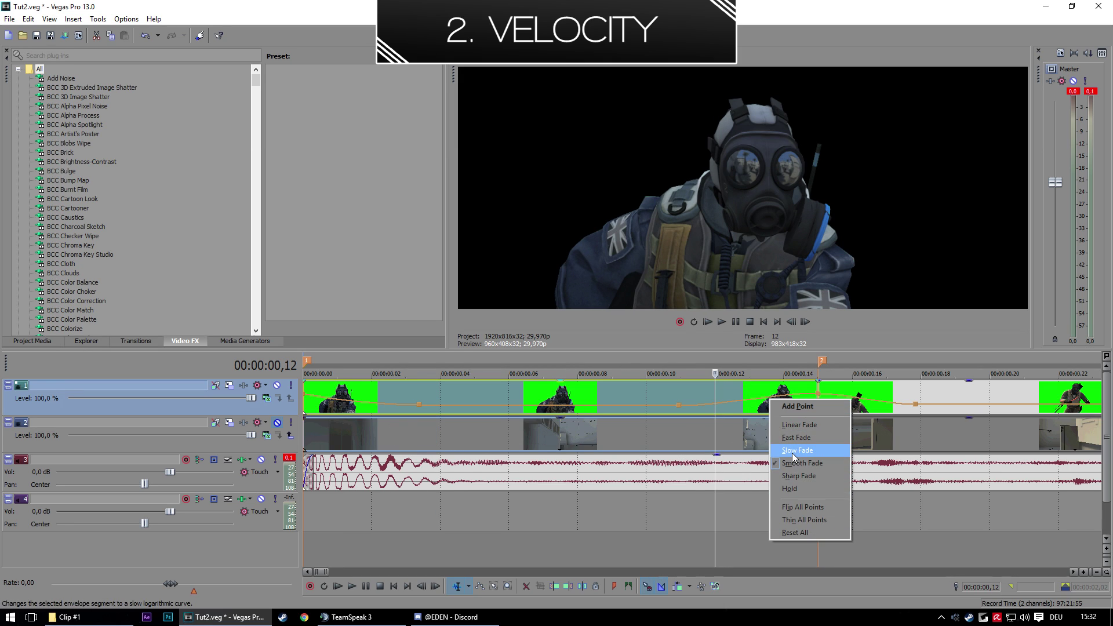
left_click(792, 453)
scroll(711, 539, "down", 3)
left_click(717, 530)
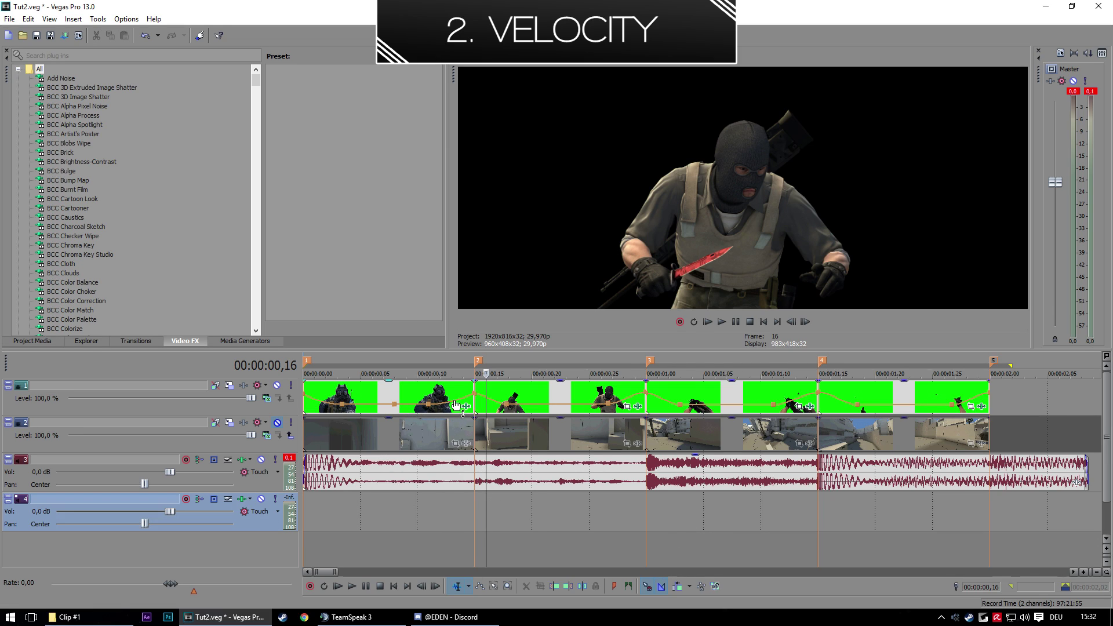
- Check the fade type of the gas-mask clip's opening velocity segment and play back all four clips
right_click(317, 406)
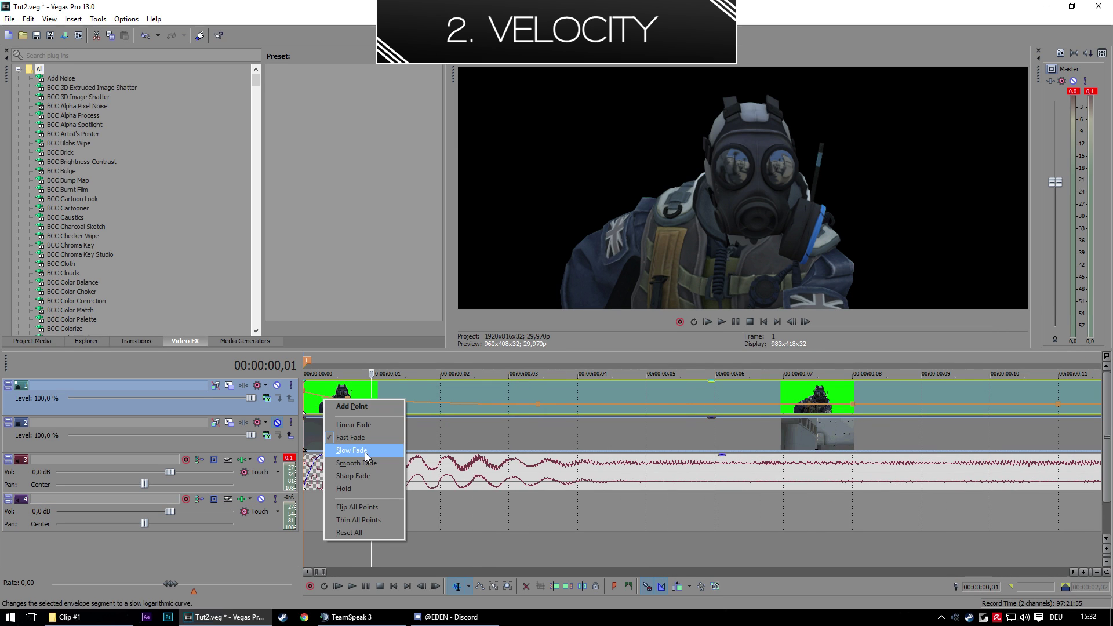
left_click(357, 525)
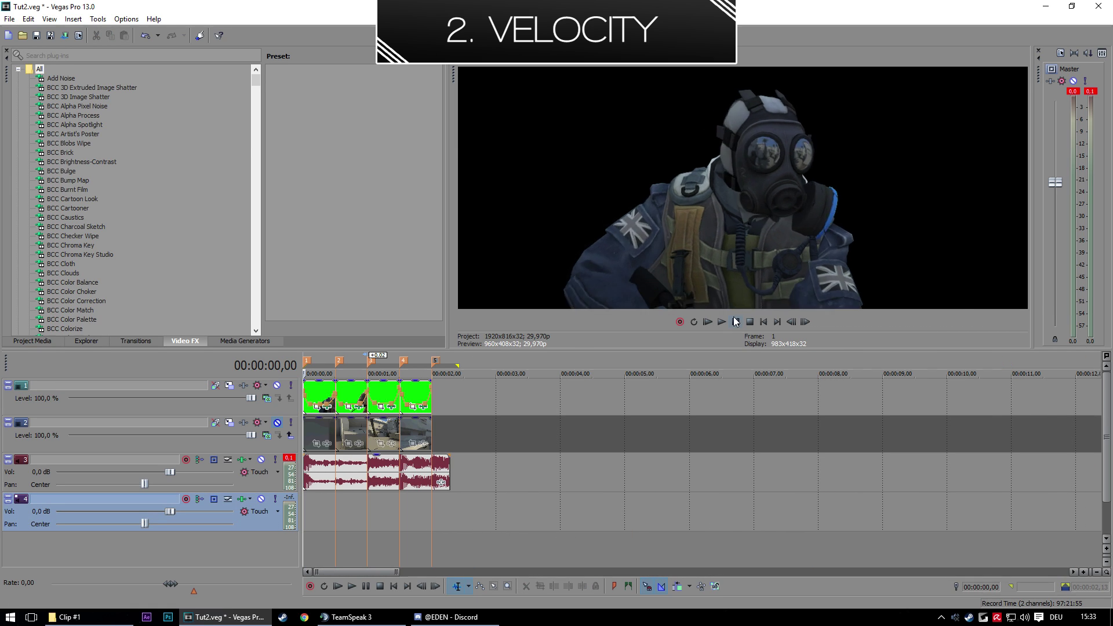
left_click(728, 320)
left_click(566, 516)
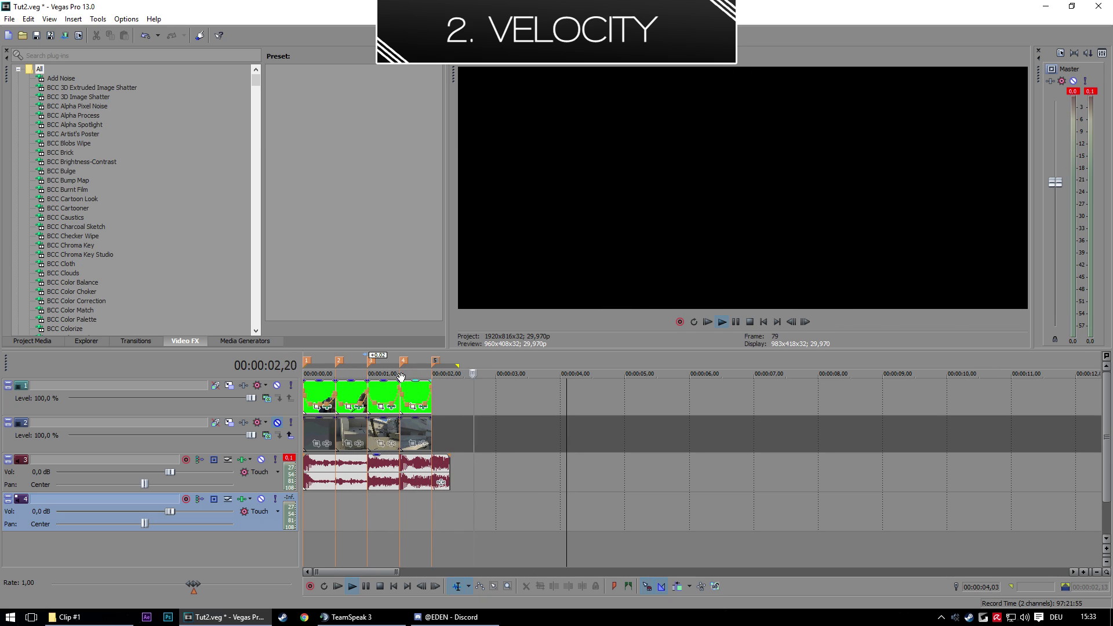
left_click(735, 322)
left_click(385, 508)
left_click(400, 511)
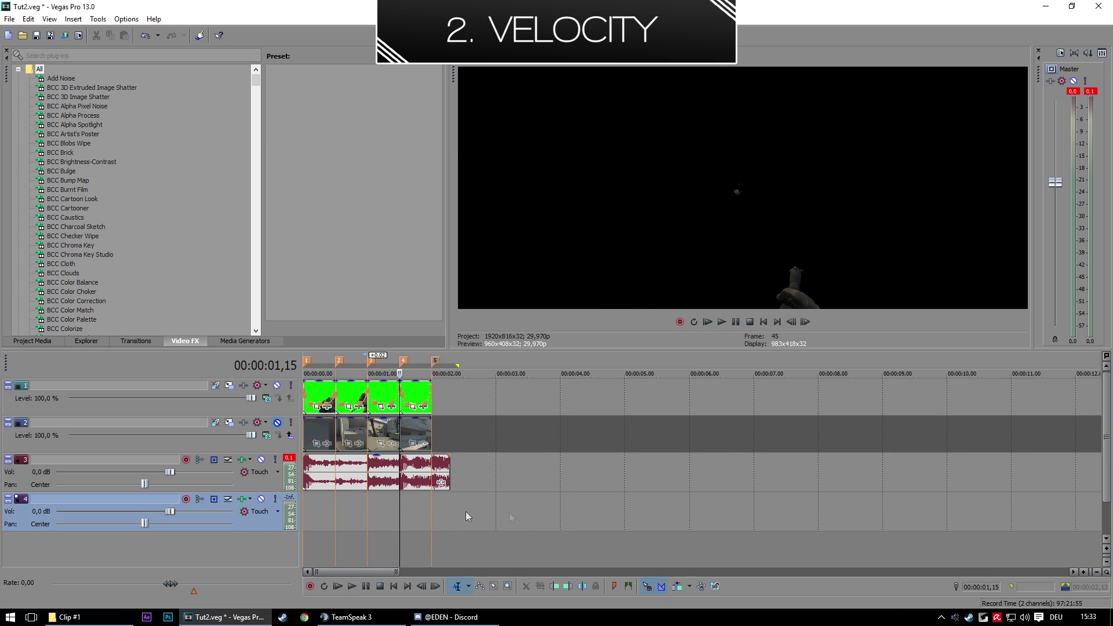
- Move the first inner velocity point of the clip at marker 4 later and play back the transition there
scroll(466, 513, "up", 6)
scroll(813, 503, "up", 2)
left_click(592, 396)
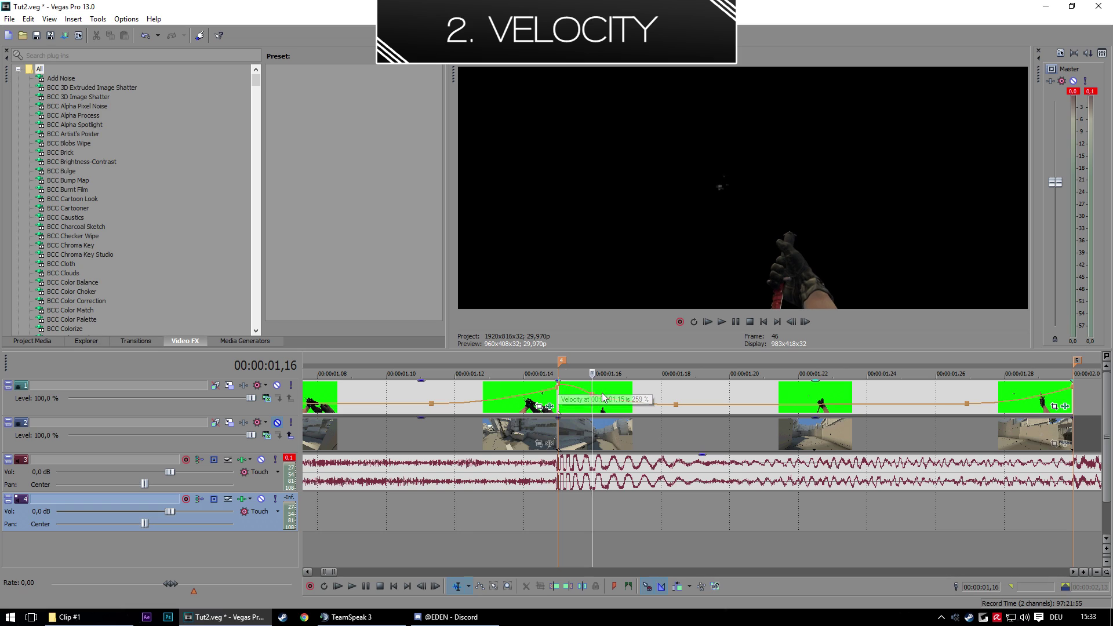
left_click_drag(590, 396, 732, 407)
left_click(551, 534)
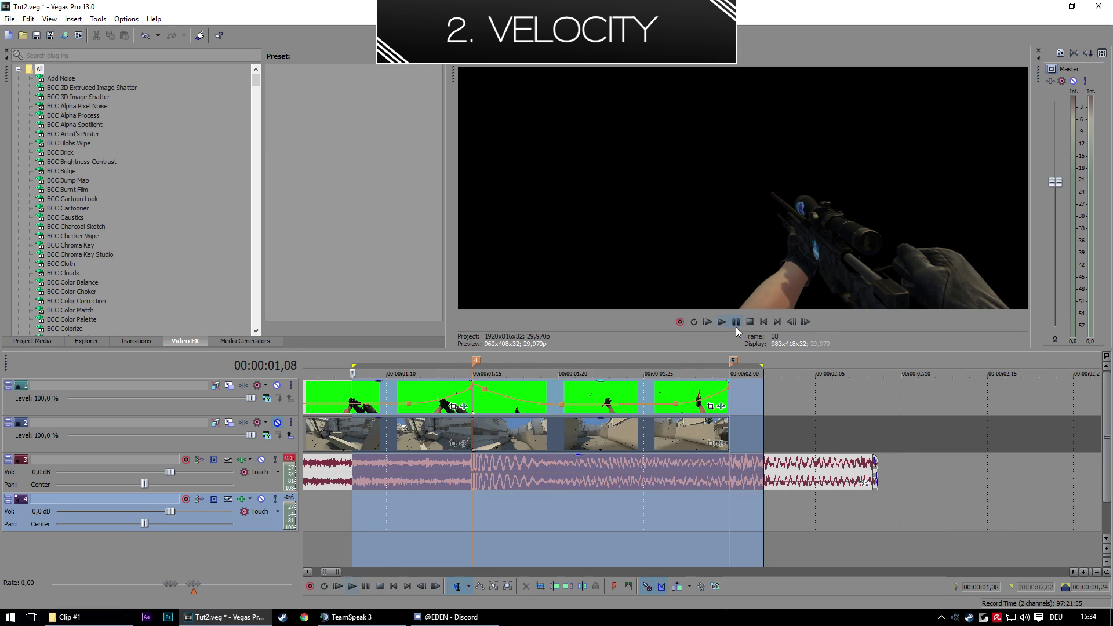
key("space")
left_click(749, 322)
- Trim one frame off the start of the clip at marker 4, keep it aligned to the marker, and extend its end to marker 5
left_click(507, 400)
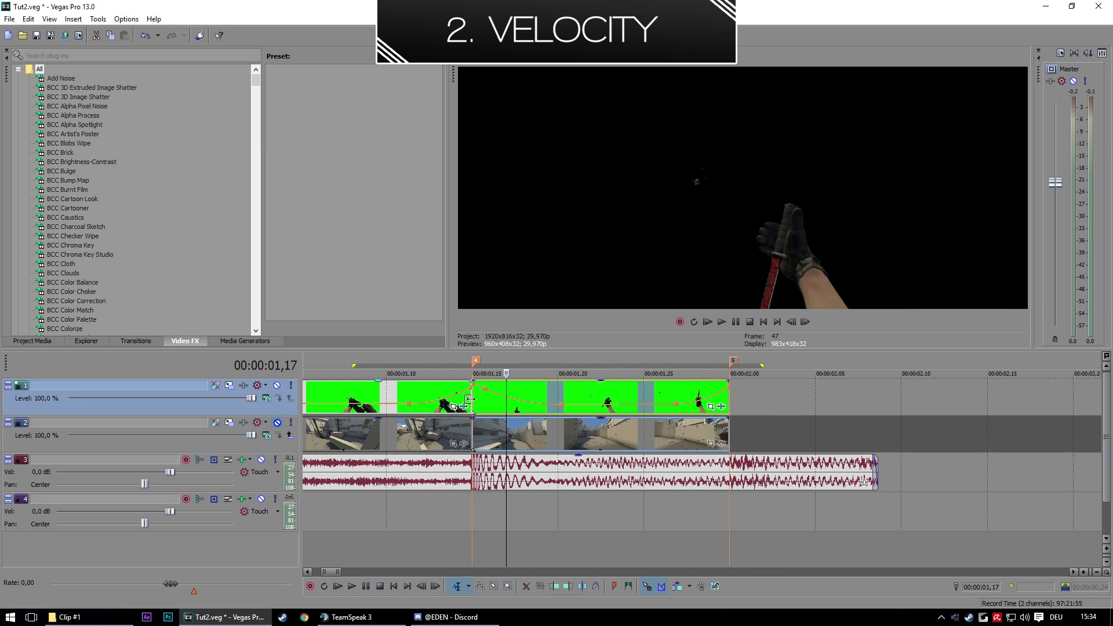
left_click_drag(473, 400, 488, 400)
key("ctrl+z")
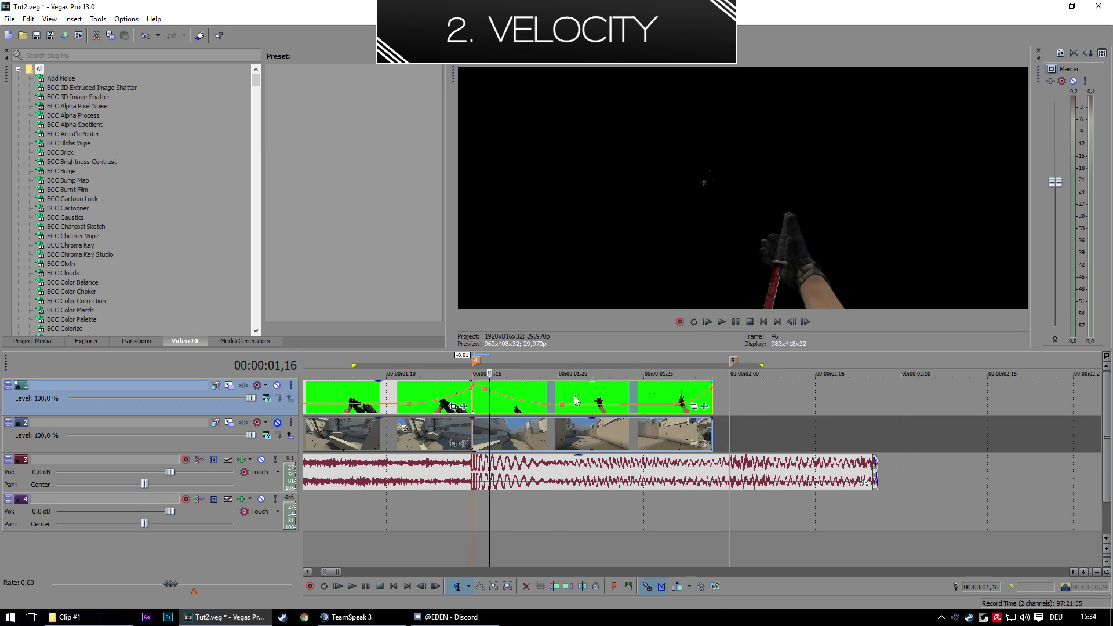
left_click_drag(713, 396, 729, 396)
- Play back the transition around marker 4 through to marker 5 to check the timing
key("space")
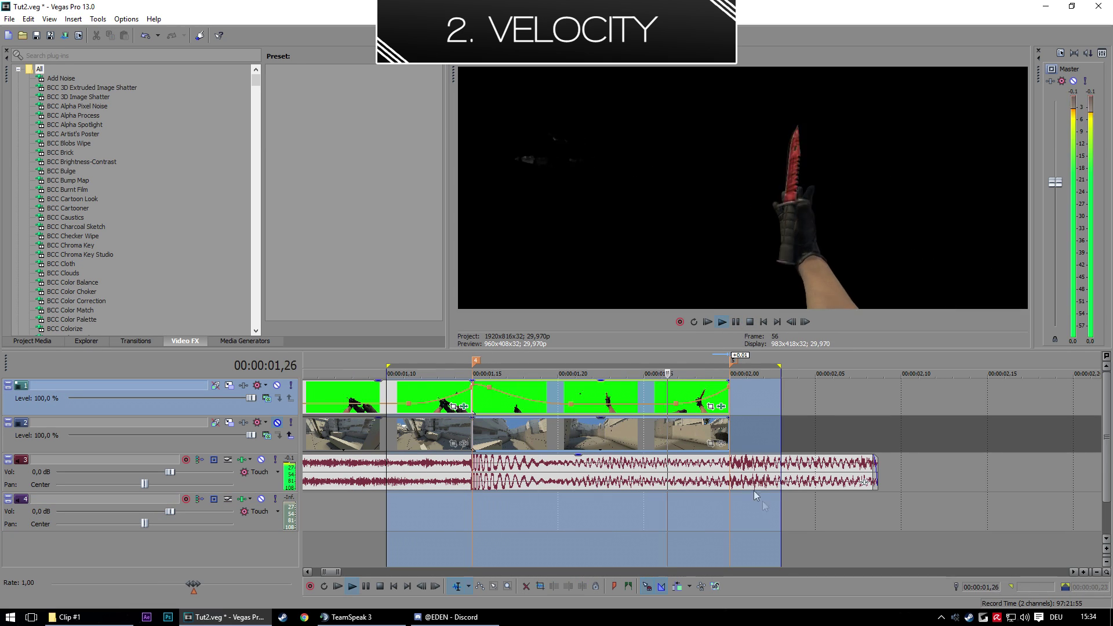
left_click(736, 322)
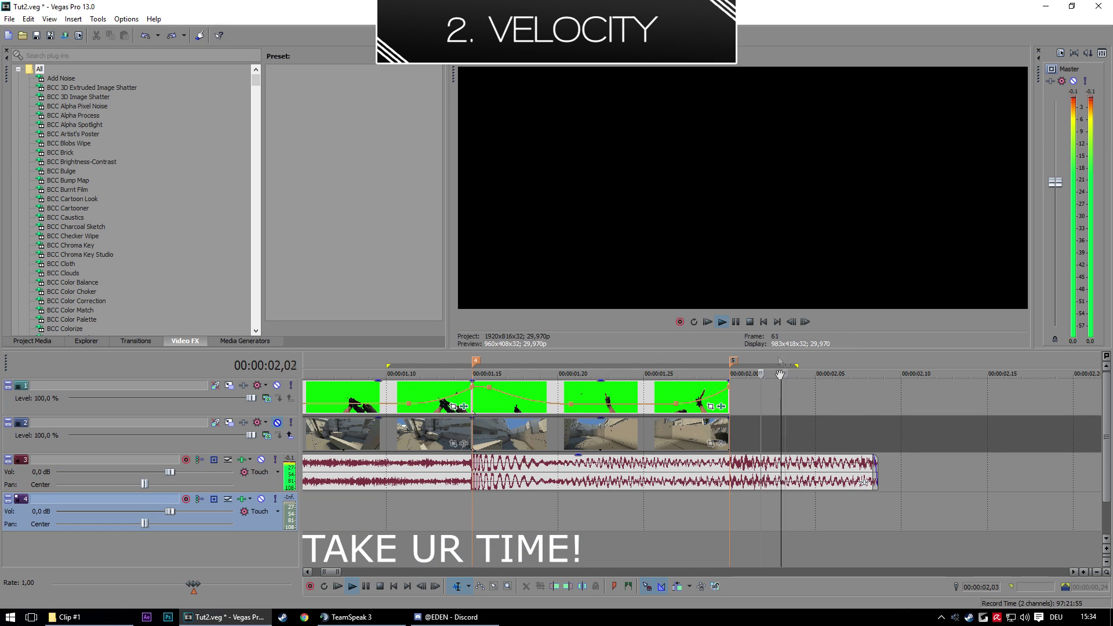
left_click(764, 322)
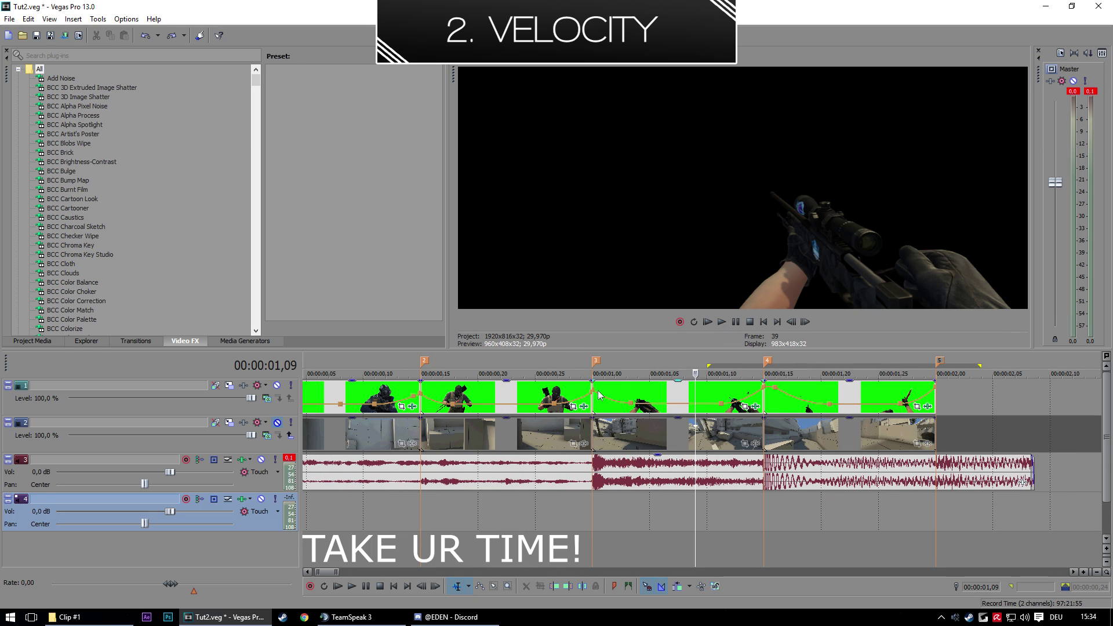
- Change the fade type of the opening velocity segment on the clip at marker 3 and play back the result
right_click(601, 396)
left_click(628, 433)
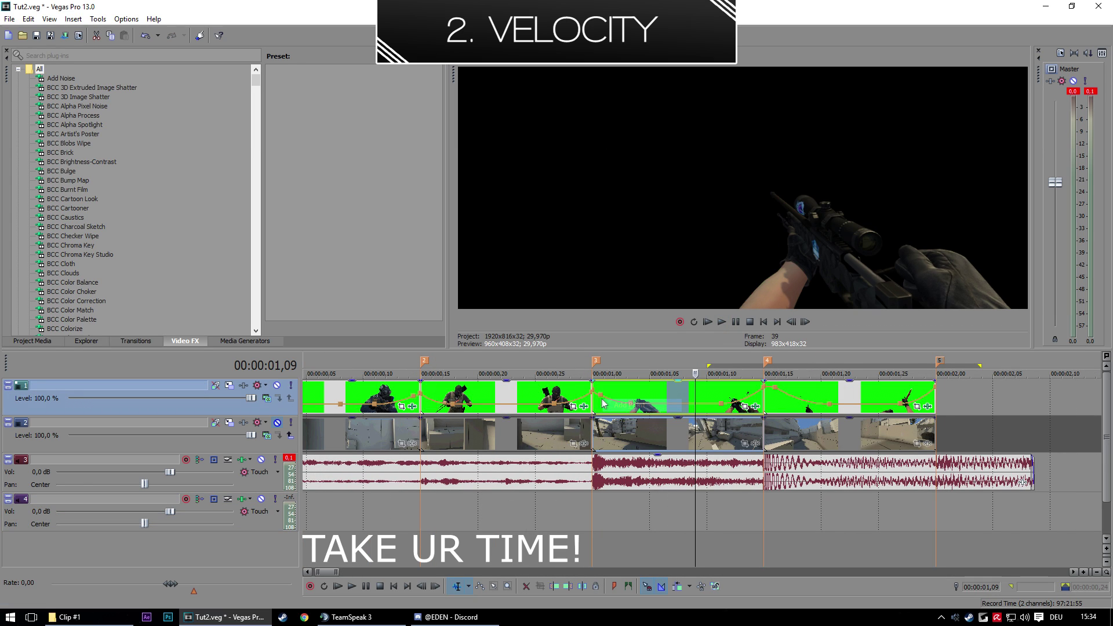
right_click(601, 395)
left_click(629, 446)
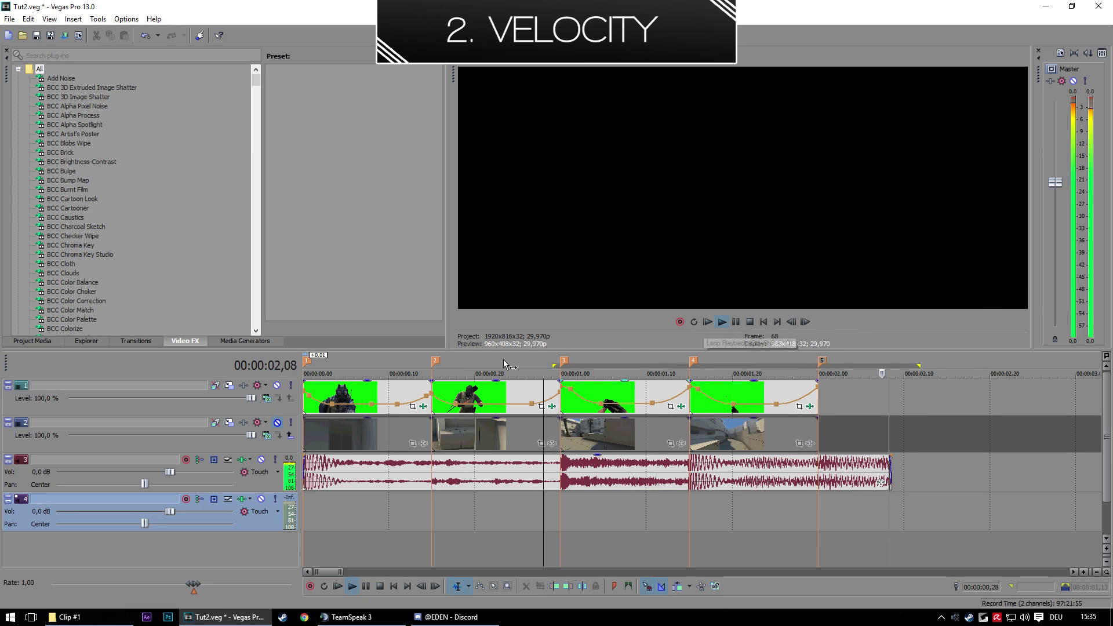
left_click(749, 322)
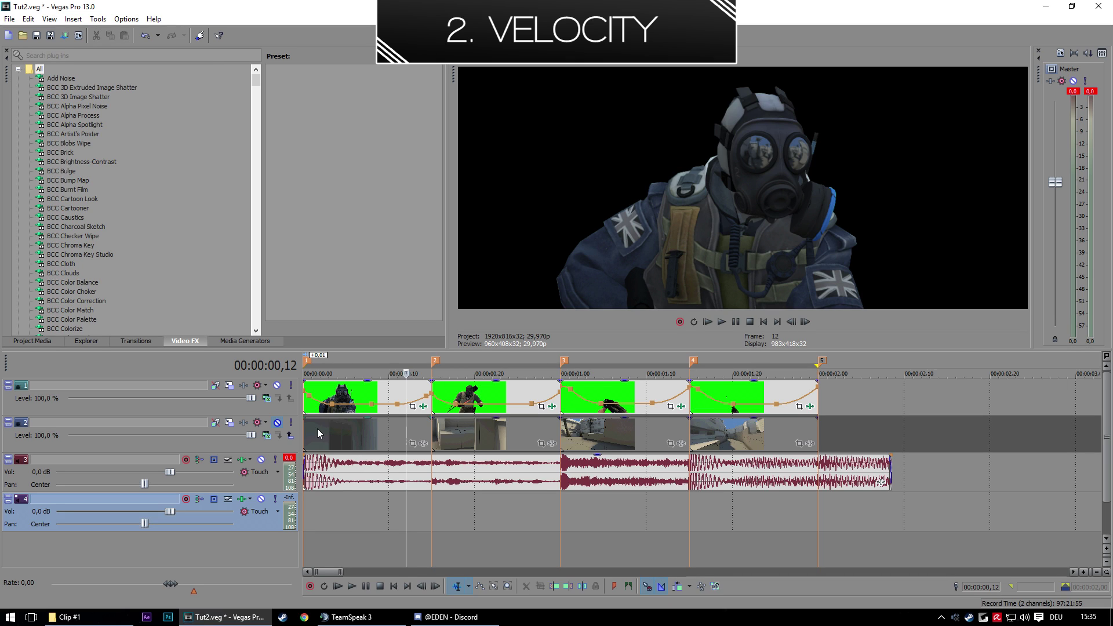
- Unmute the background video track and compare the gas-mask clip's motion with its background frame by frame
left_click(277, 423)
left_click(448, 527)
left_click(362, 519)
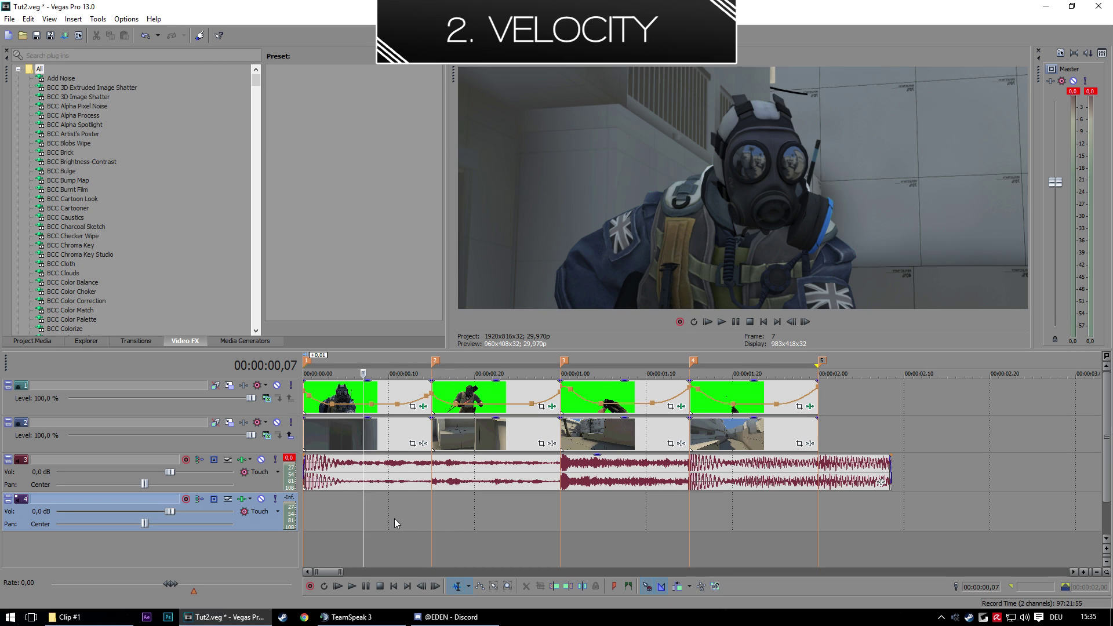
left_click(355, 520)
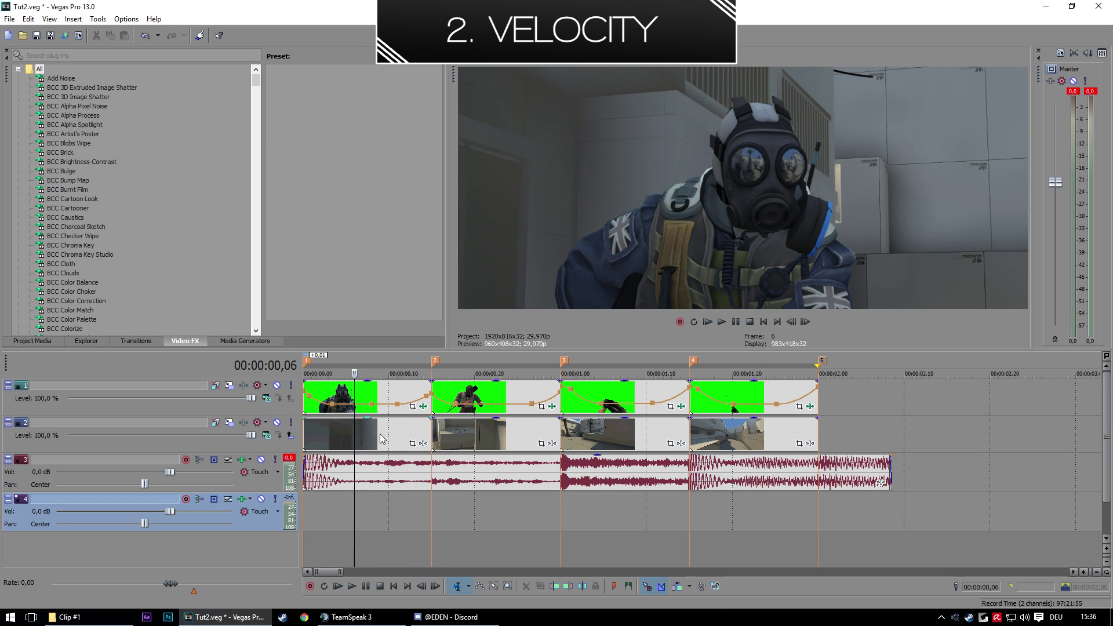
left_click(354, 443)
left_click(381, 398)
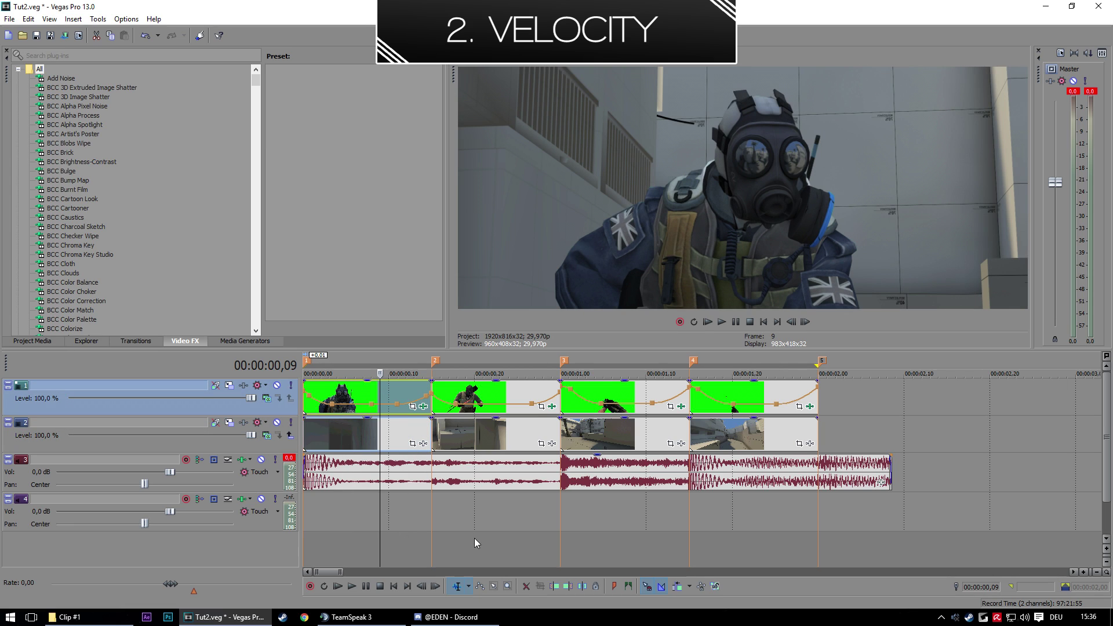
- Copy the gas-mask clip and paste its event attributes onto the background clip beneath it
right_click(354, 396)
left_click(416, 329)
right_click(348, 435)
left_click(385, 331)
right_click(358, 419)
left_click(402, 155)
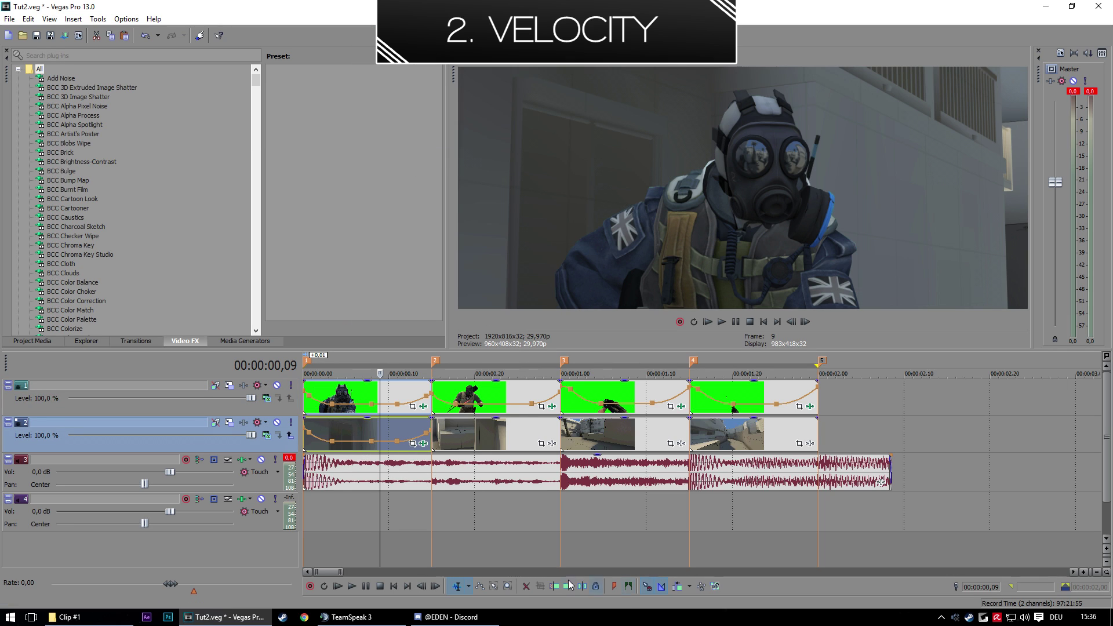
- Copy the green-screen clip at marker 2 and paste its event attributes onto its background clip
right_click(475, 396)
left_click(506, 329)
right_click(481, 446)
left_click(487, 179)
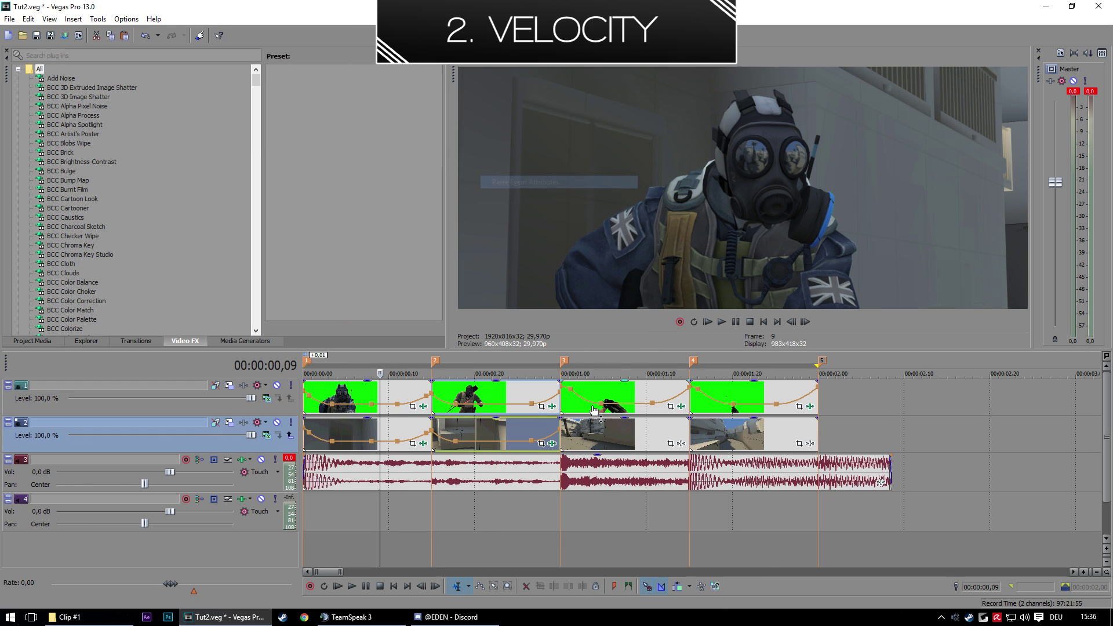
- Copy the green-screen rifle clip at marker 3 and paste its event attributes onto its background clip
right_click(602, 378)
right_click(582, 396)
left_click(614, 446)
right_click(612, 435)
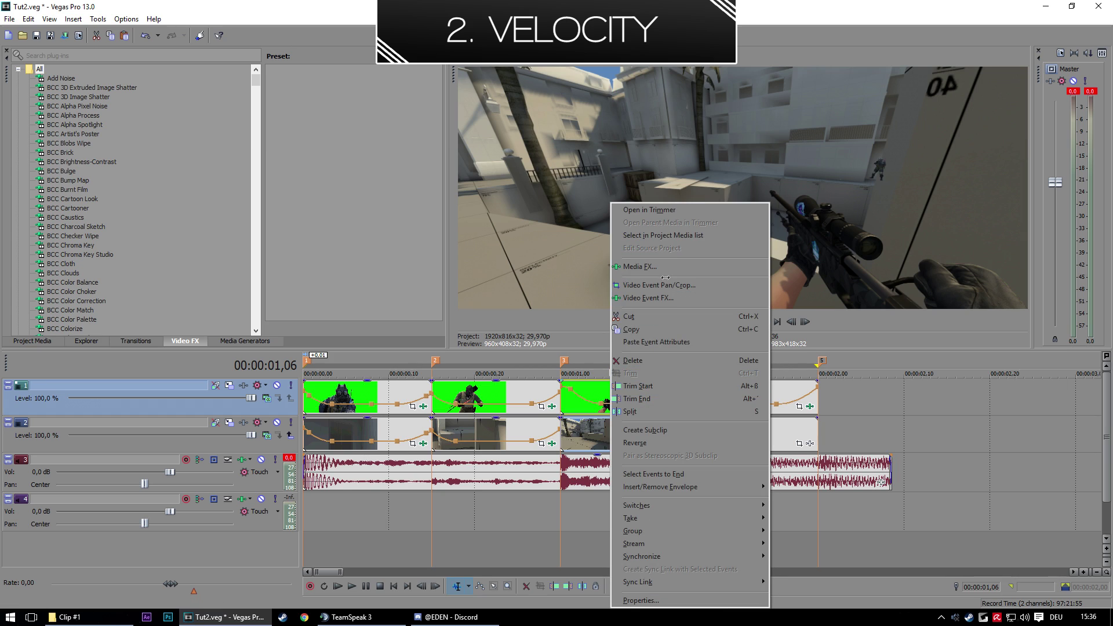
left_click(676, 167)
- Copy the green-screen clip at marker 4 and paste its event attributes onto its background clip
right_click(732, 397)
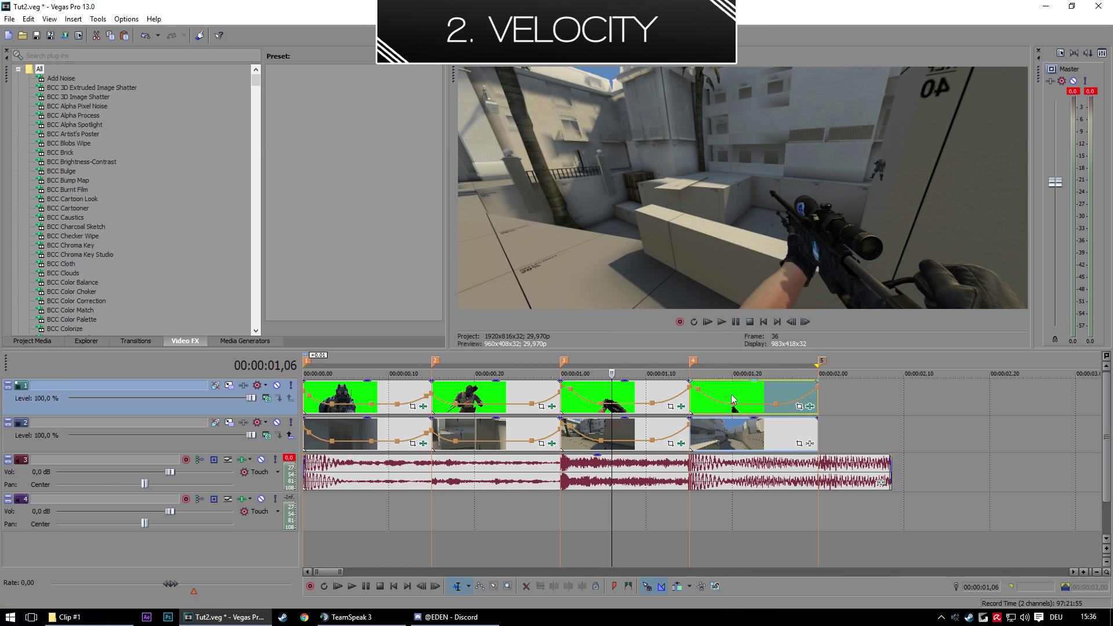
left_click(774, 329)
right_click(736, 433)
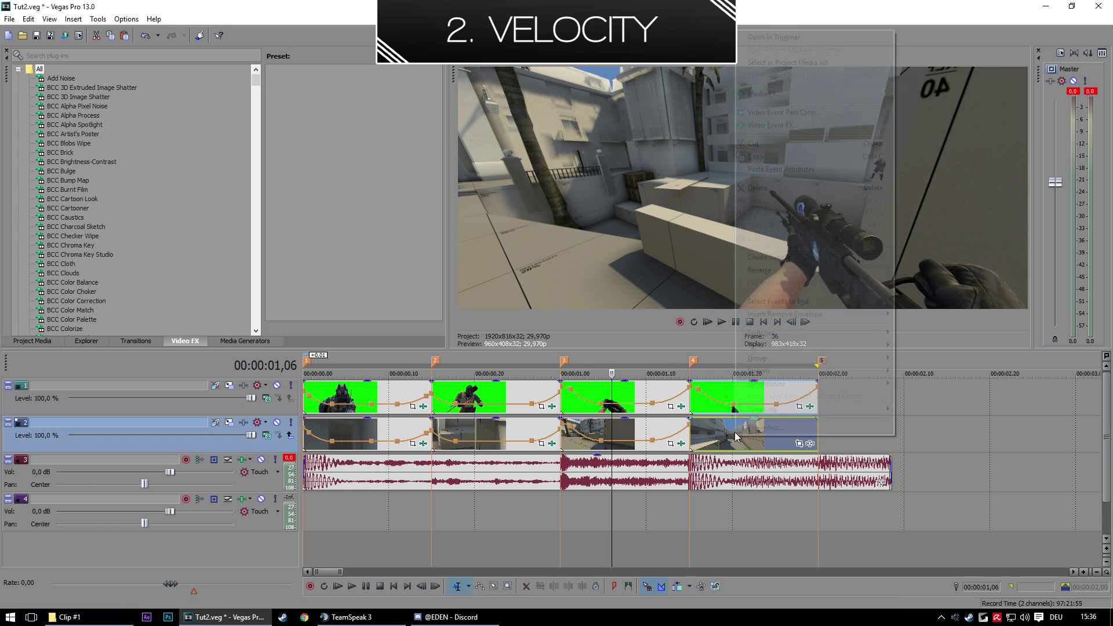
left_click(795, 171)
- Play back the whole edit from the start, and mute the background video track
left_click_drag(913, 510, 303, 510)
left_click(304, 510)
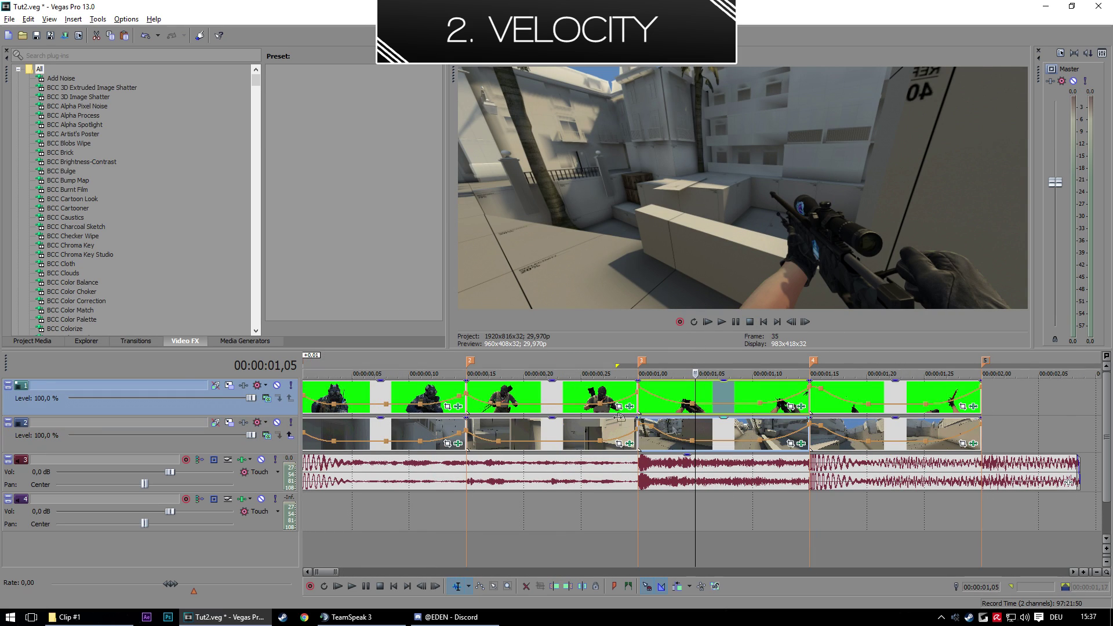
left_click(278, 424)
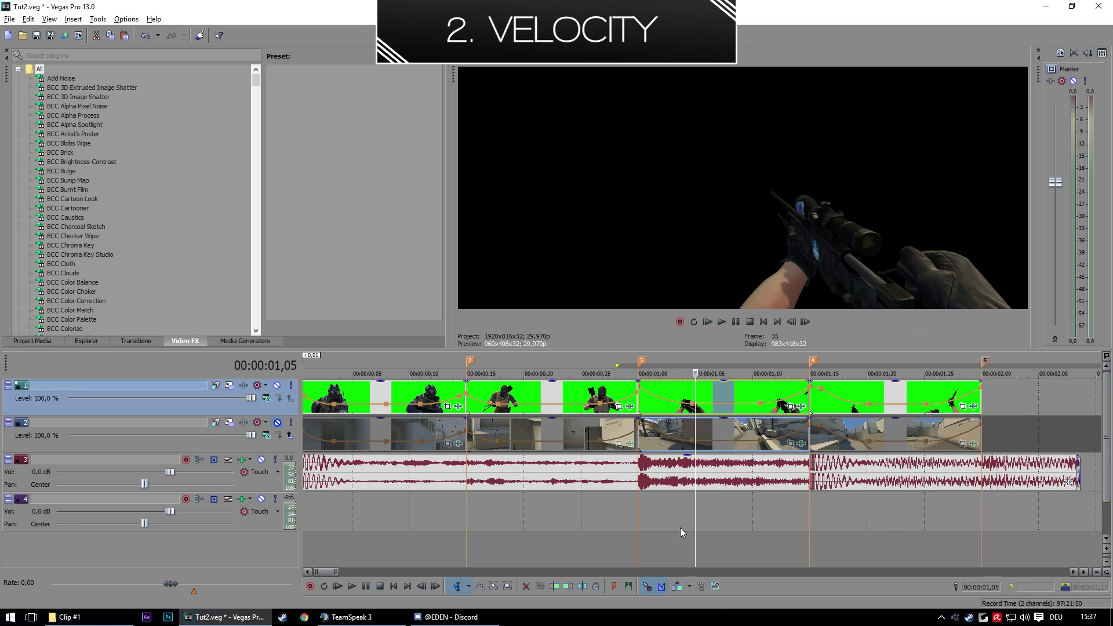
- Copy the rifle clip at marker 3 again to reapply its event attributes to its background clip
right_click(703, 400)
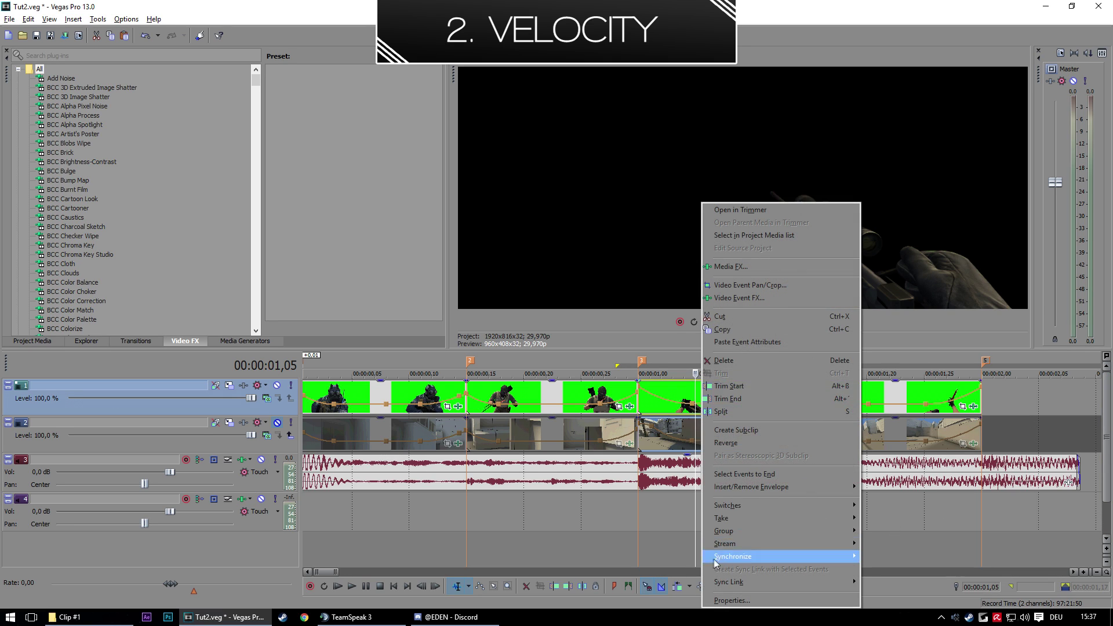
left_click(733, 331)
right_click(686, 429)
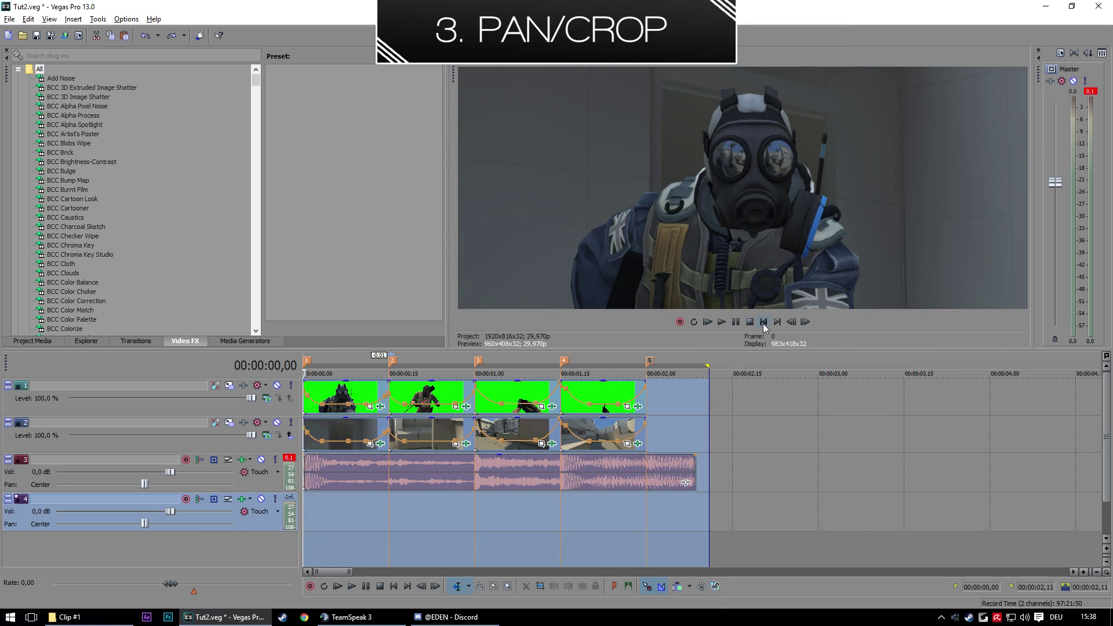
- Check the edit from the start, and mute the background video track to isolate the green-screen clips
left_click(764, 324)
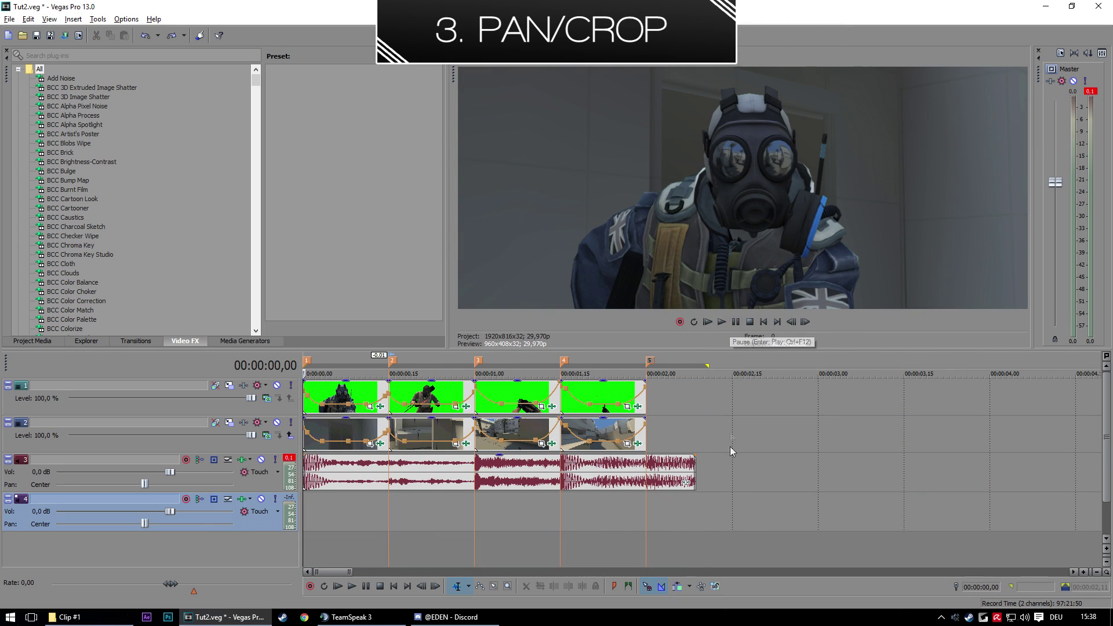
scroll(730, 507, "up", 1)
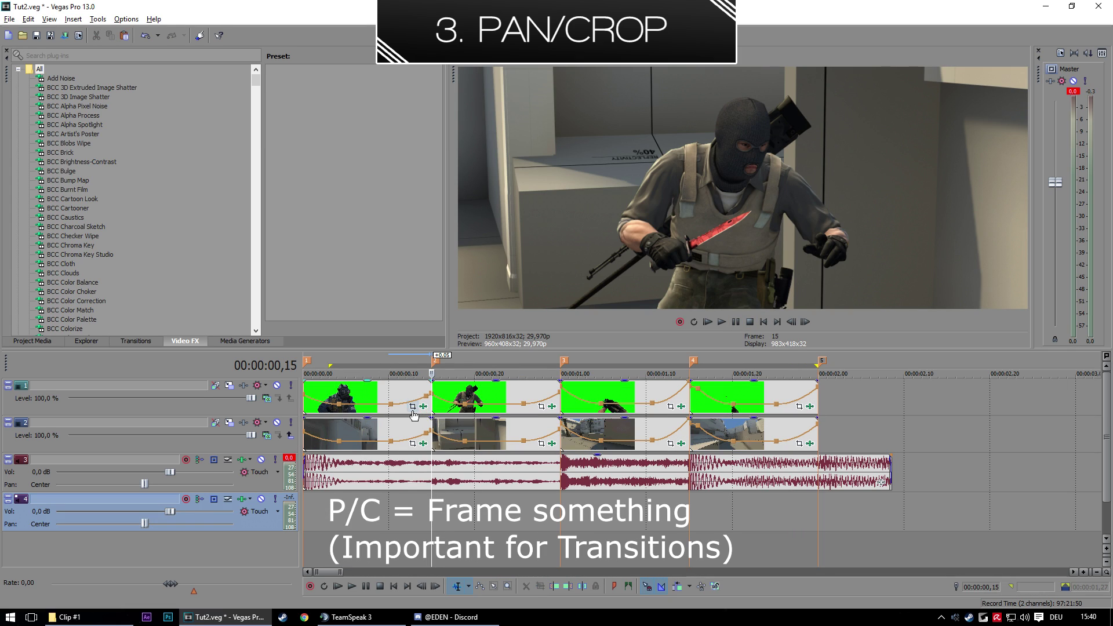
left_click(277, 423)
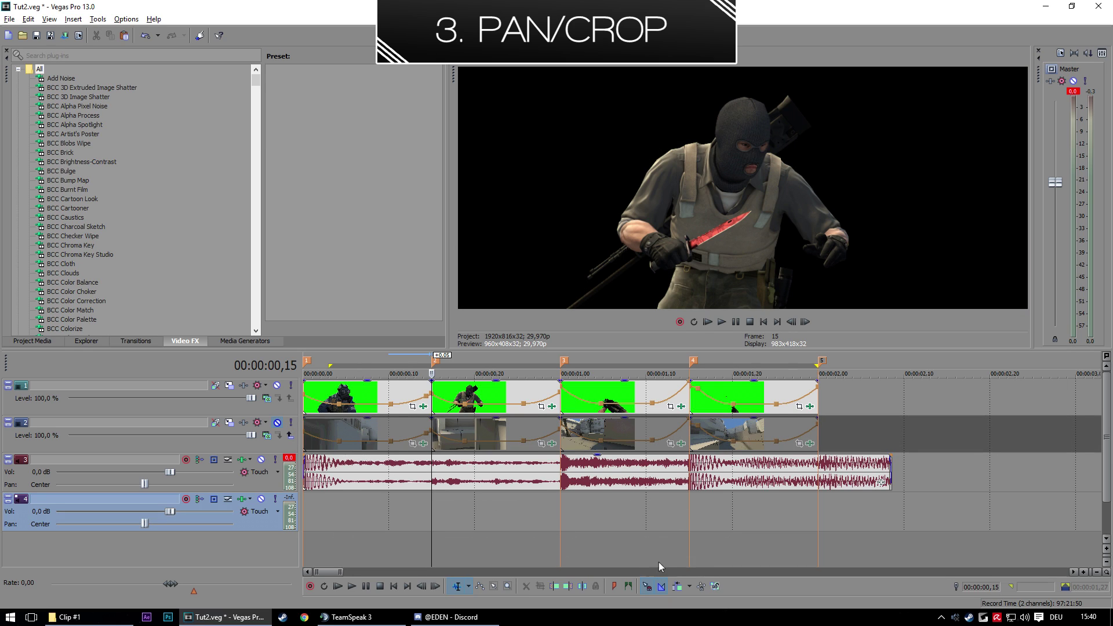
- Try a tighter Pan/Crop frame about 1,717 wide on the first green-screen clip, and widen it back to about 1,907
left_click(363, 545)
left_click(412, 406)
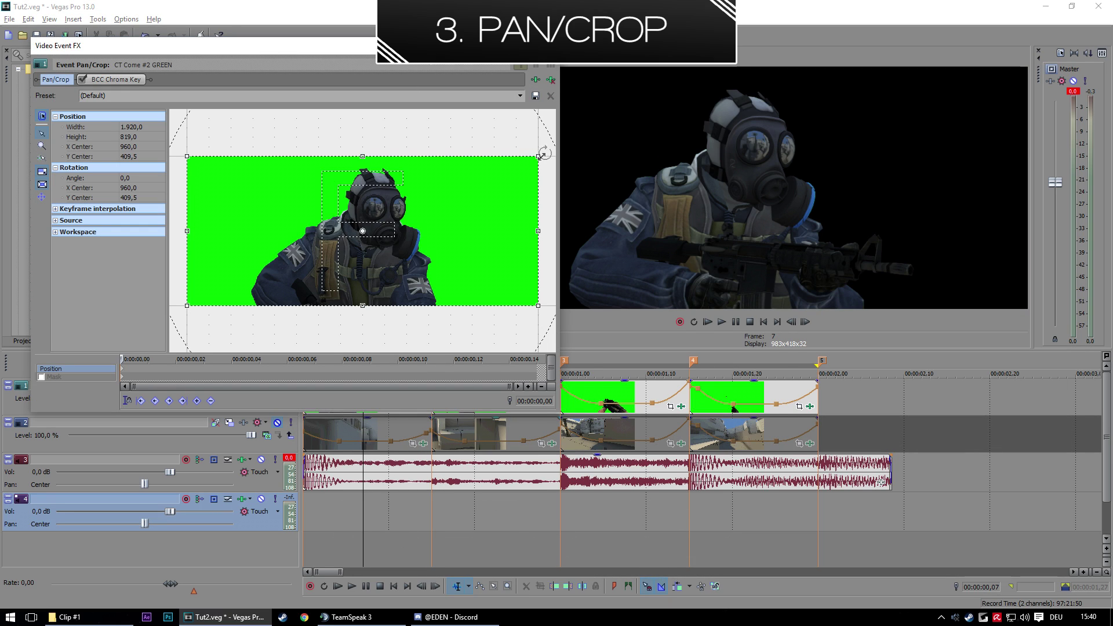
left_click_drag(538, 156, 519, 155)
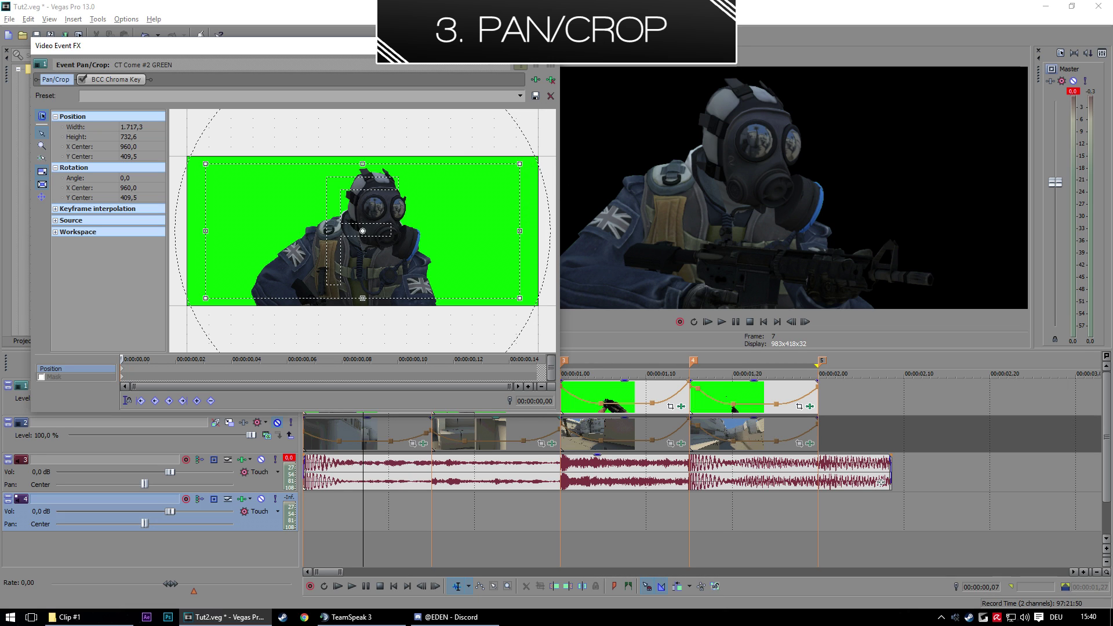
left_click_drag(448, 45, 502, 105)
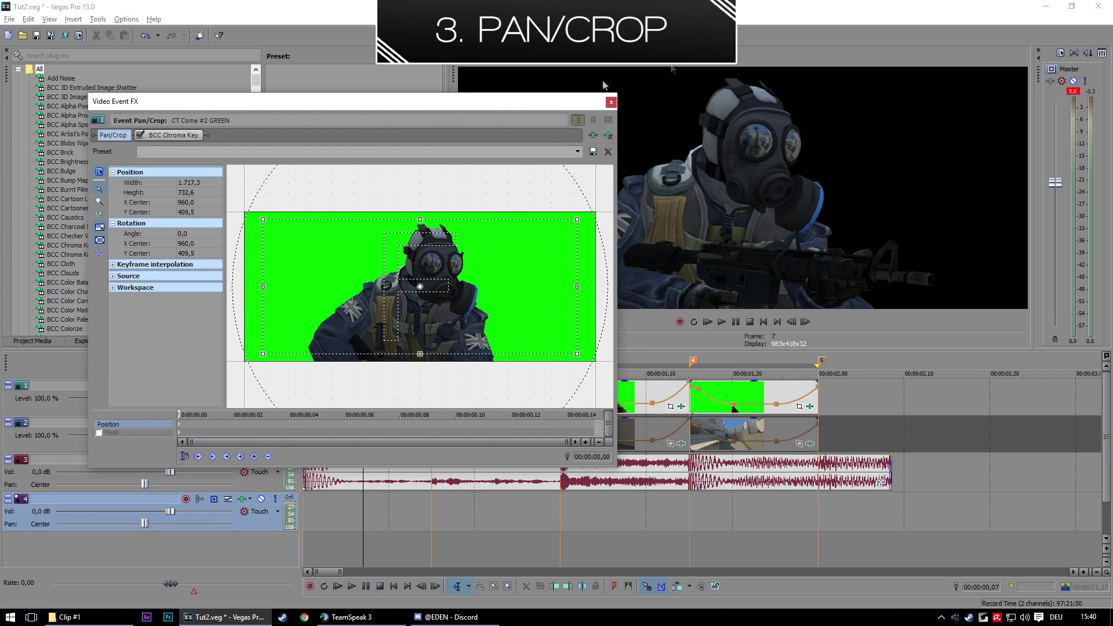
mouse_move(577, 219)
left_mouse_down()
mouse_move(605, 194)
mouse_move(583, 207)
left_mouse_up()
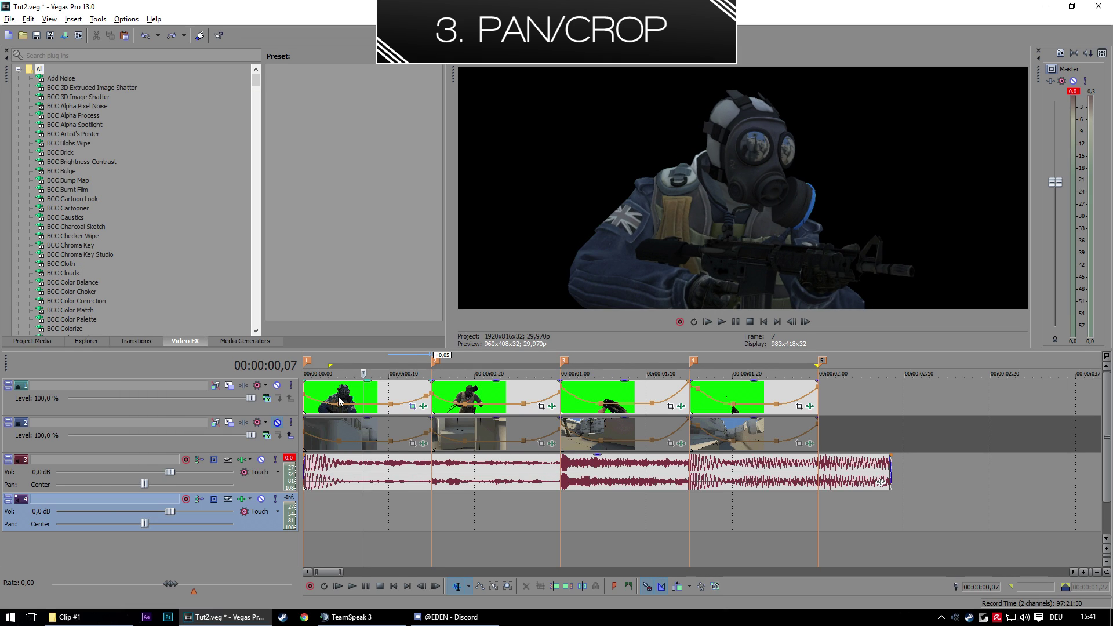
- Animate the first green-screen clip's Pan/Crop from about 1,645 wide at 0.7° to about 1,828 wide at -0.4° at frame 13
left_click(340, 400)
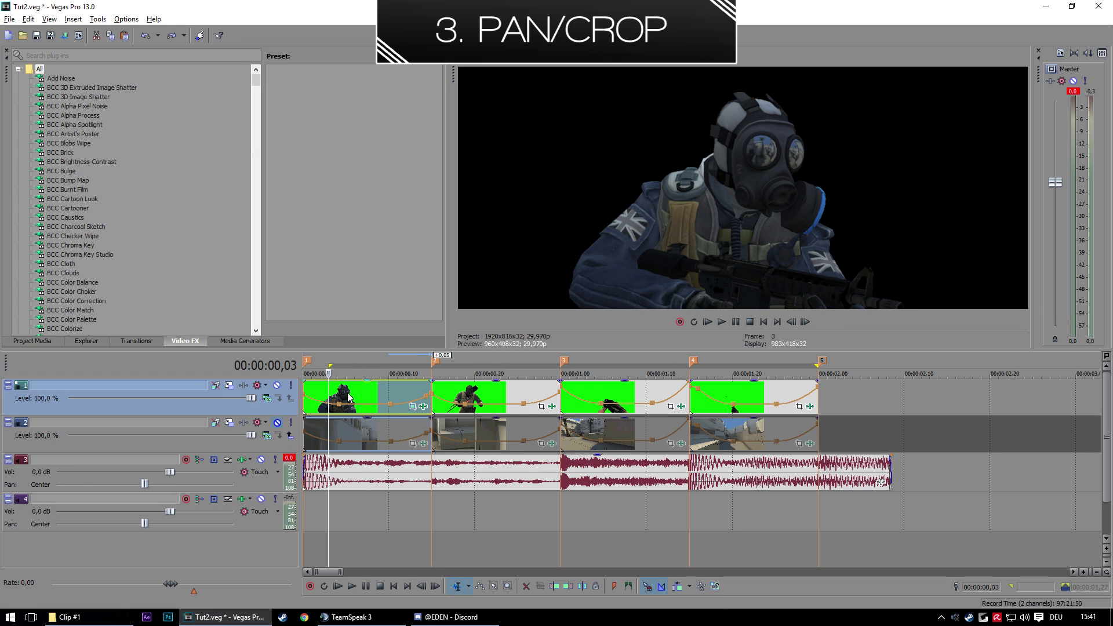
left_click(413, 409)
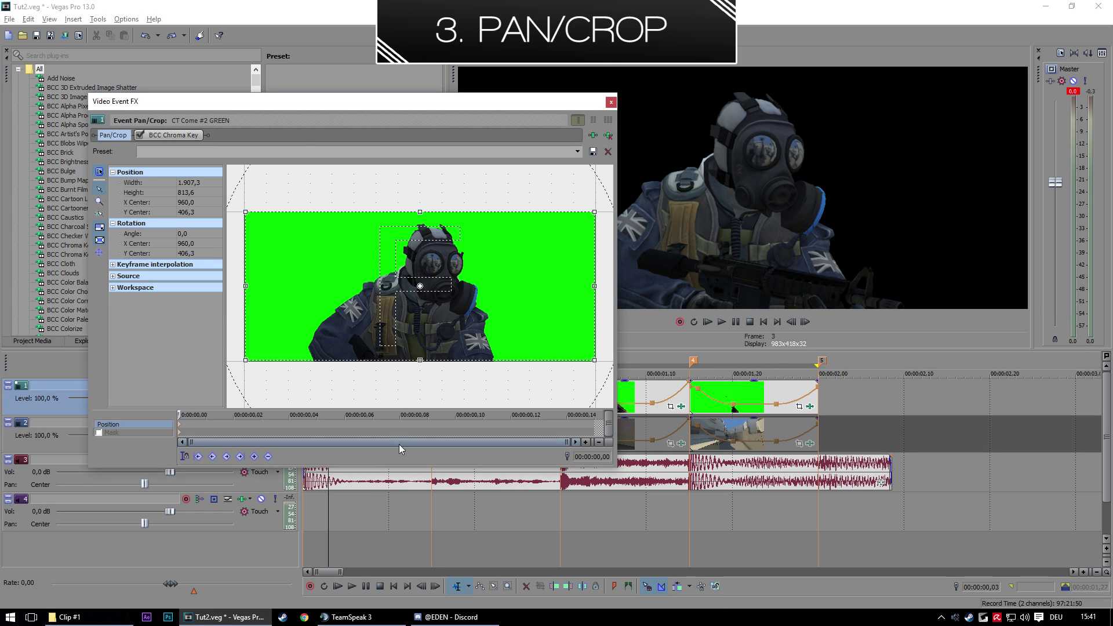
left_click_drag(582, 217, 560, 205)
left_click_drag(246, 417, 536, 404)
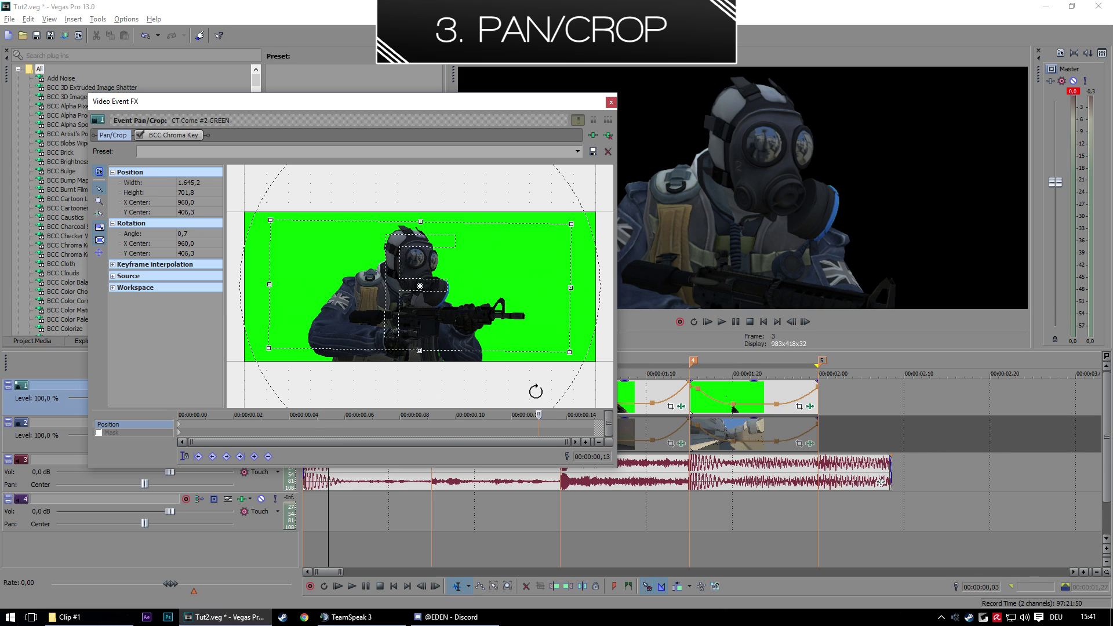
left_click_drag(571, 224, 585, 196)
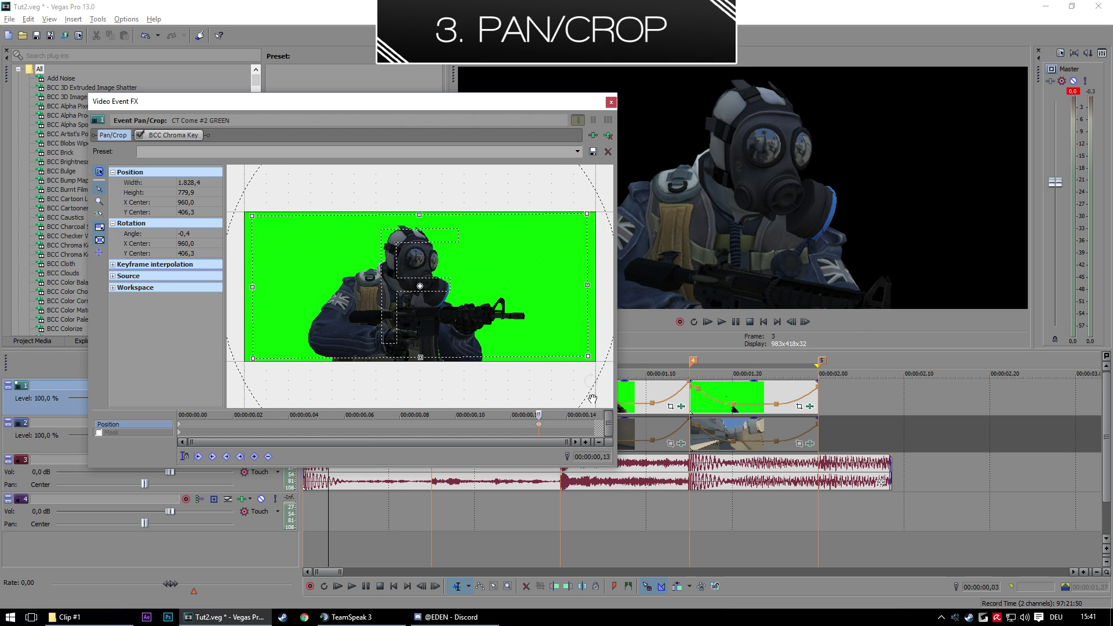
- Keyframe a tighter, adjusted Pan/Crop frame at the first green-screen clip's end, 00:00:00,15, and close the crop settings
left_click_drag(538, 415, 595, 415)
left_click_drag(497, 108, 564, 508)
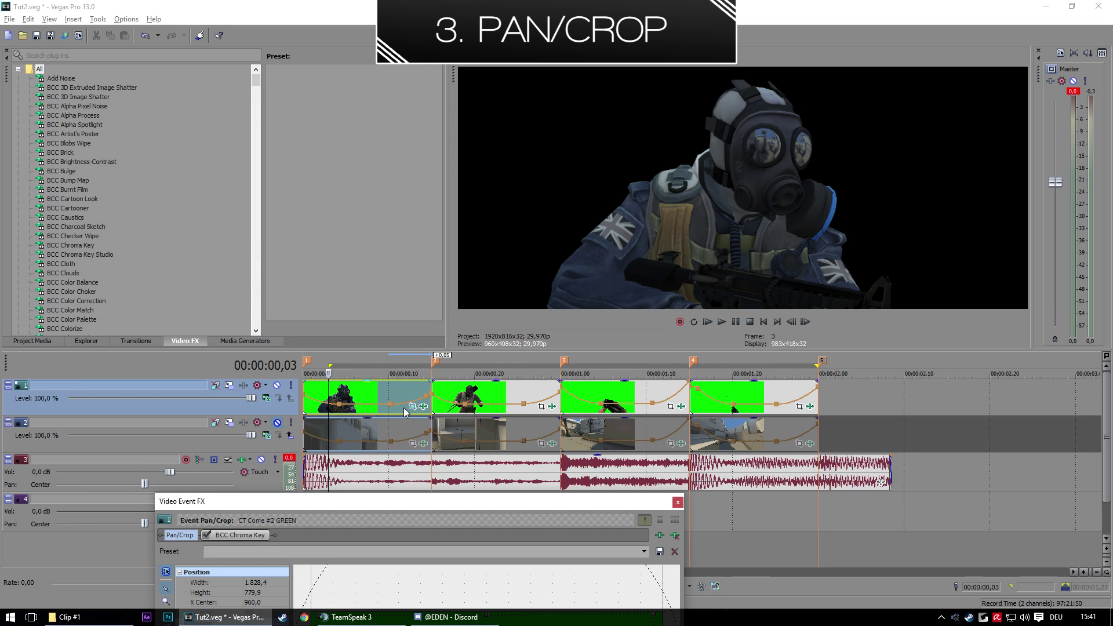
left_click_drag(476, 508, 430, 189)
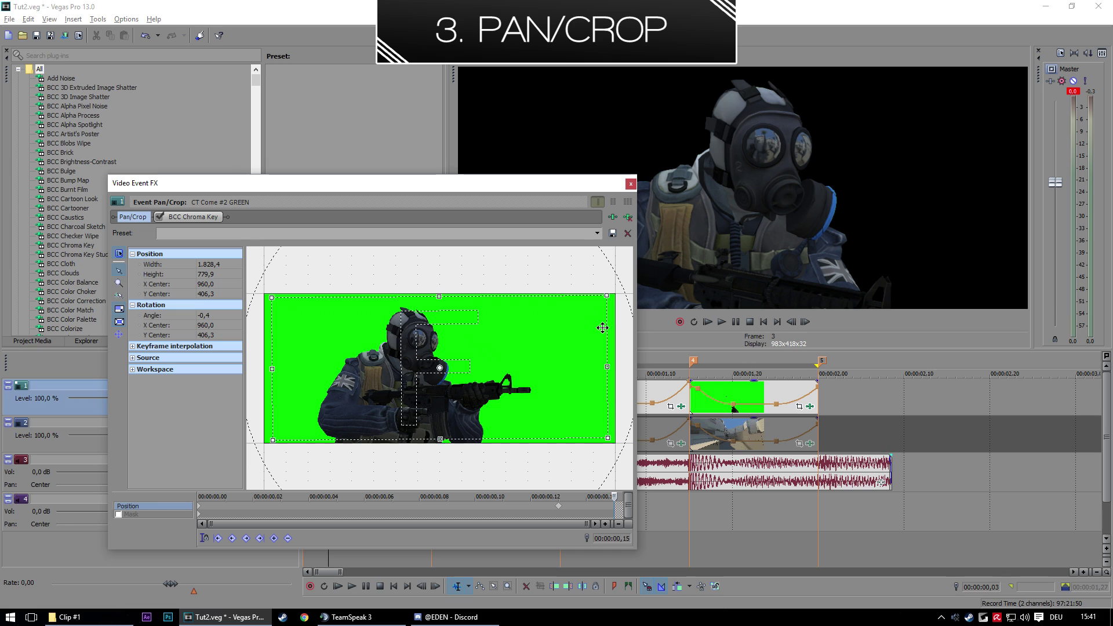
left_click_drag(608, 298, 560, 298)
mouse_move(529, 360)
left_mouse_down()
mouse_move(504, 337)
mouse_move(513, 352)
left_mouse_up()
left_click_drag(549, 409, 574, 420)
left_click_drag(544, 401, 557, 407)
left_click_drag(549, 292, 548, 290)
left_click(630, 184)
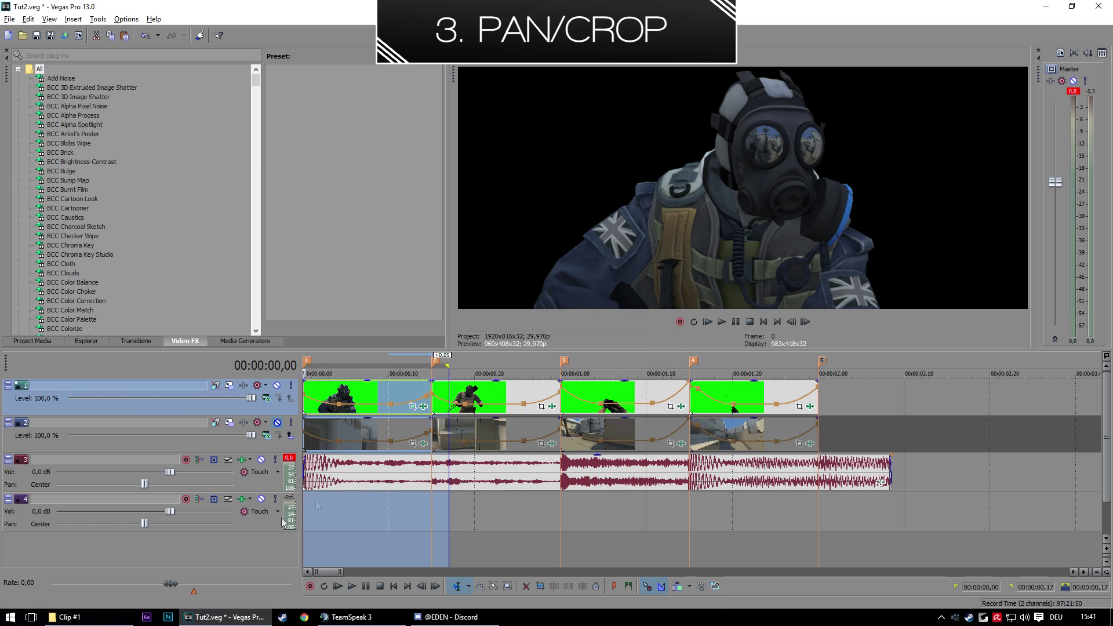
- Play back the first green-screen clip past marker 2 to check its animated framing
key("space")
left_click(643, 498)
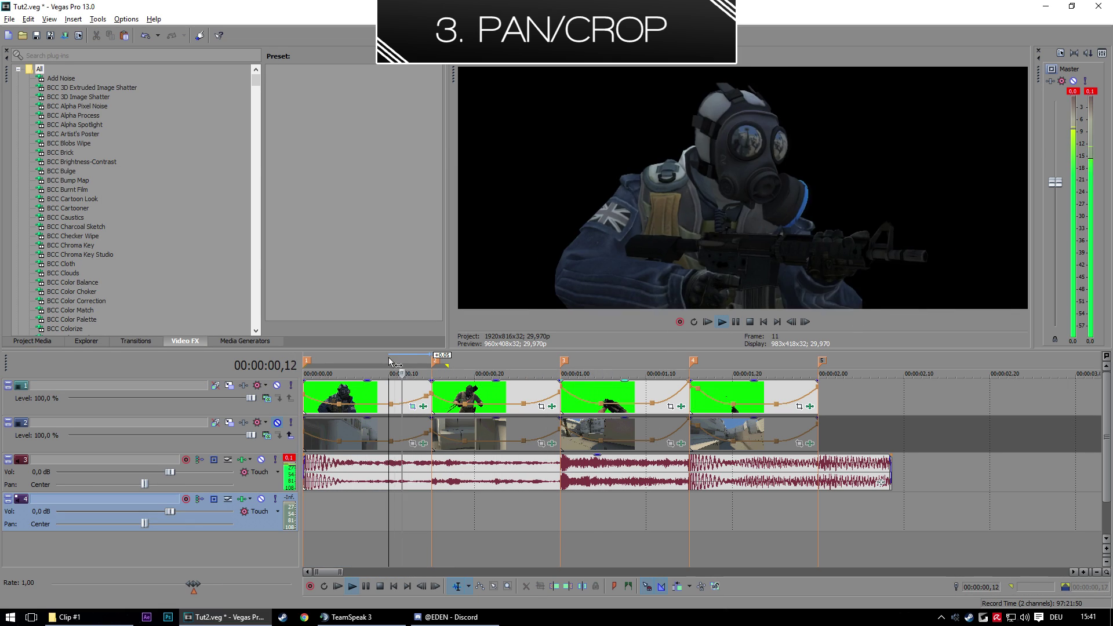
left_click(749, 323)
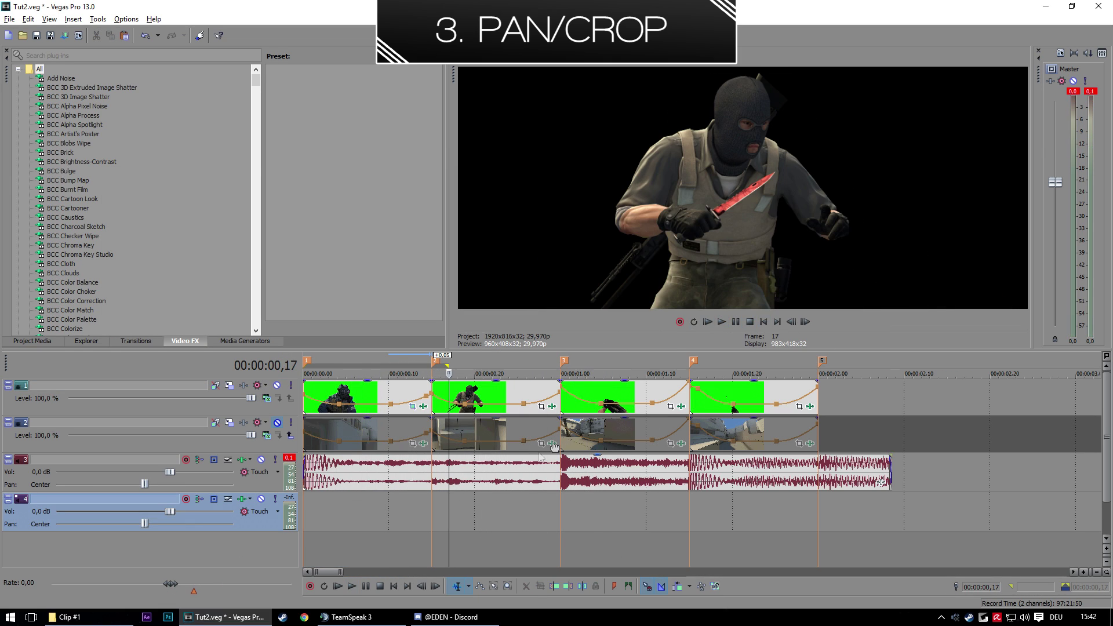
- Frame the start of the green-screen clip at marker 2 with a Pan/Crop of about 1,572 by 670, rotated -1.9°
left_click(542, 407)
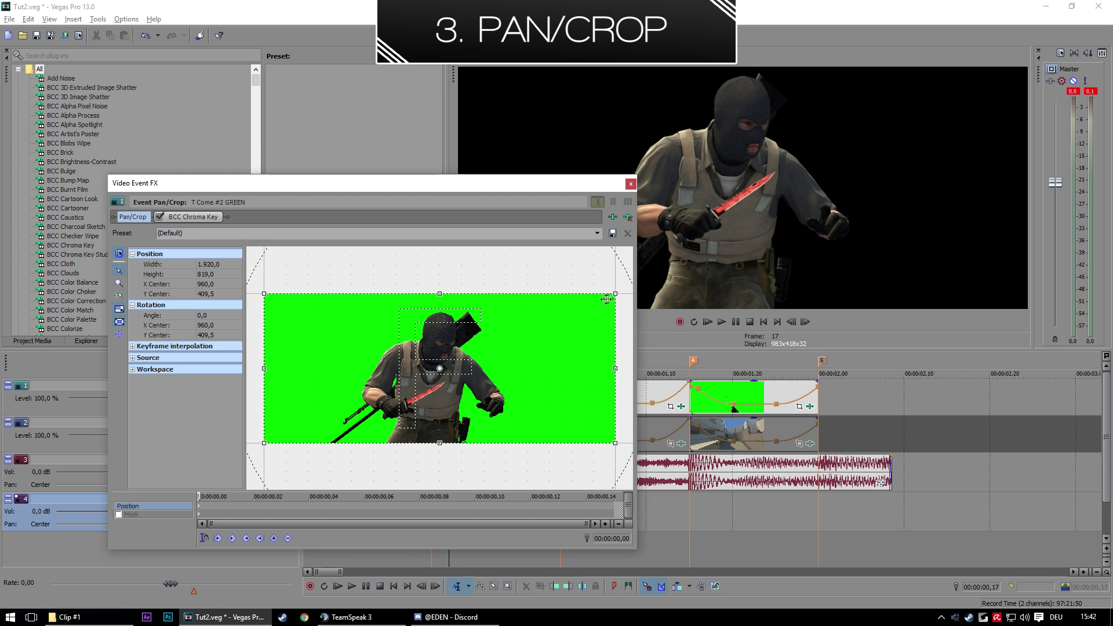
left_click_drag(606, 299, 534, 280)
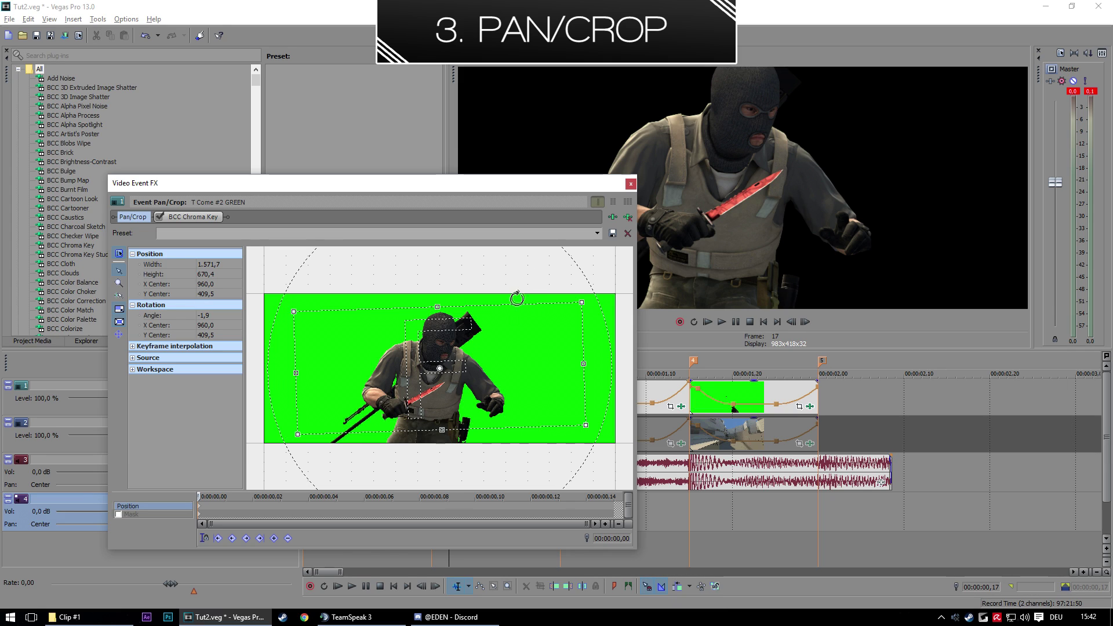
- Try an extreme crop of about 272 by 116 on the clip at marker 2, with preview quality set to Best (Half)
left_click_drag(582, 302, 465, 357)
left_click(545, 58)
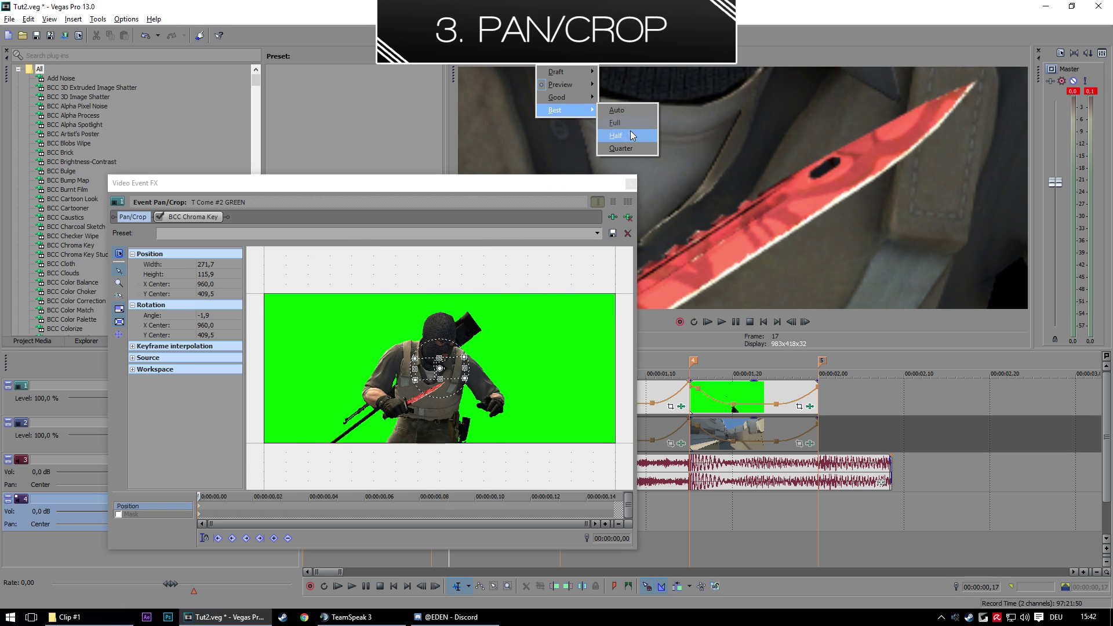
left_click(631, 135)
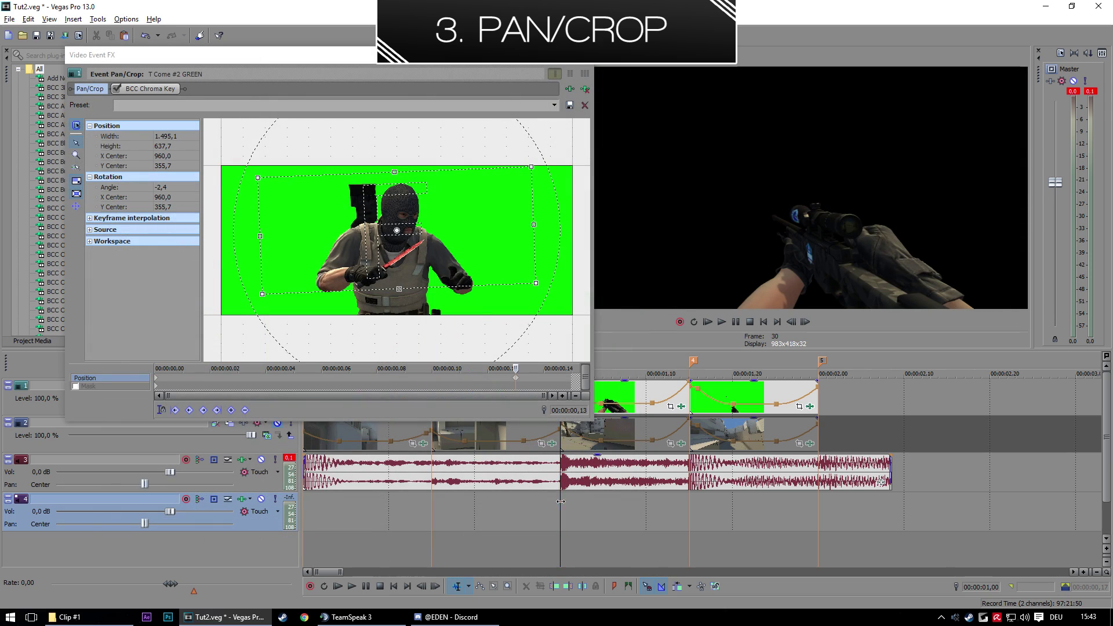
- Tighten the Pan/Crop frame of the green-screen rifle clip at marker 3, and open the Pan/Crop settings of the clip at marker 4
left_click_drag(555, 384, 577, 381)
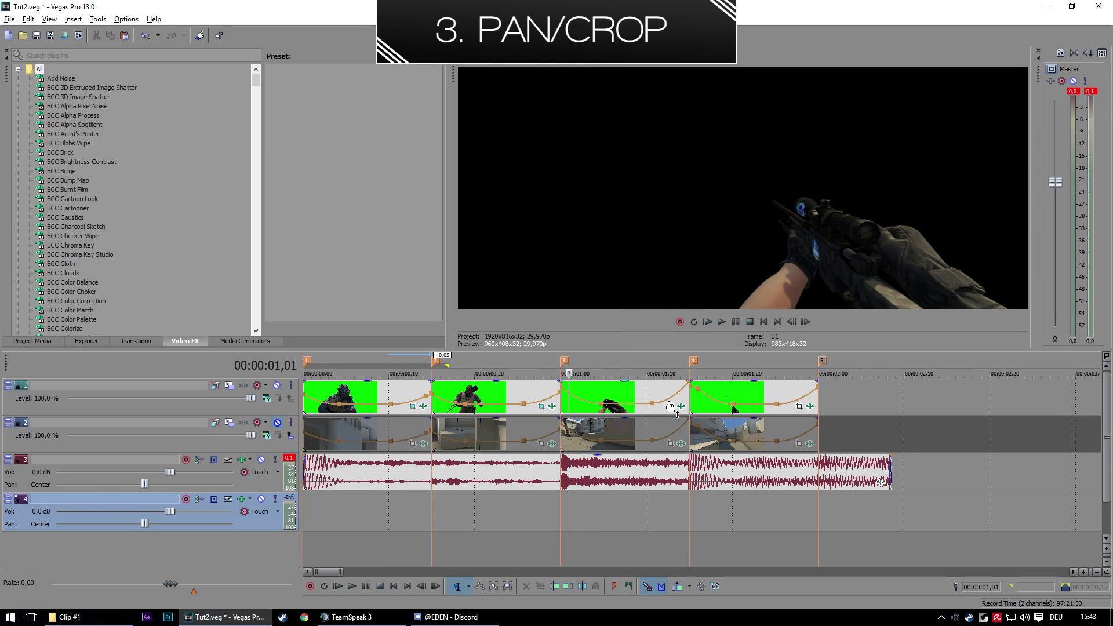
left_click(676, 407)
left_click_drag(583, 156, 546, 156)
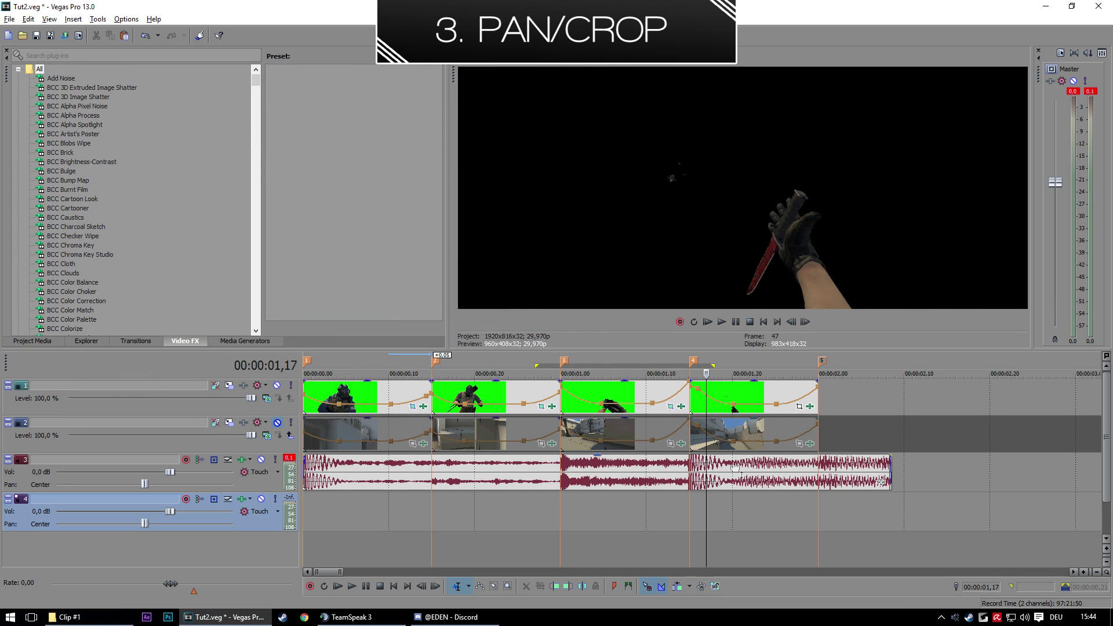
left_click(691, 513)
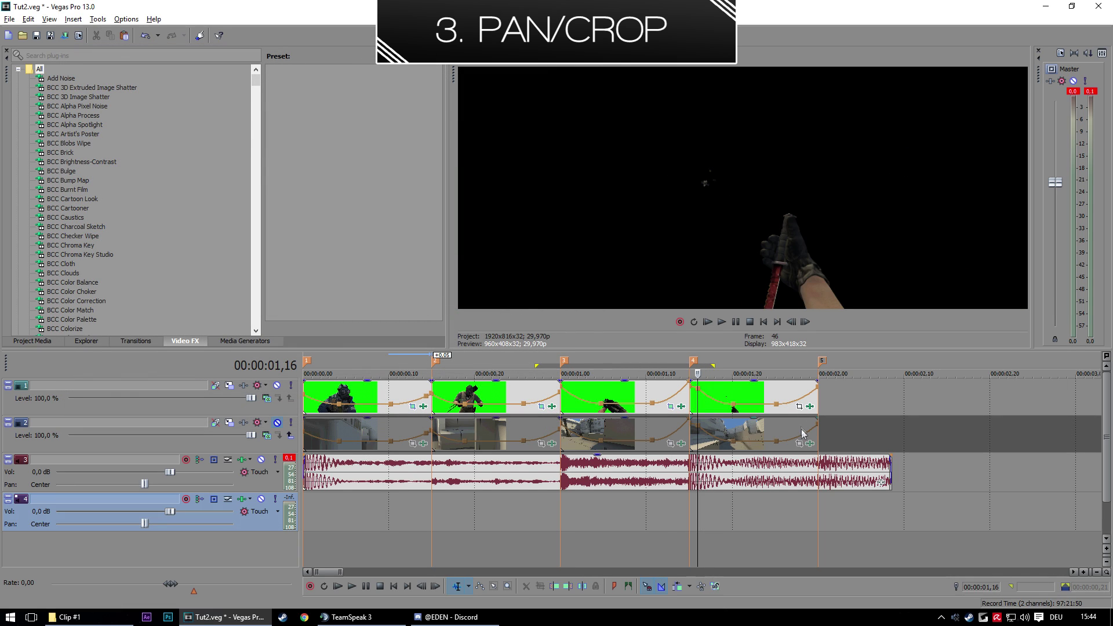
left_click(799, 406)
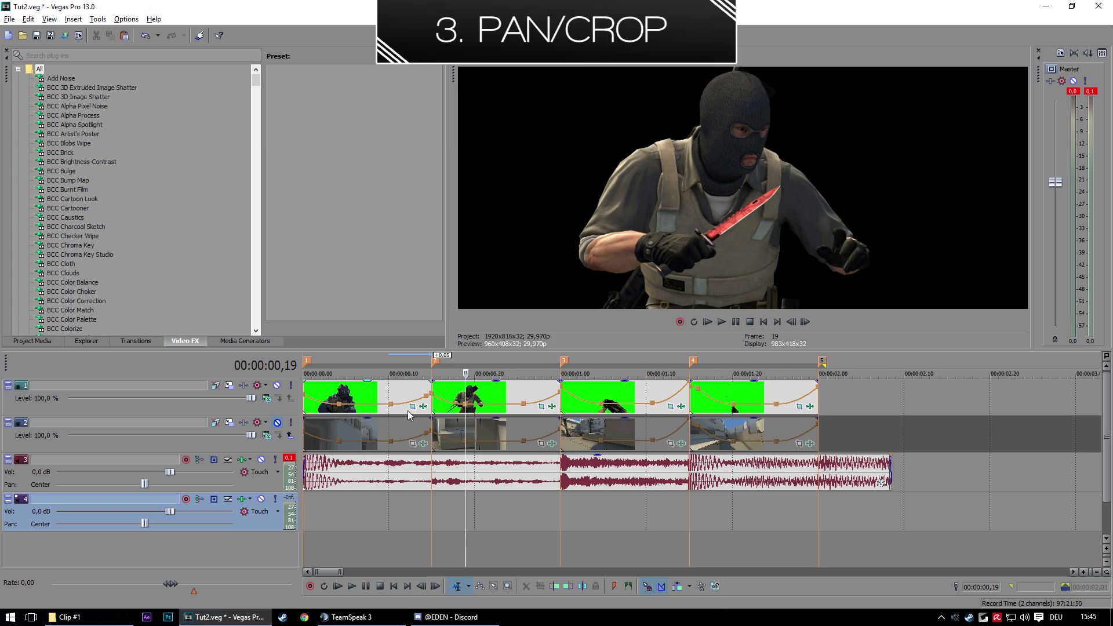
- Copy the first green-screen clip and paste its event attributes, including the Pan/Crop, onto its background clip
right_click(393, 403)
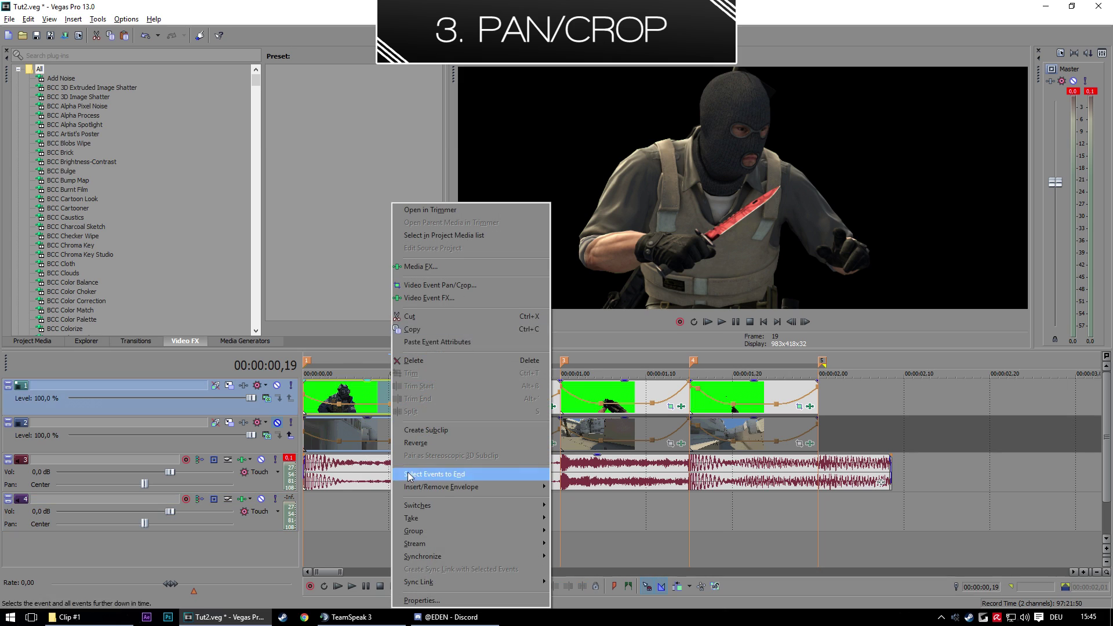
left_click(437, 330)
right_click(341, 420)
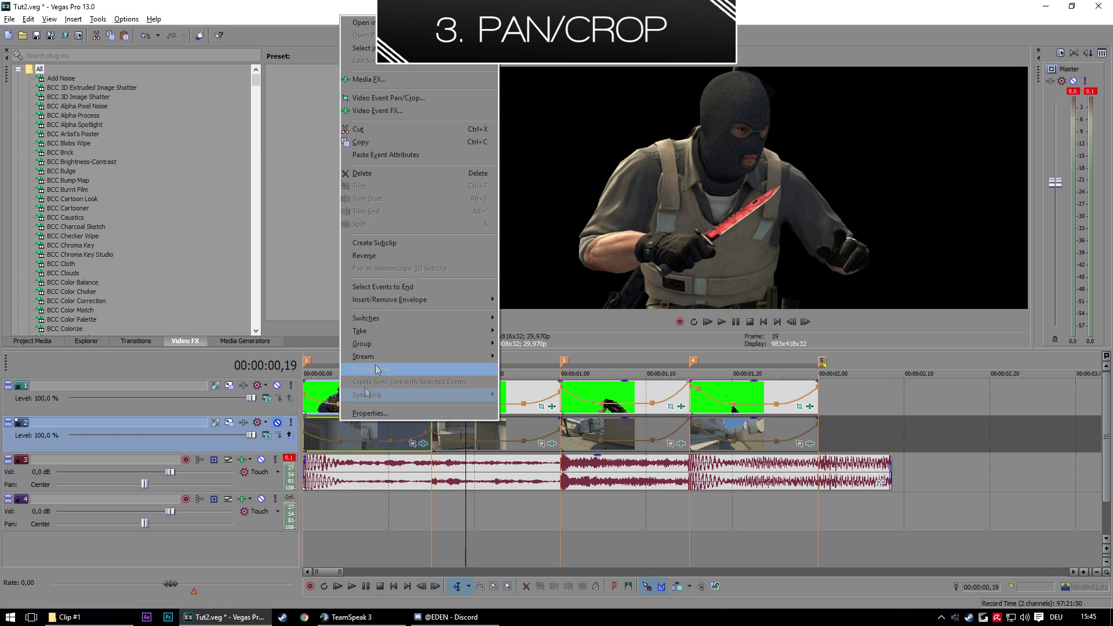
left_click(430, 153)
- Copy the green-screen clip at marker 2 and paste its event attributes, including the Pan/Crop, onto its background clip
right_click(489, 395)
left_click(525, 329)
right_click(492, 433)
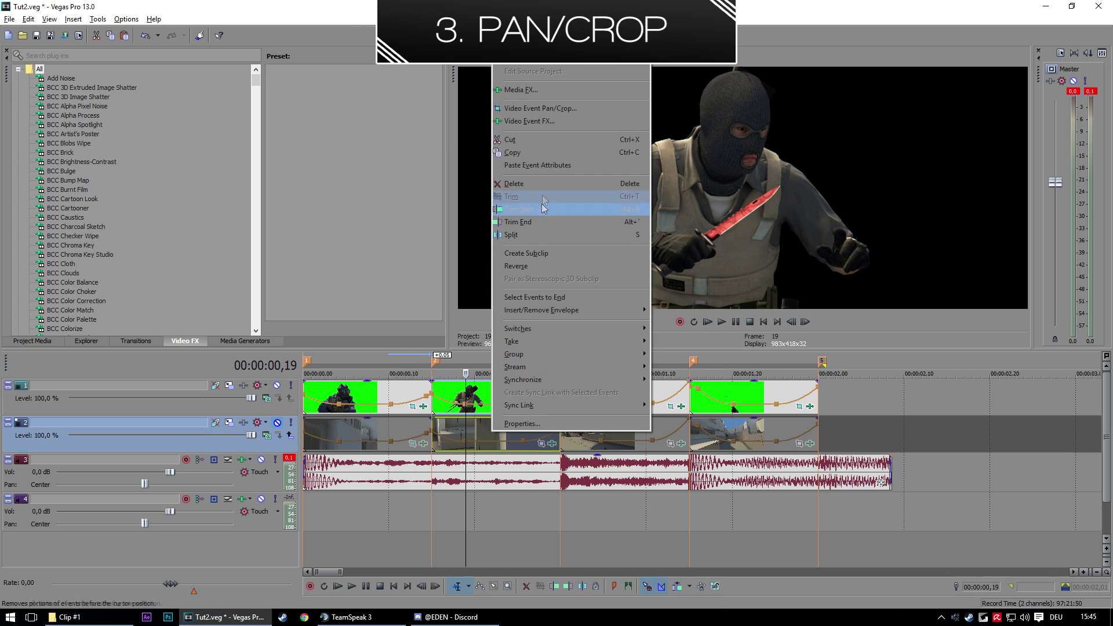
left_click(536, 167)
- Copy the green-screen rifle clip at marker 3 and paste its Pan/Crop event attributes onto its background clip
right_click(602, 397)
left_click(638, 328)
right_click(617, 429)
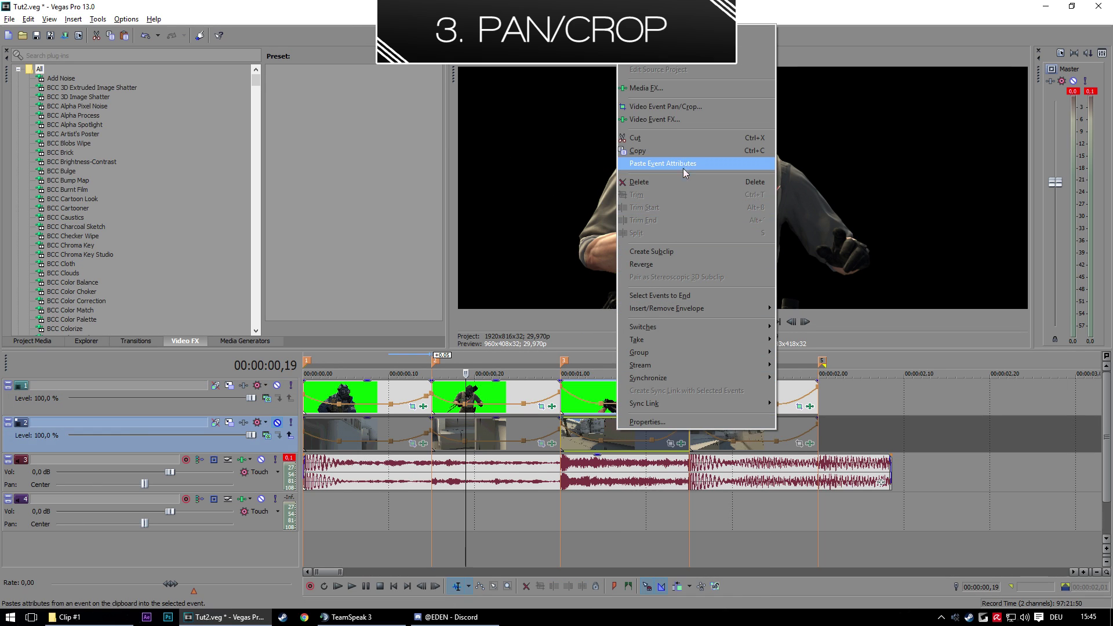
left_click(683, 169)
- Copy the green-screen knife clip at marker 4 and paste its Pan/Crop event attributes onto its background clip
right_click(742, 432)
left_click(780, 322)
right_click(747, 428)
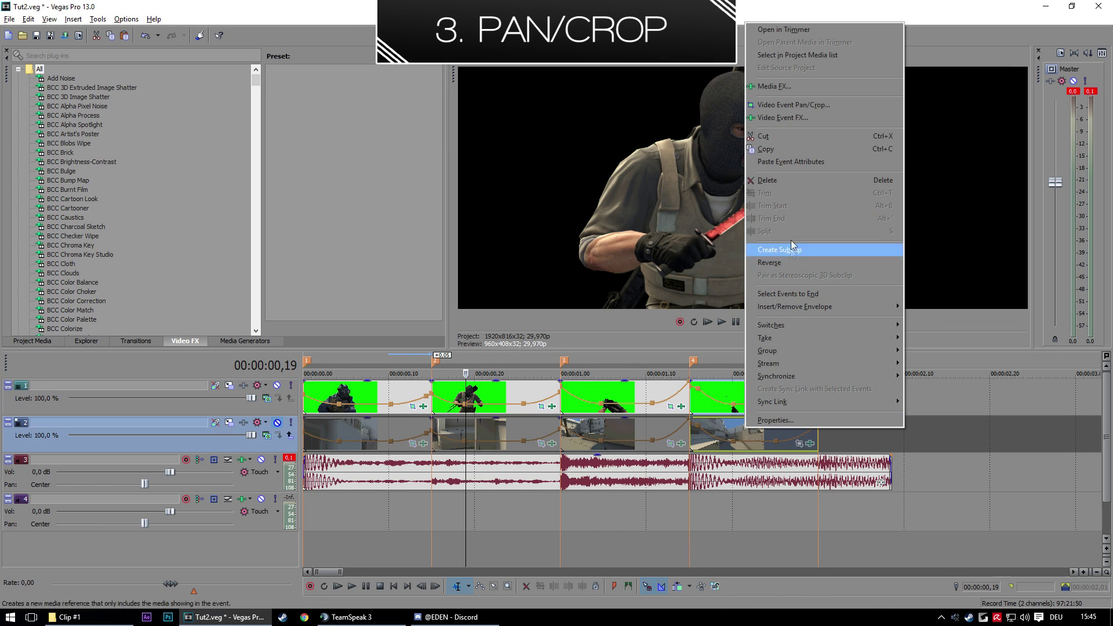
left_click(806, 161)
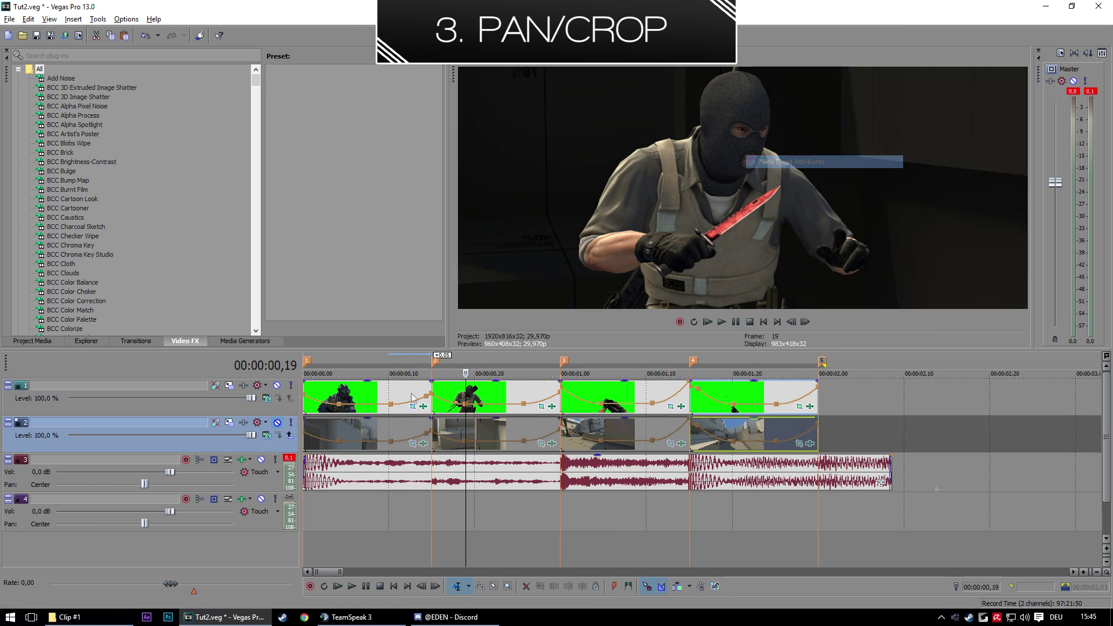
- Play back the whole edit from the start with the background video track unmuted to review the Pan/Crop movement
left_click_drag(930, 500, 105, 500)
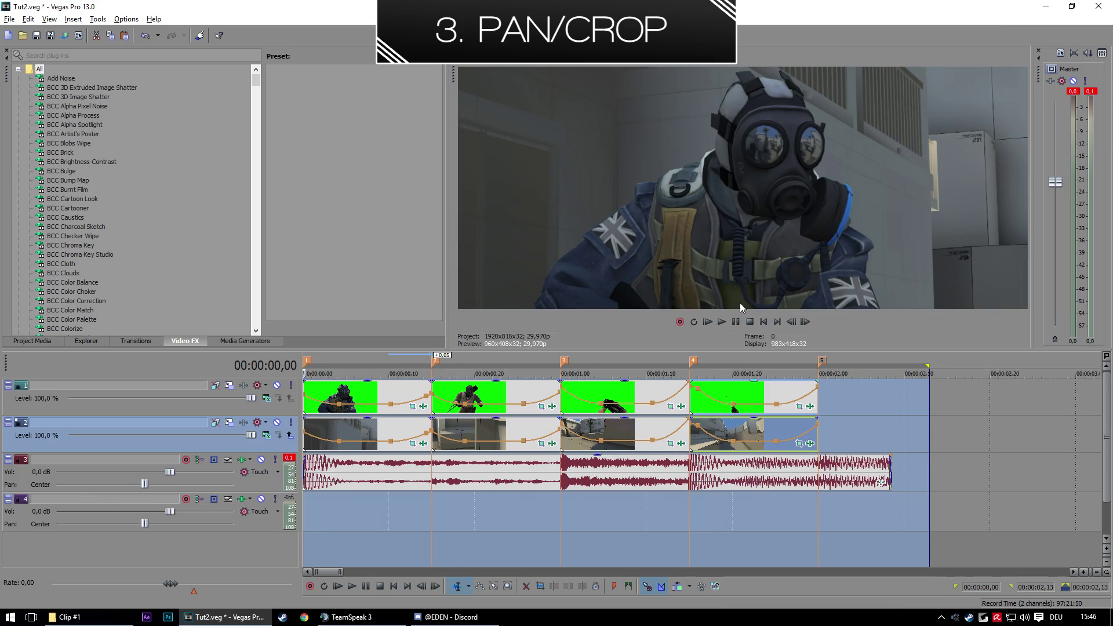
key("space")
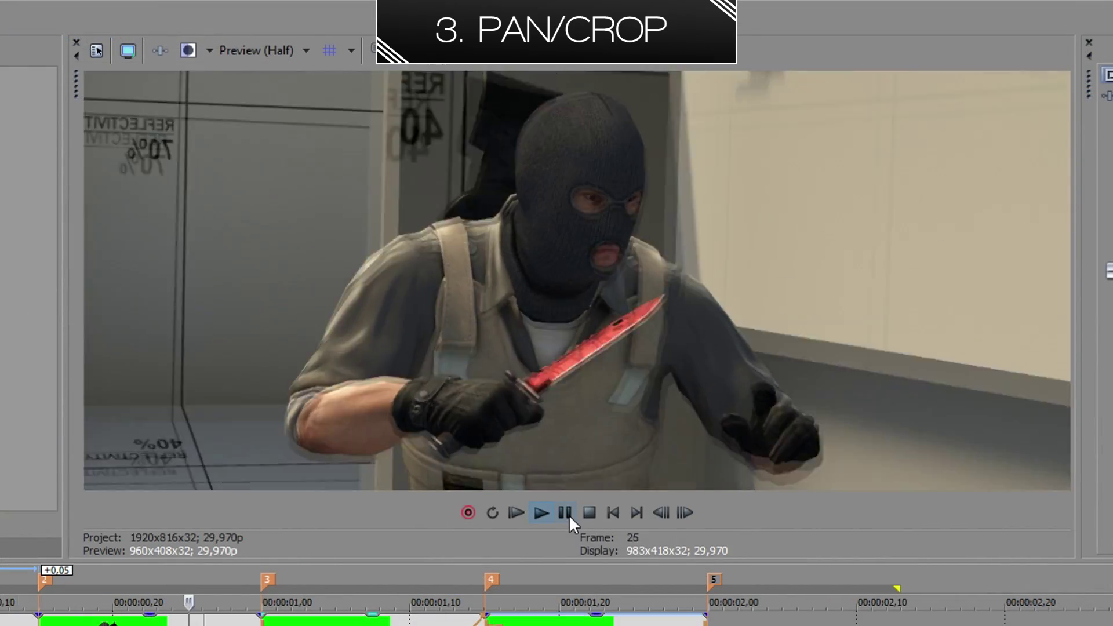
left_click(569, 515)
left_click(678, 624)
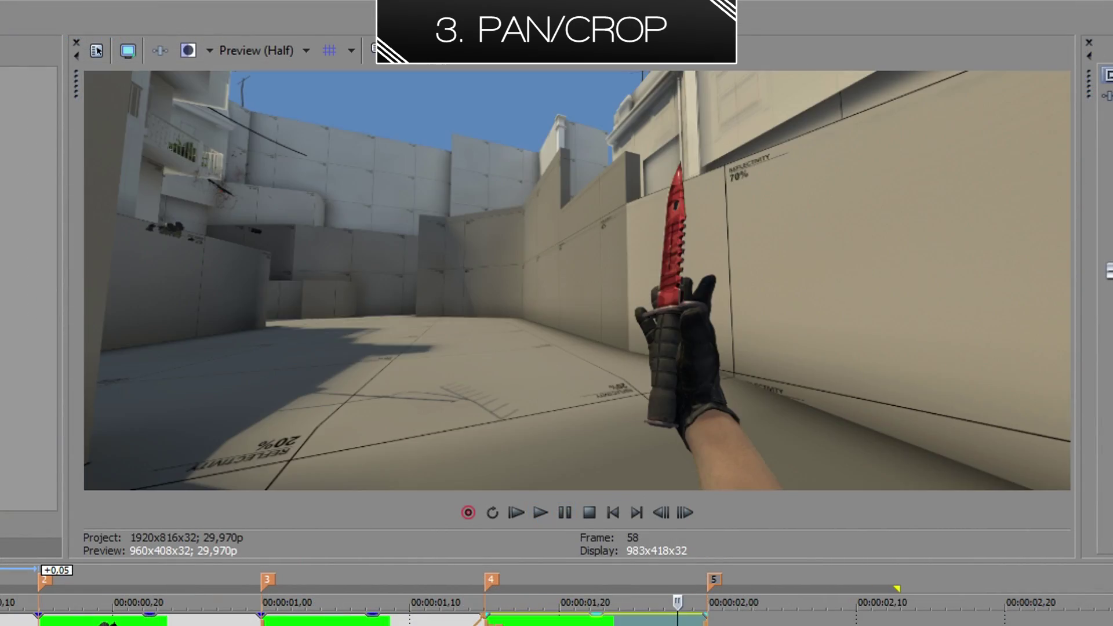